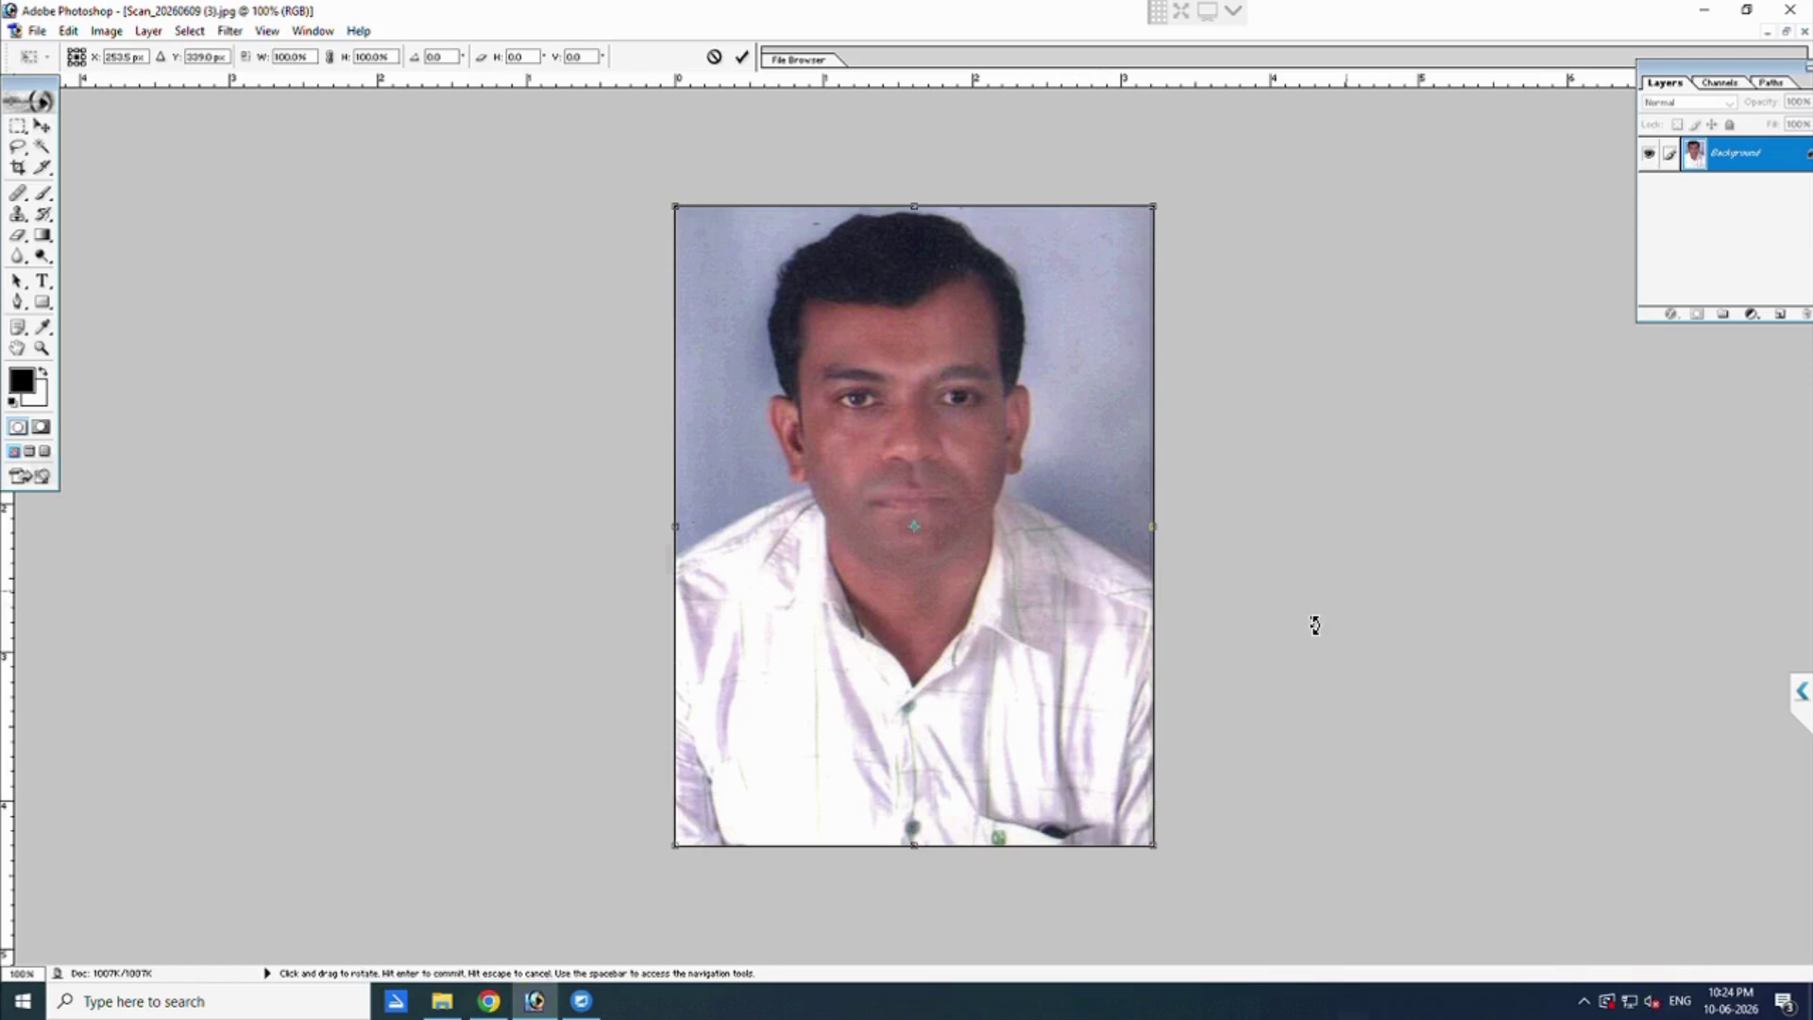
Select the whole photo and scale it proportionally to 96.8%, leaving an even white margin on all four sides.
key("Return")
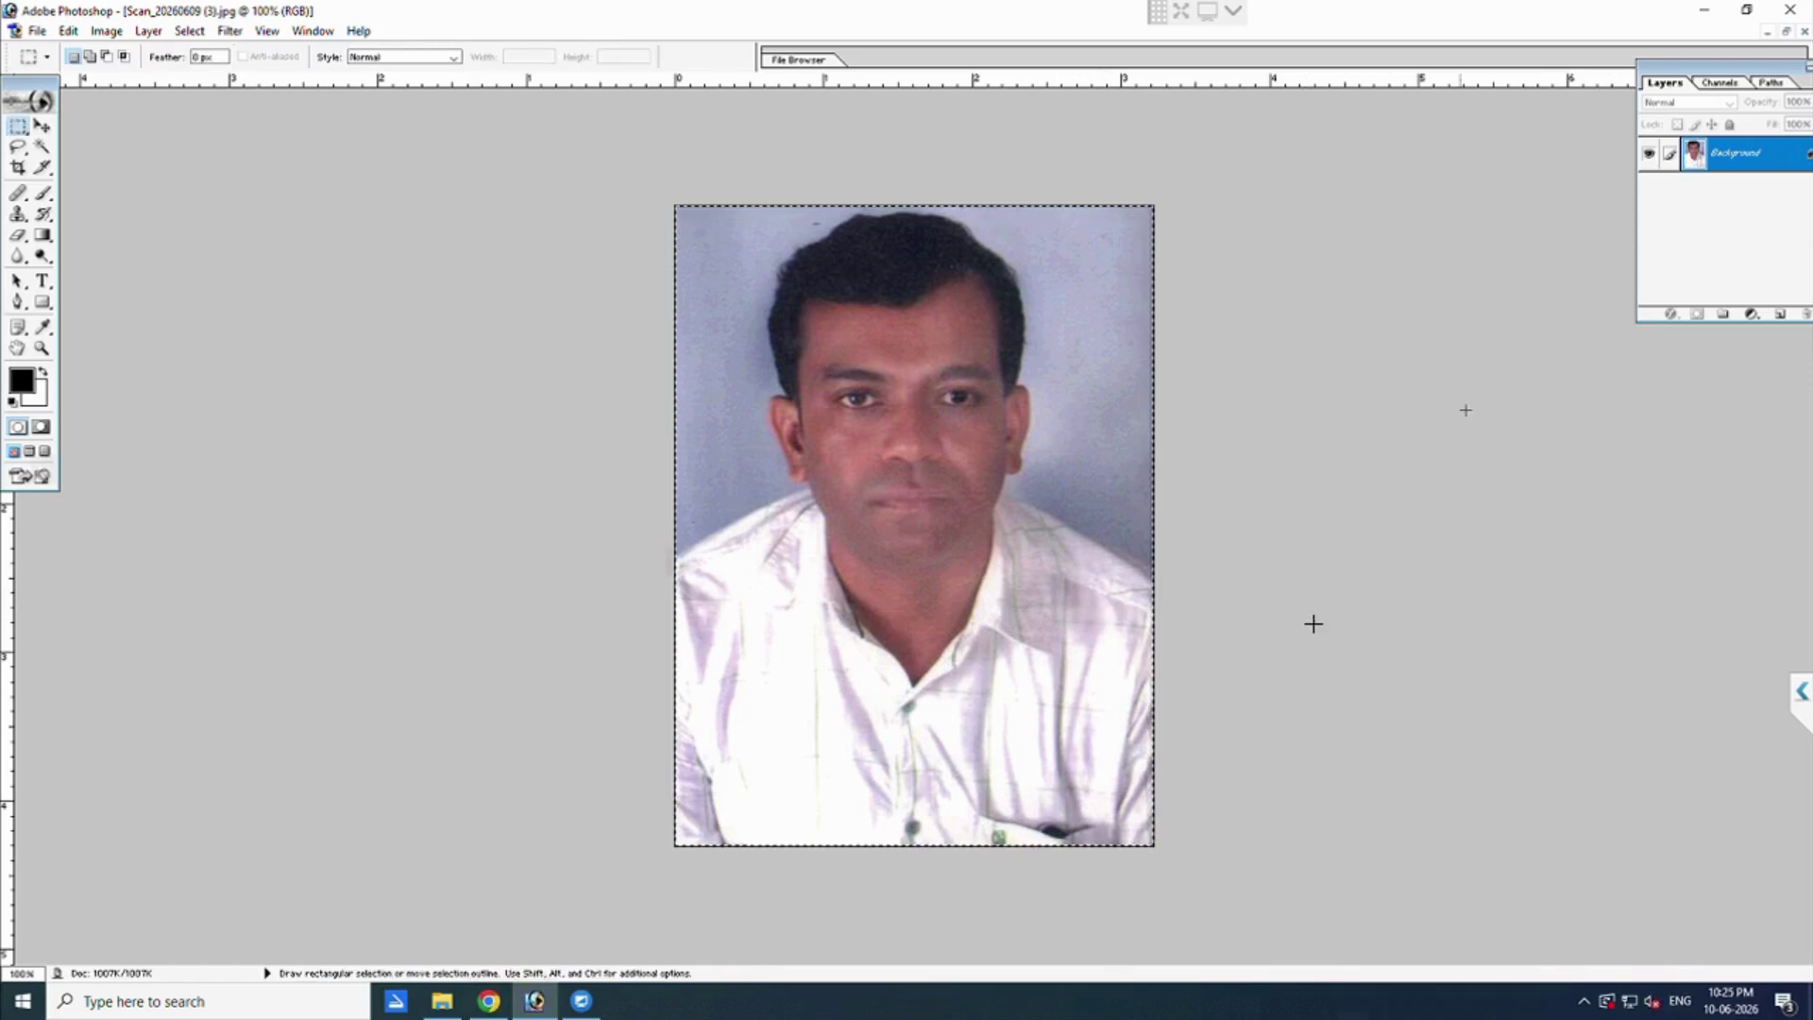
key("ctrl+d")
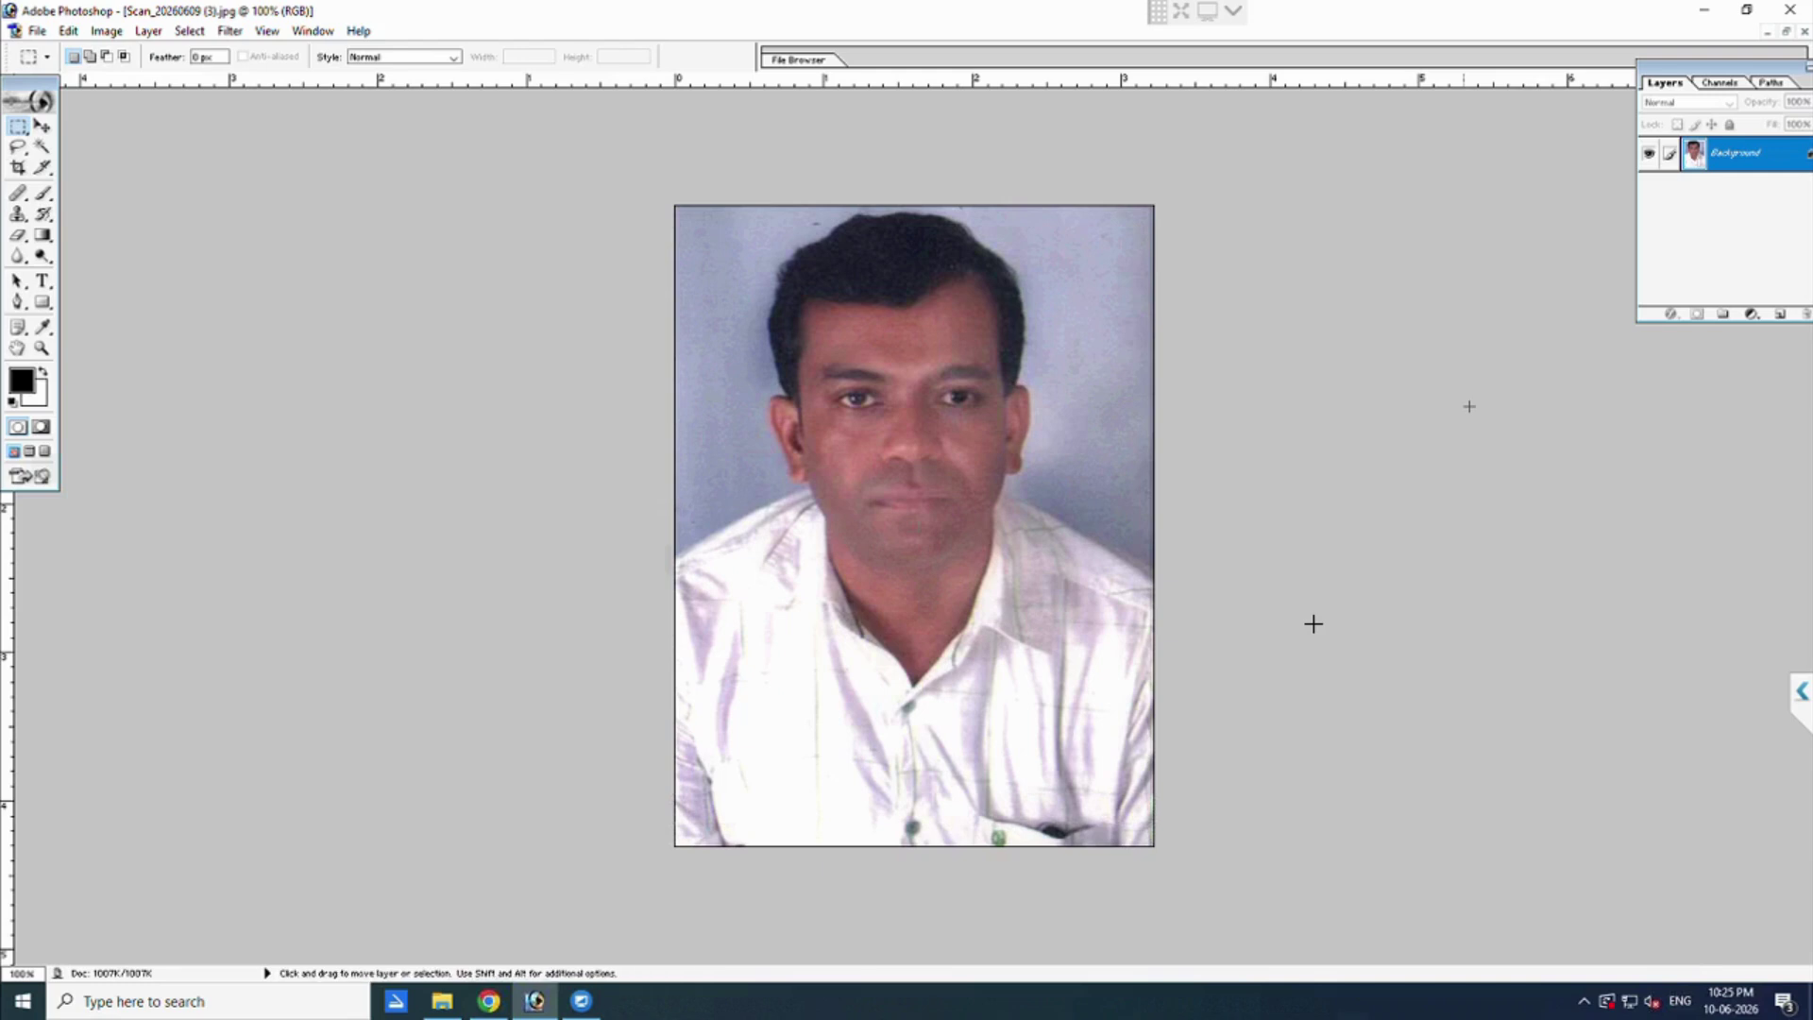
key("ctrl+a")
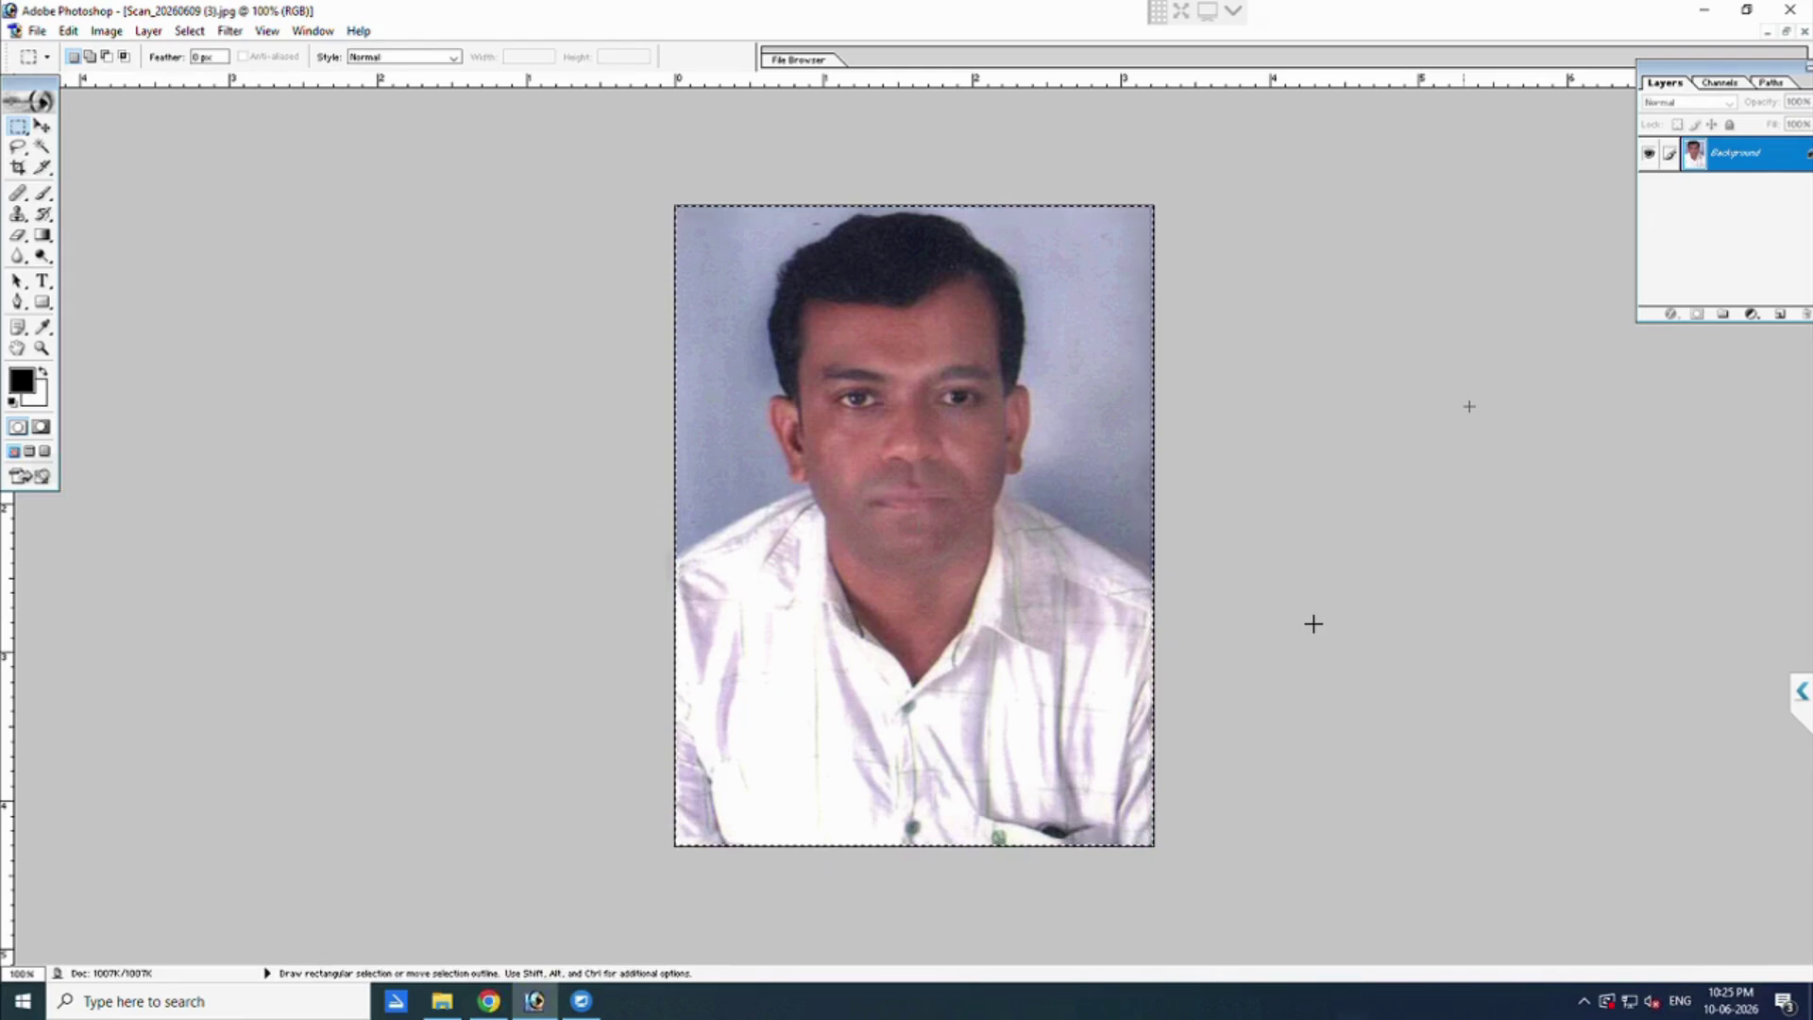
key("ctrl+t")
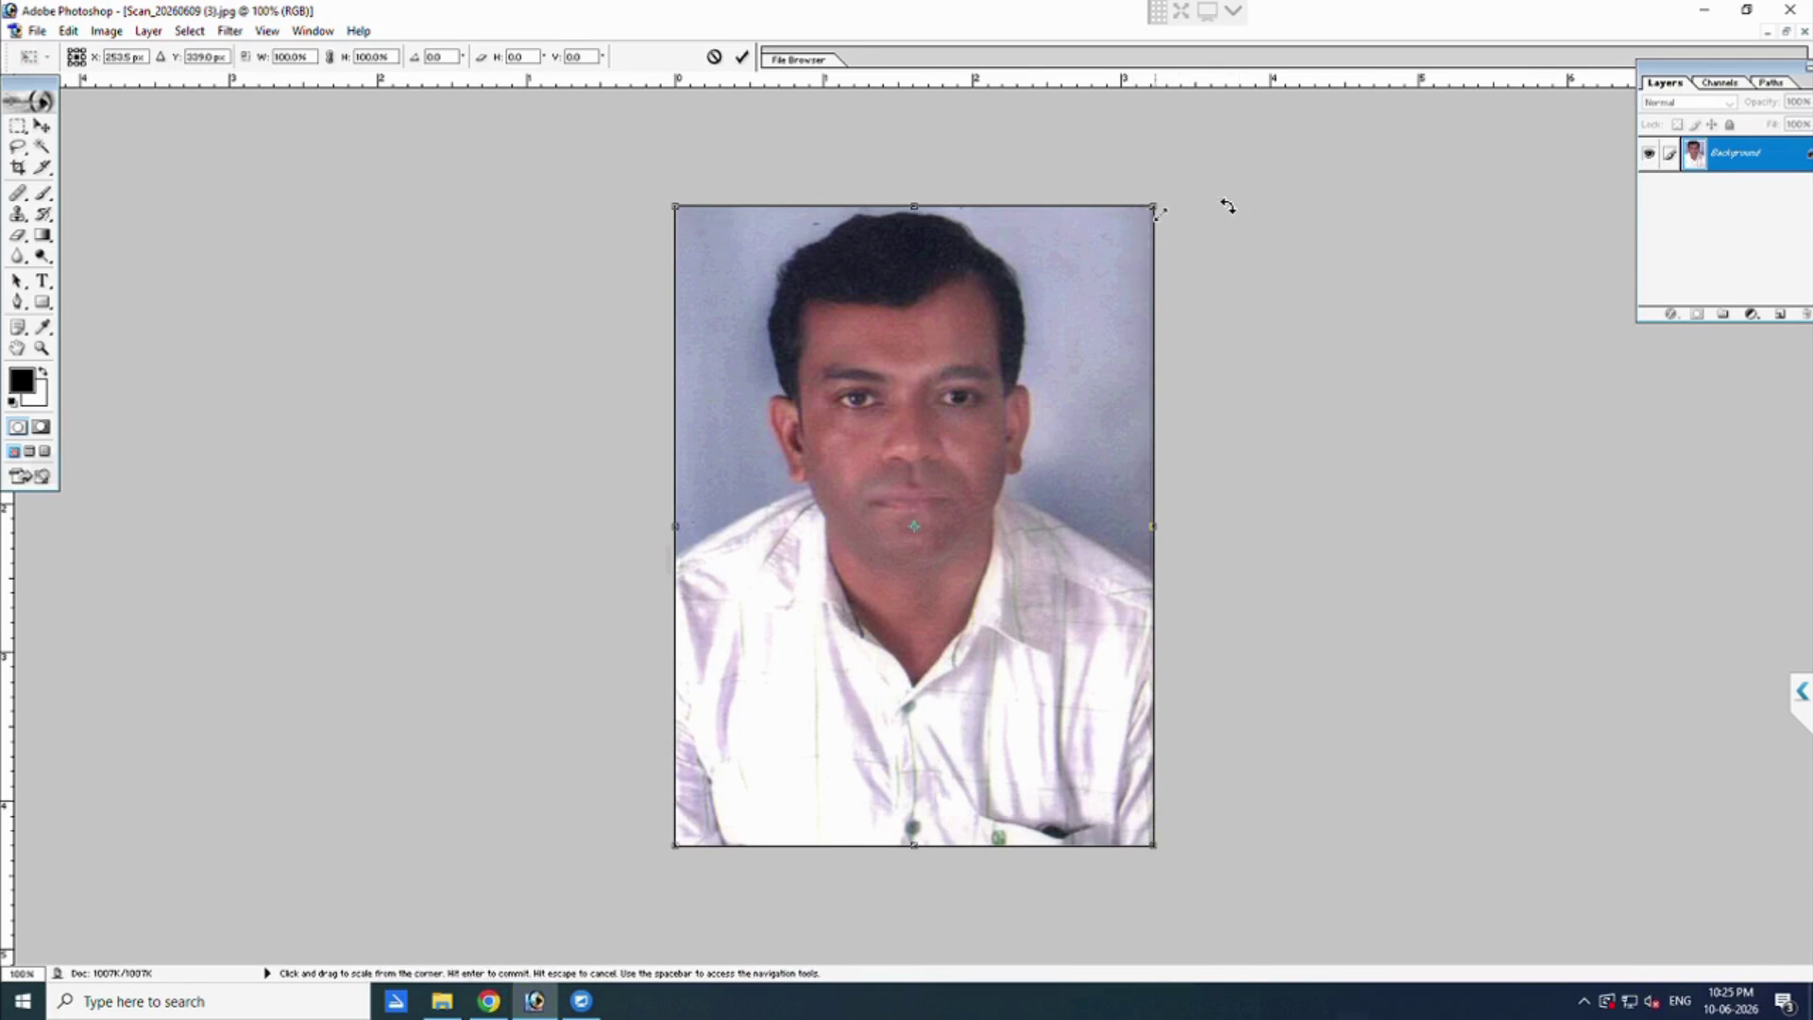
left_click_drag(1160, 211, 1159, 223)
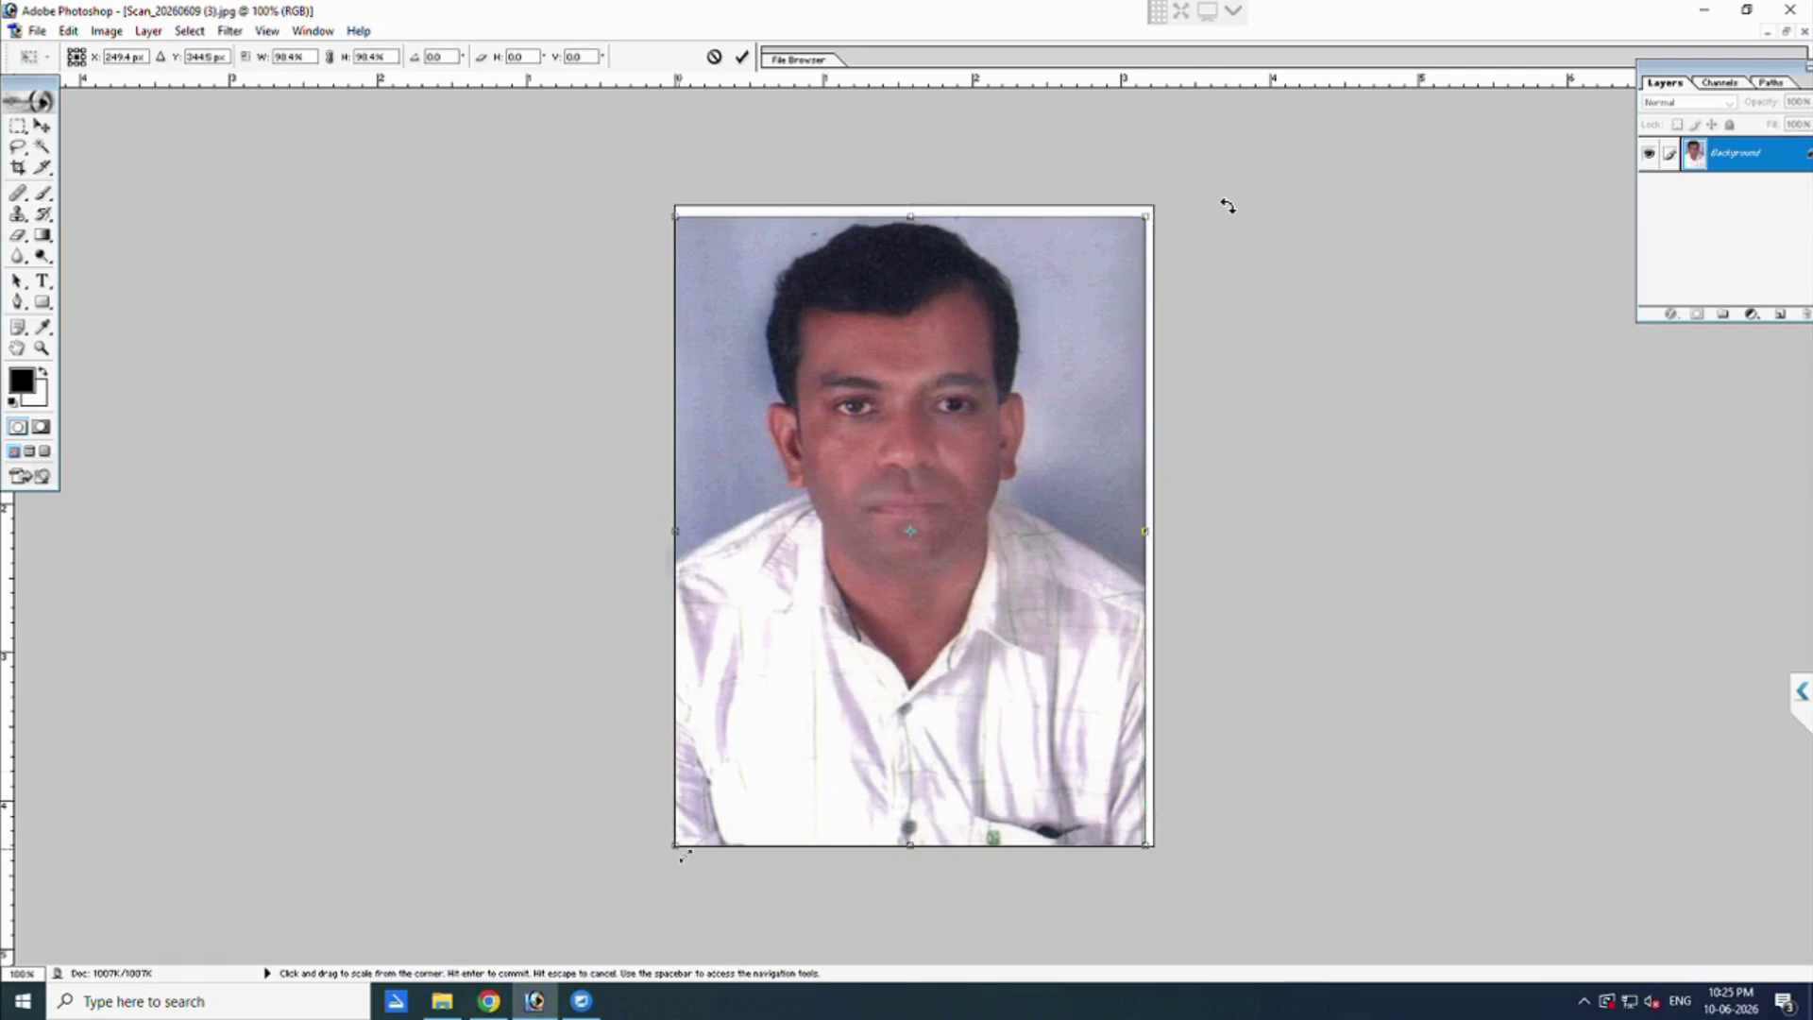
mouse_move(685, 853)
left_mouse_down()
mouse_move(705, 838)
mouse_move(697, 852)
left_mouse_up()
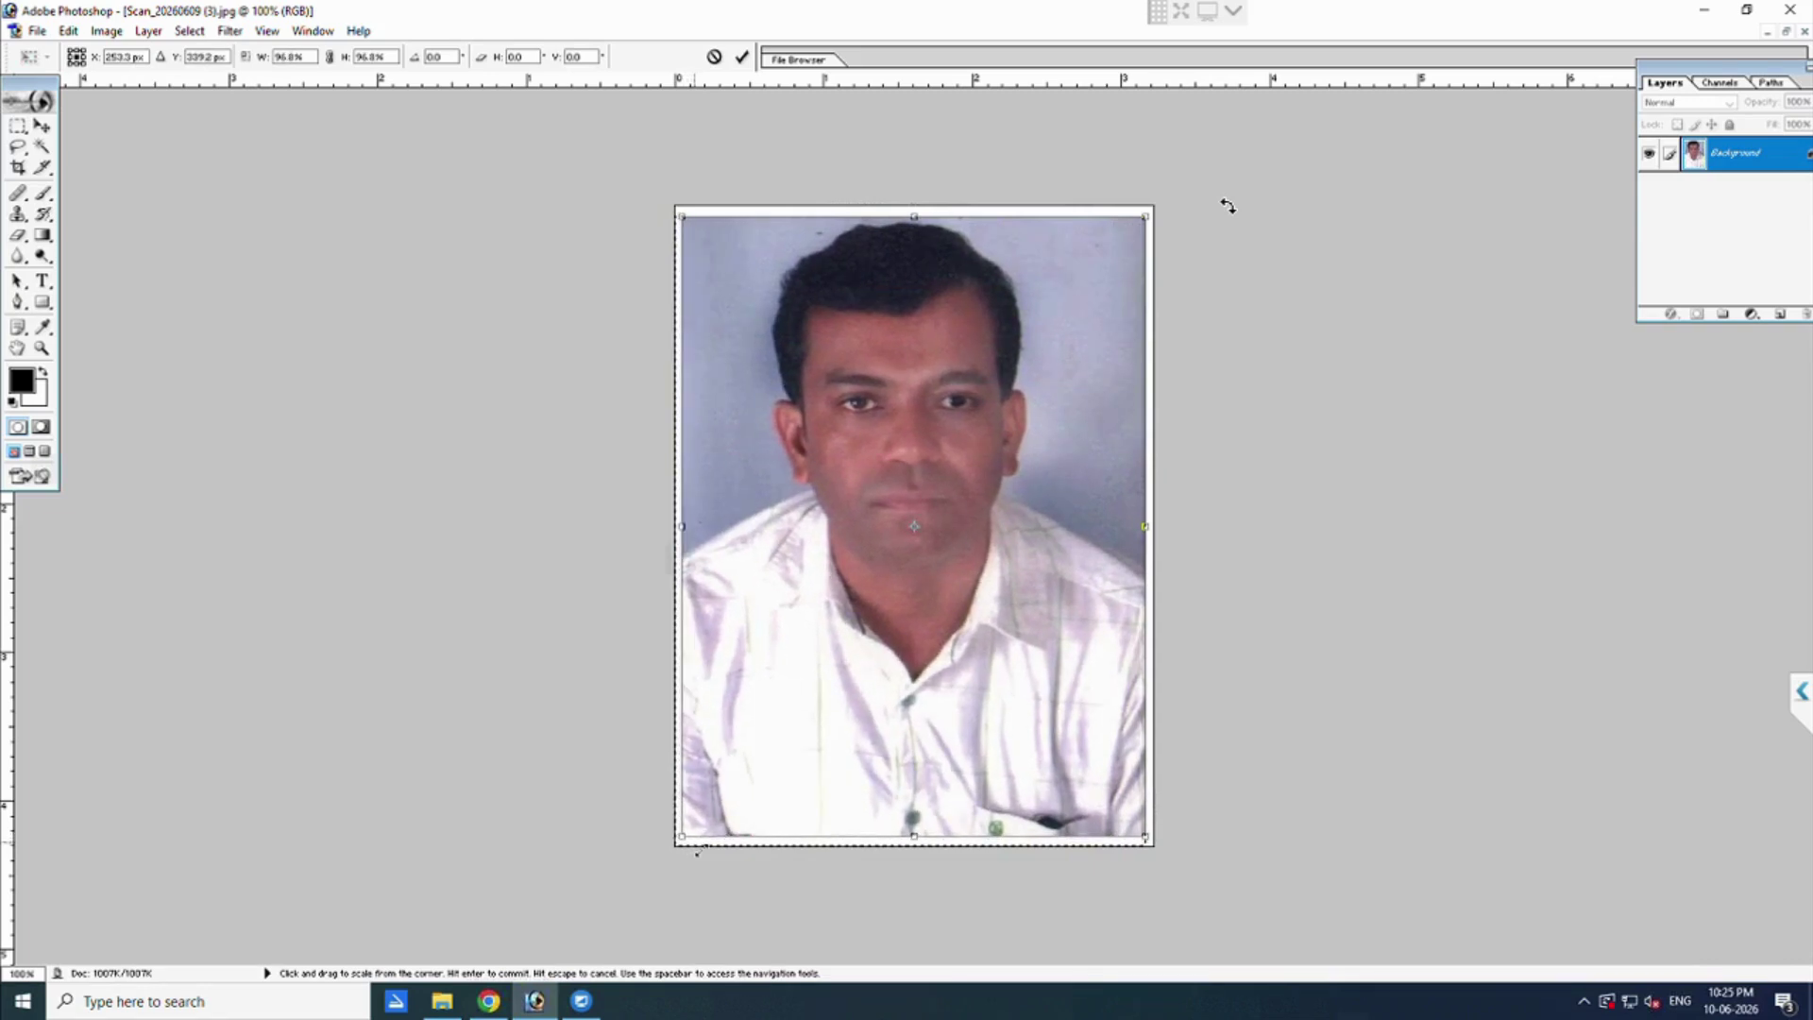
left_click_drag(697, 852, 697, 852)
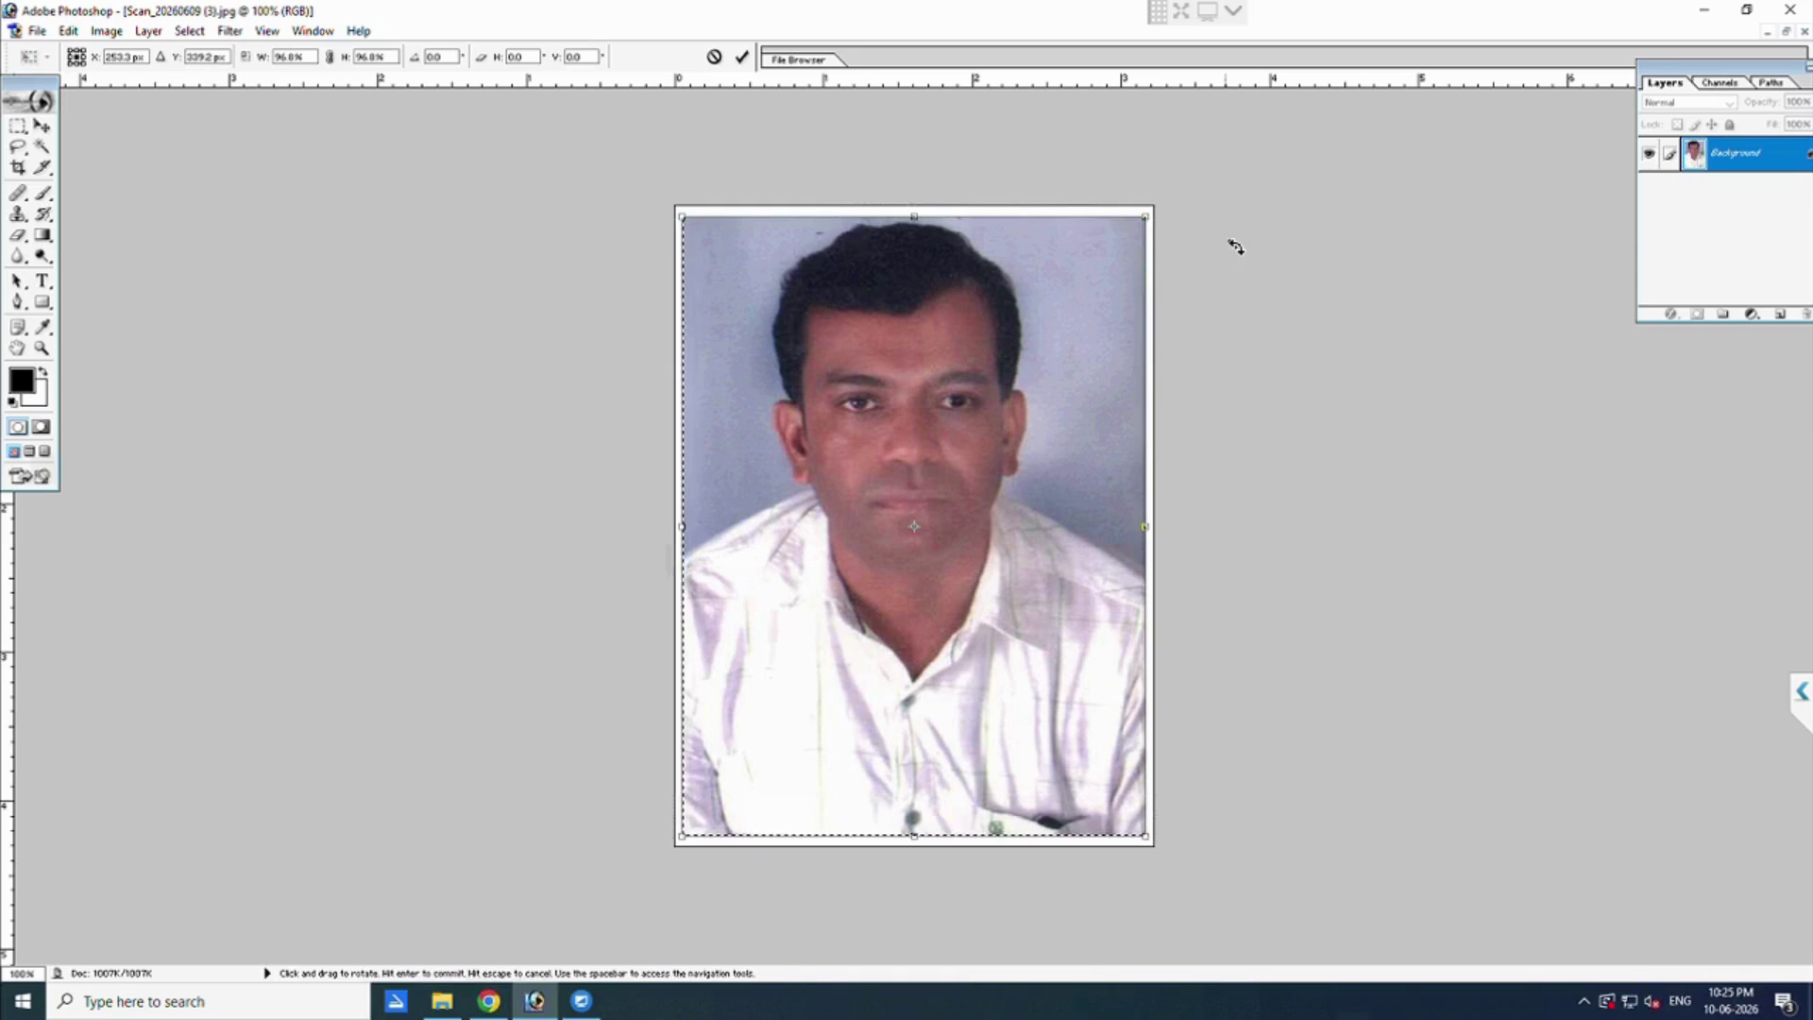
key("Return")
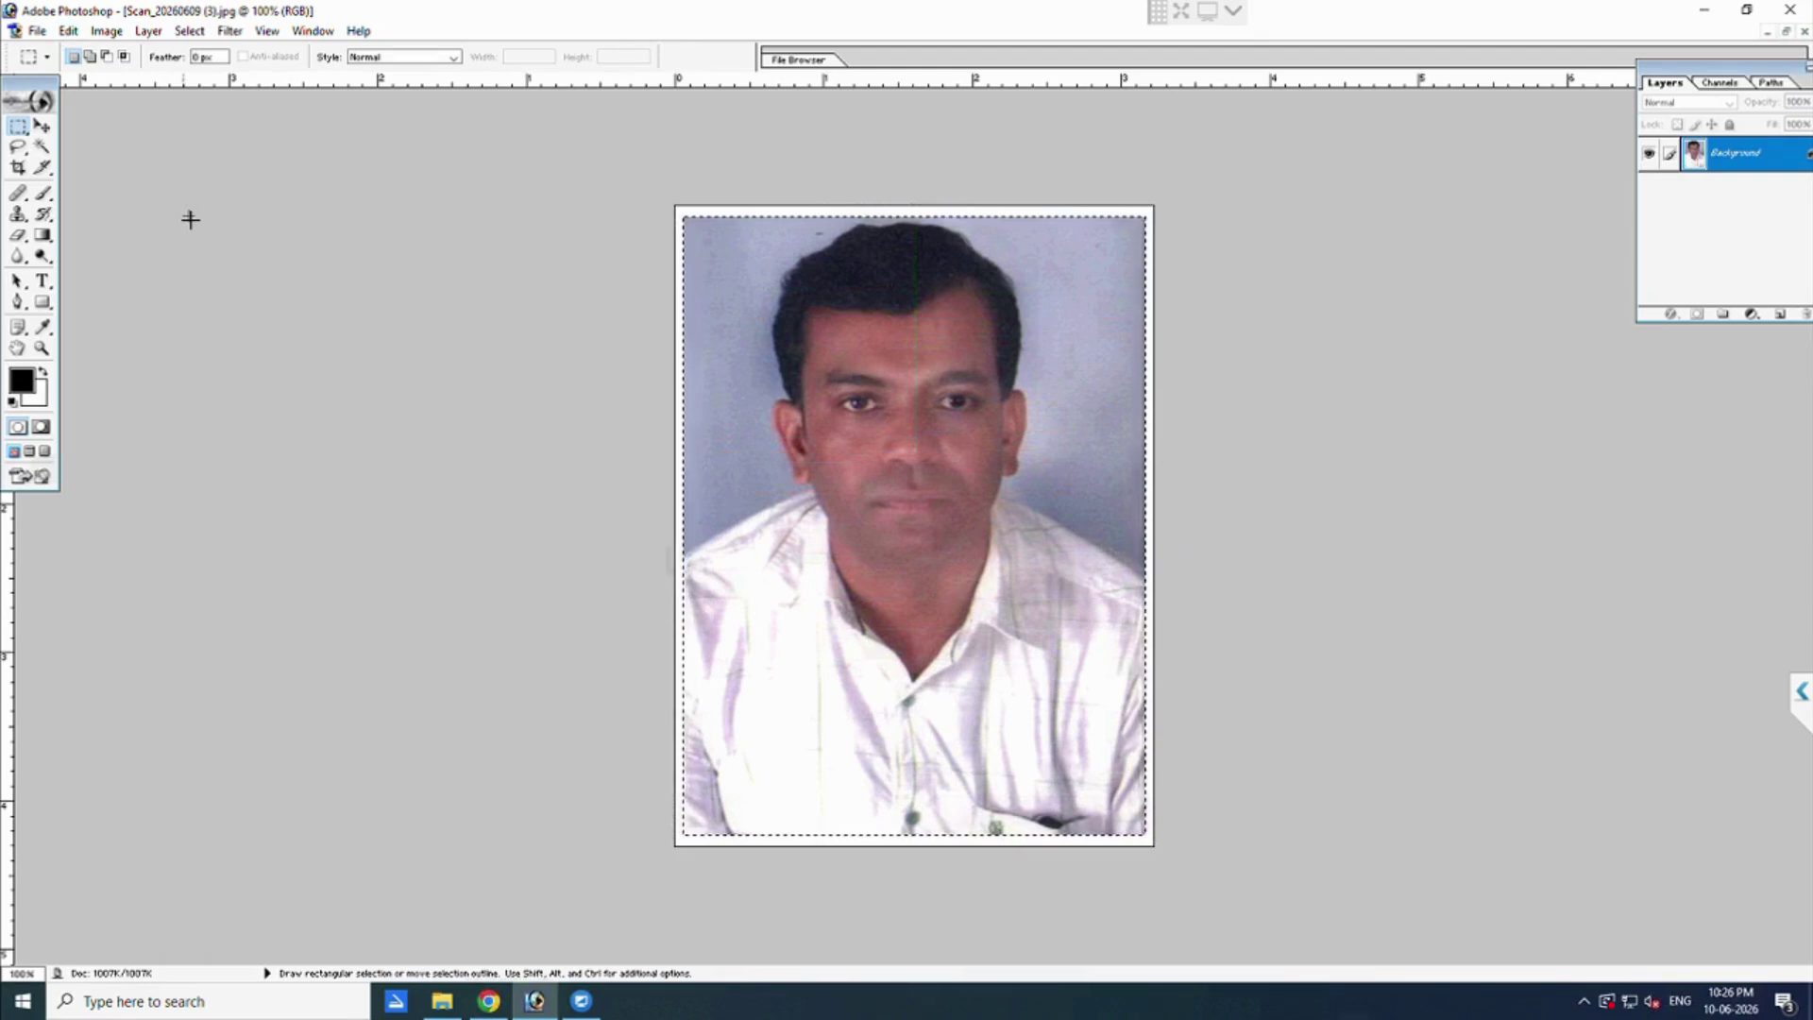
Stroke the selected photo's edge with a 3 px black line, centered, Normal mode, 100% opacity.
left_click(68, 30)
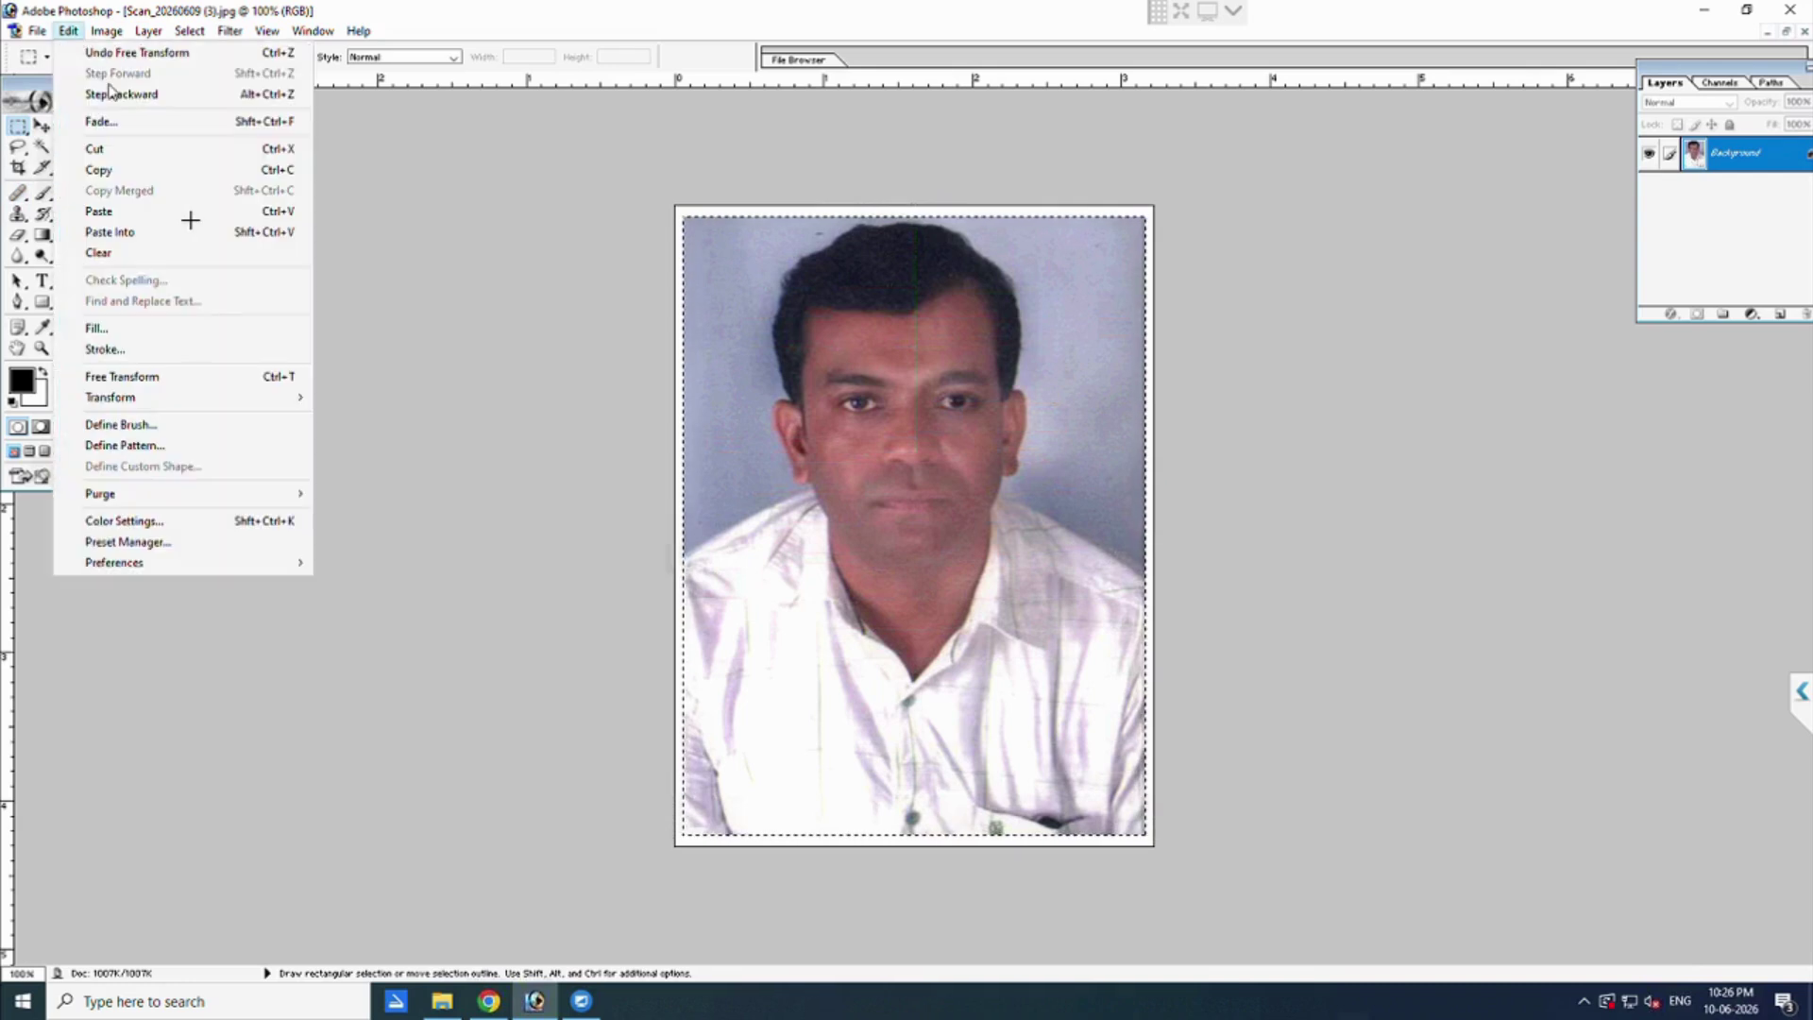
left_click(141, 359)
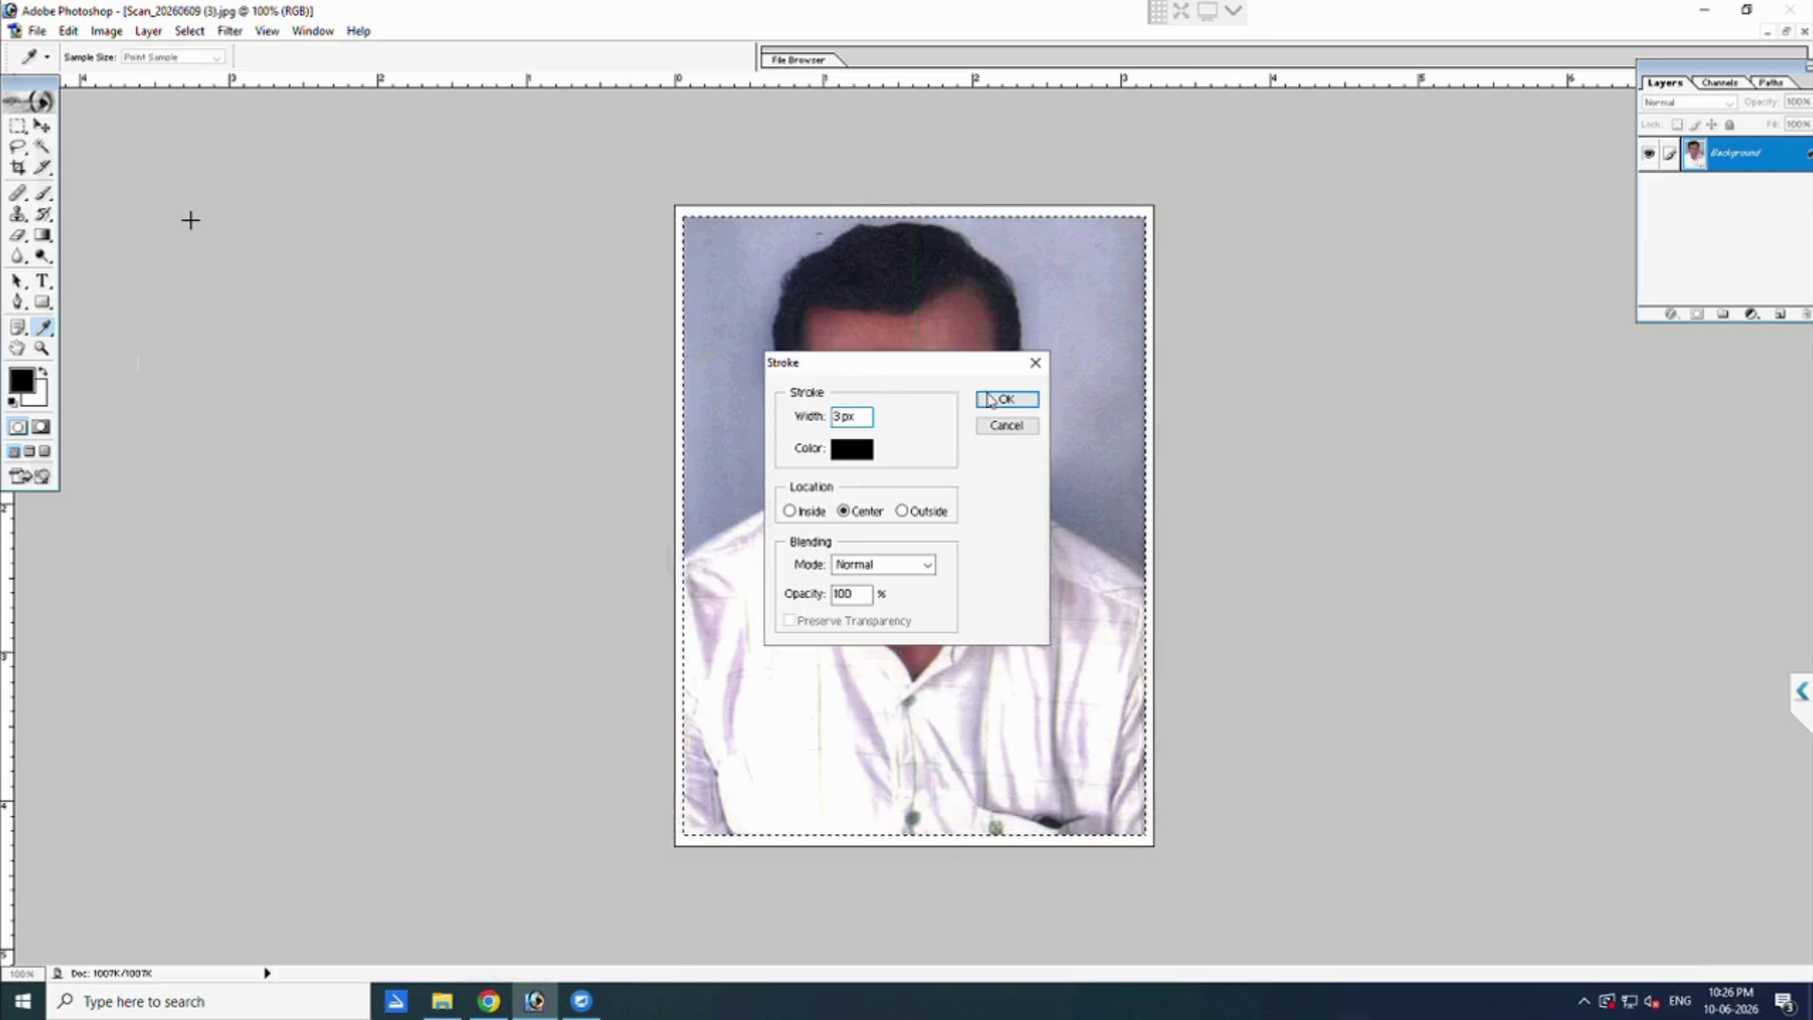
key("Return")
key("m")
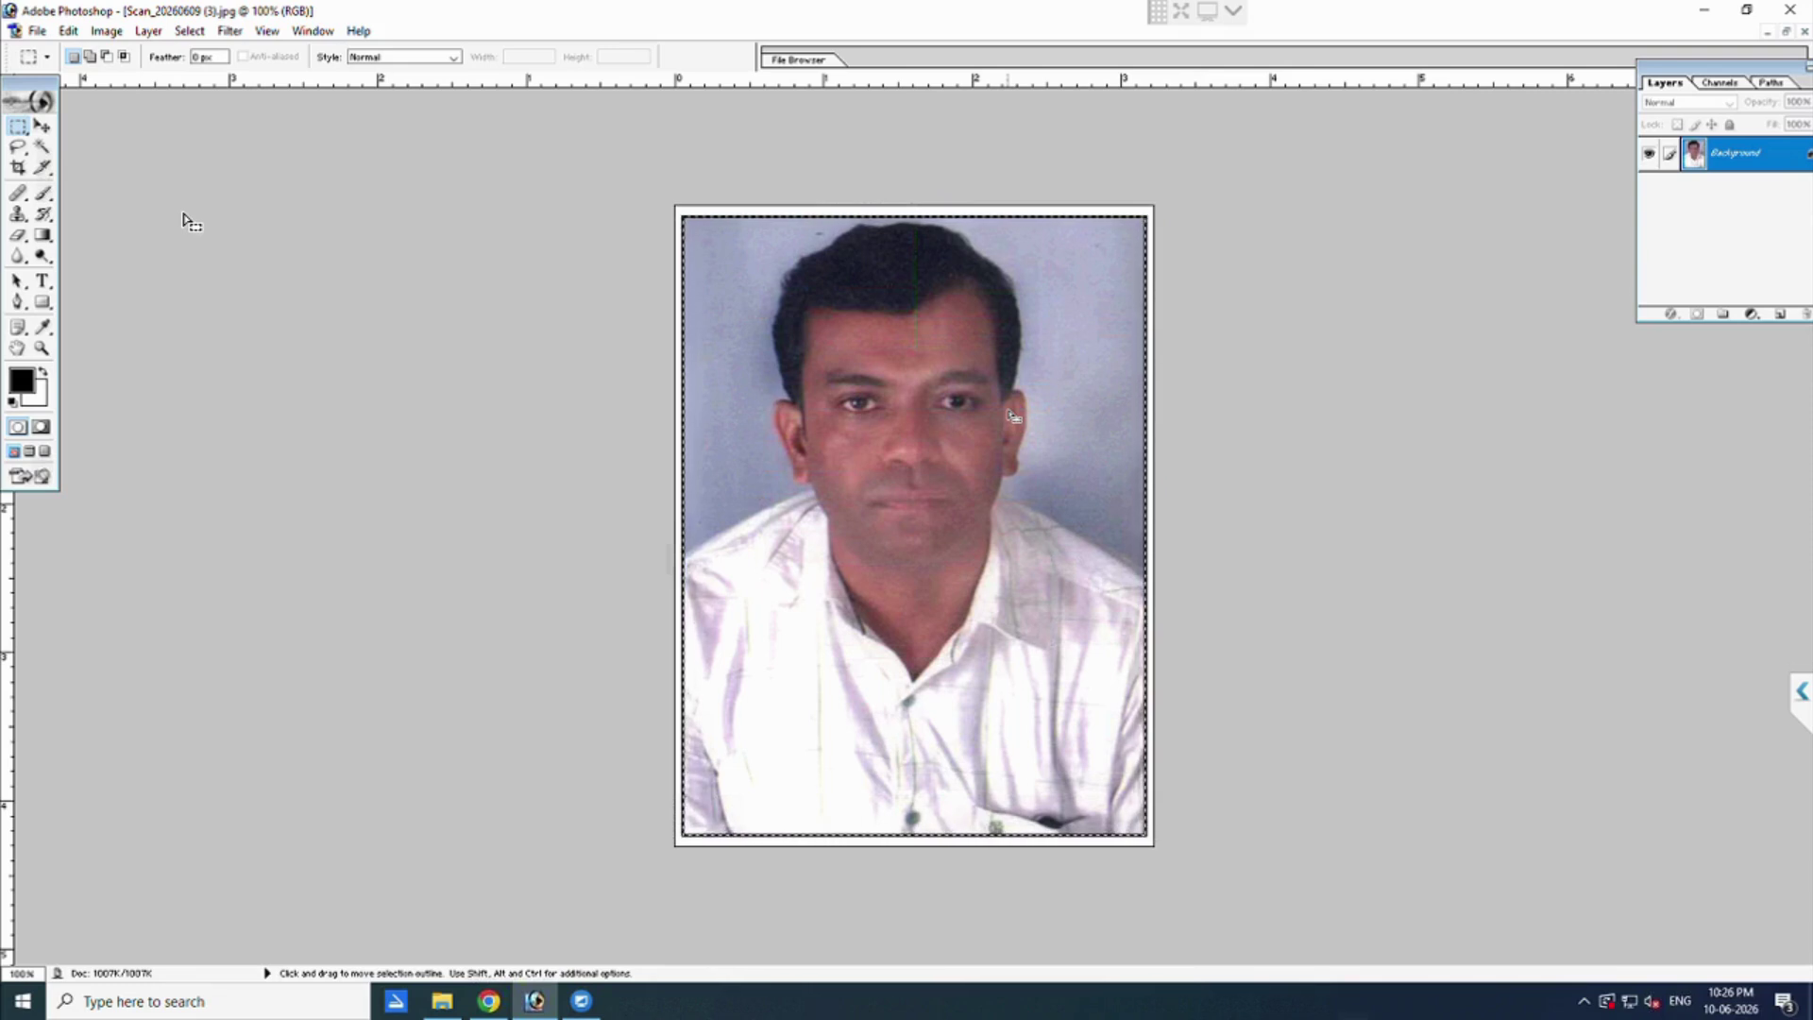
Select the entire canvas and stroke its outer edge in black to frame the white margin.
key("ctrl+a")
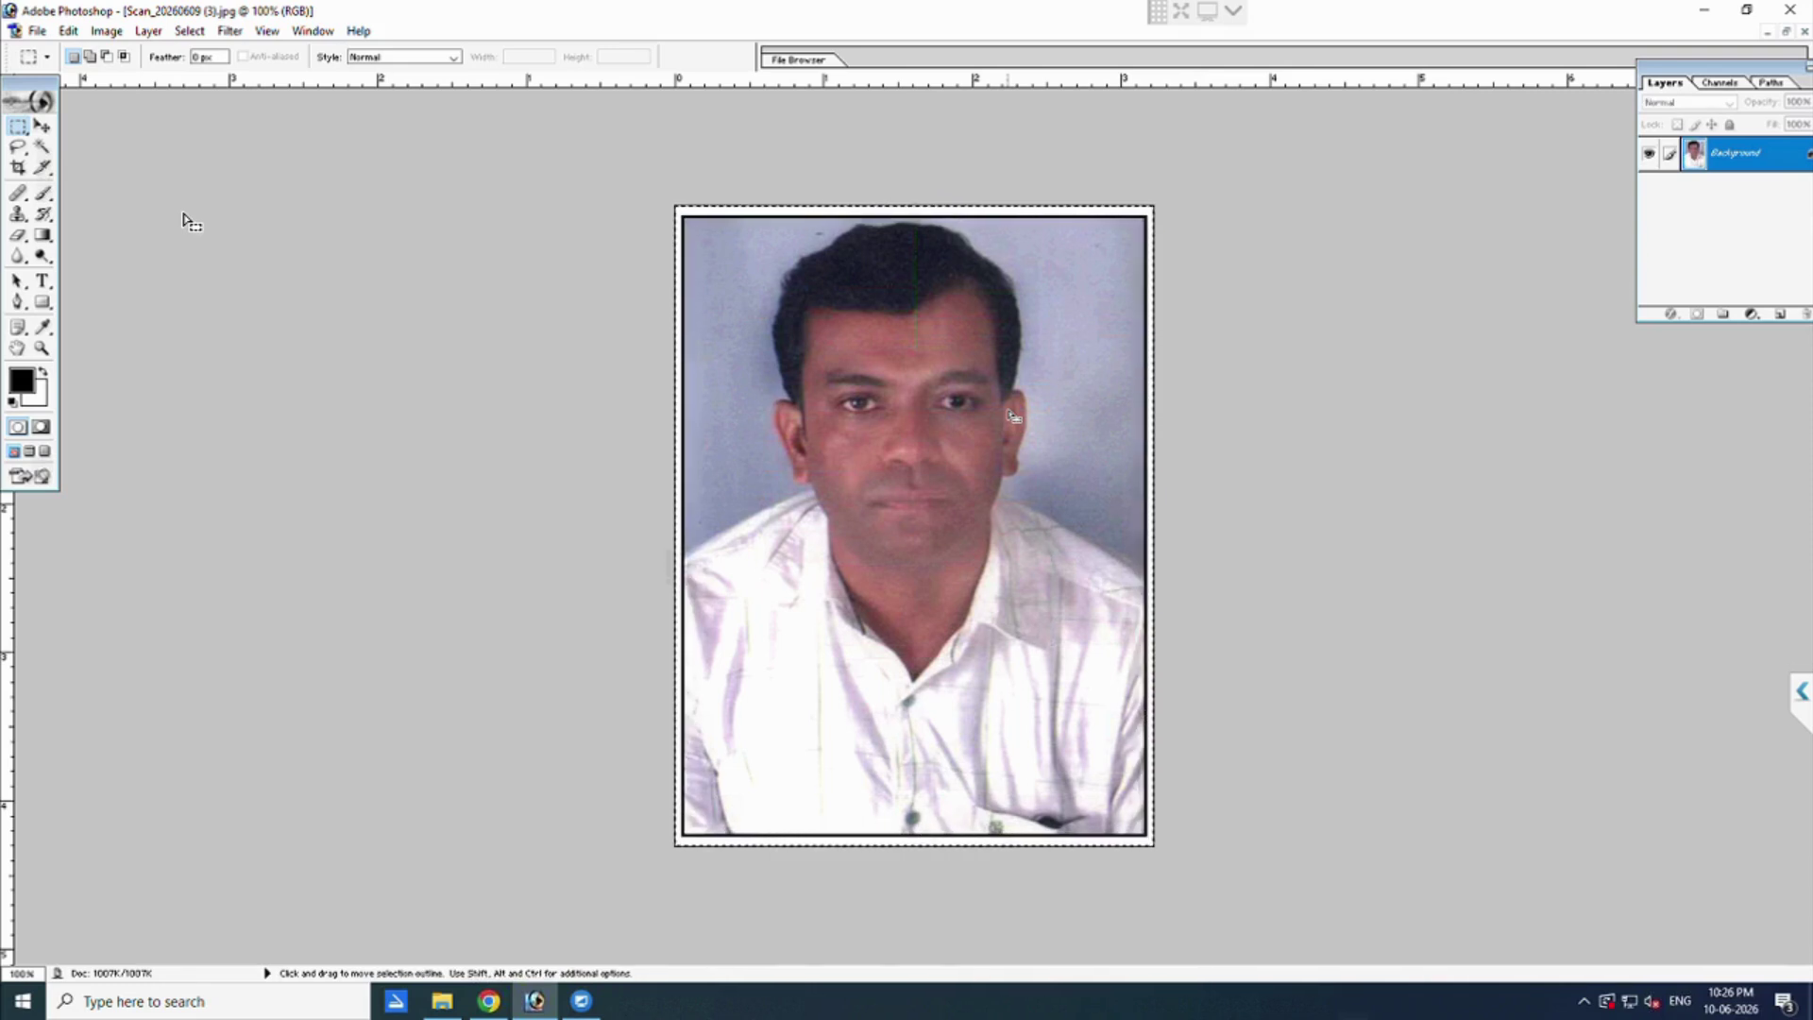
left_click(68, 31)
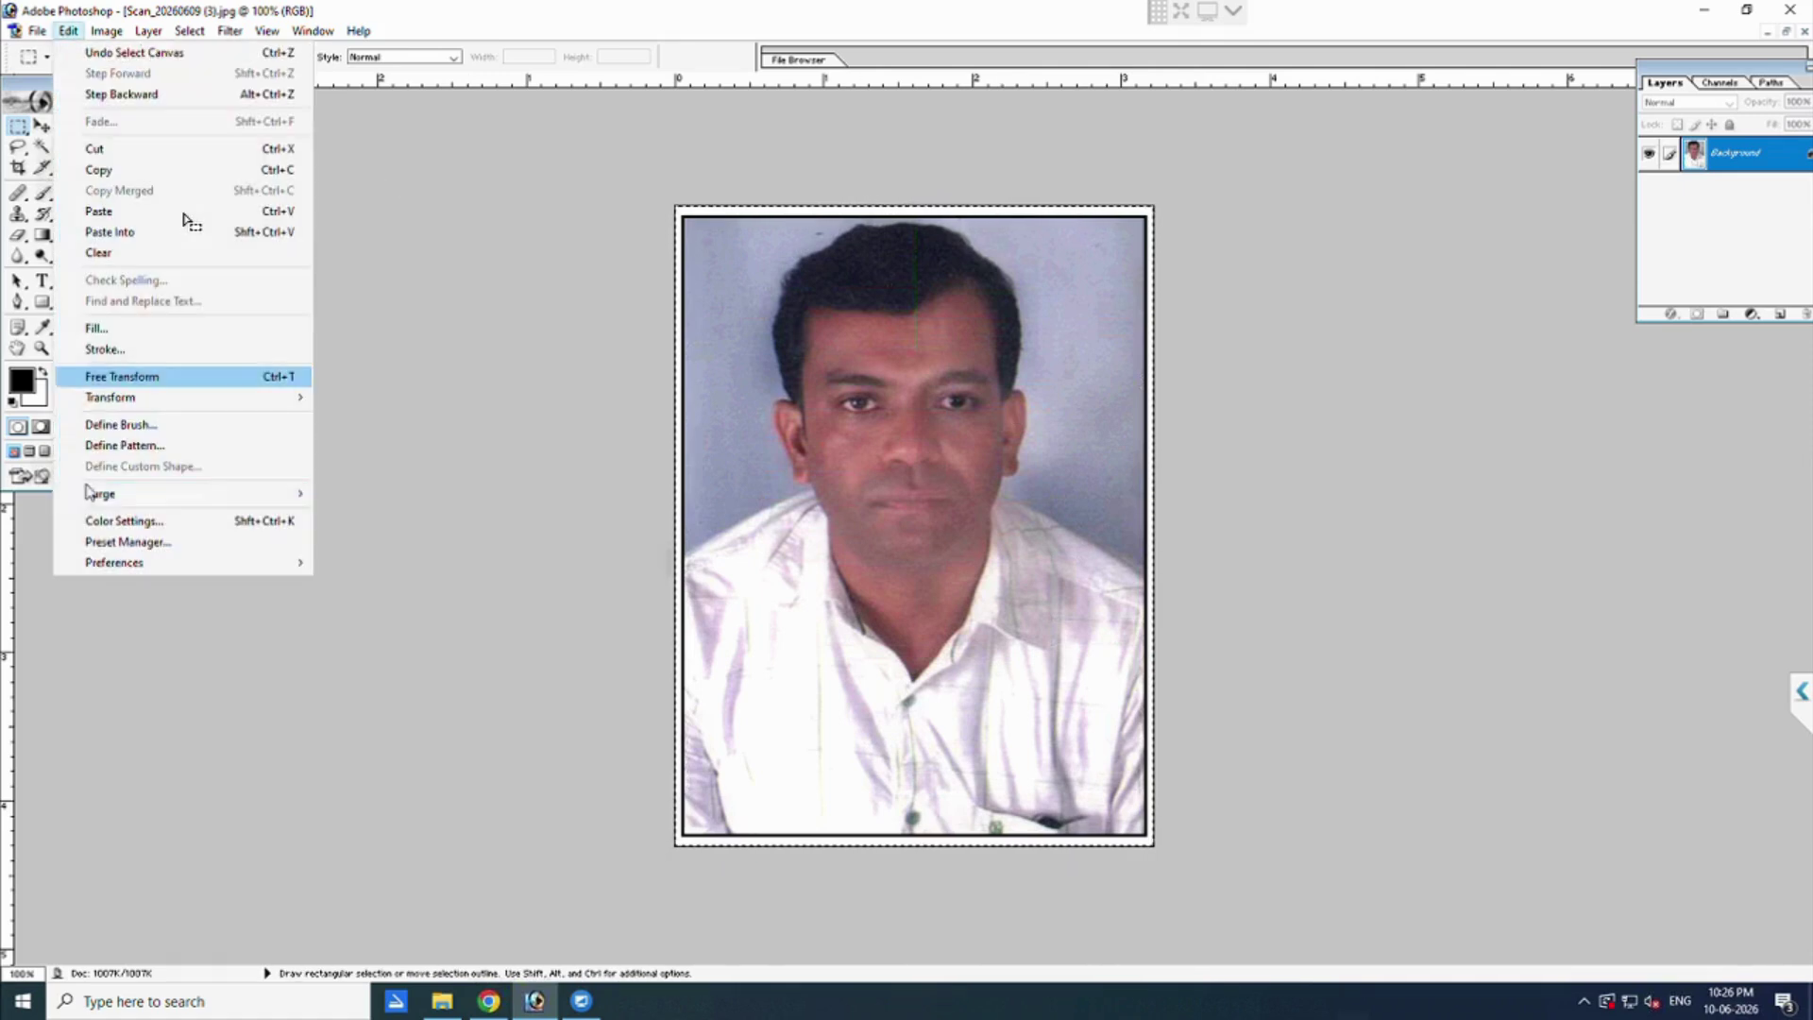
left_click(125, 350)
left_click(1029, 405)
key("m")
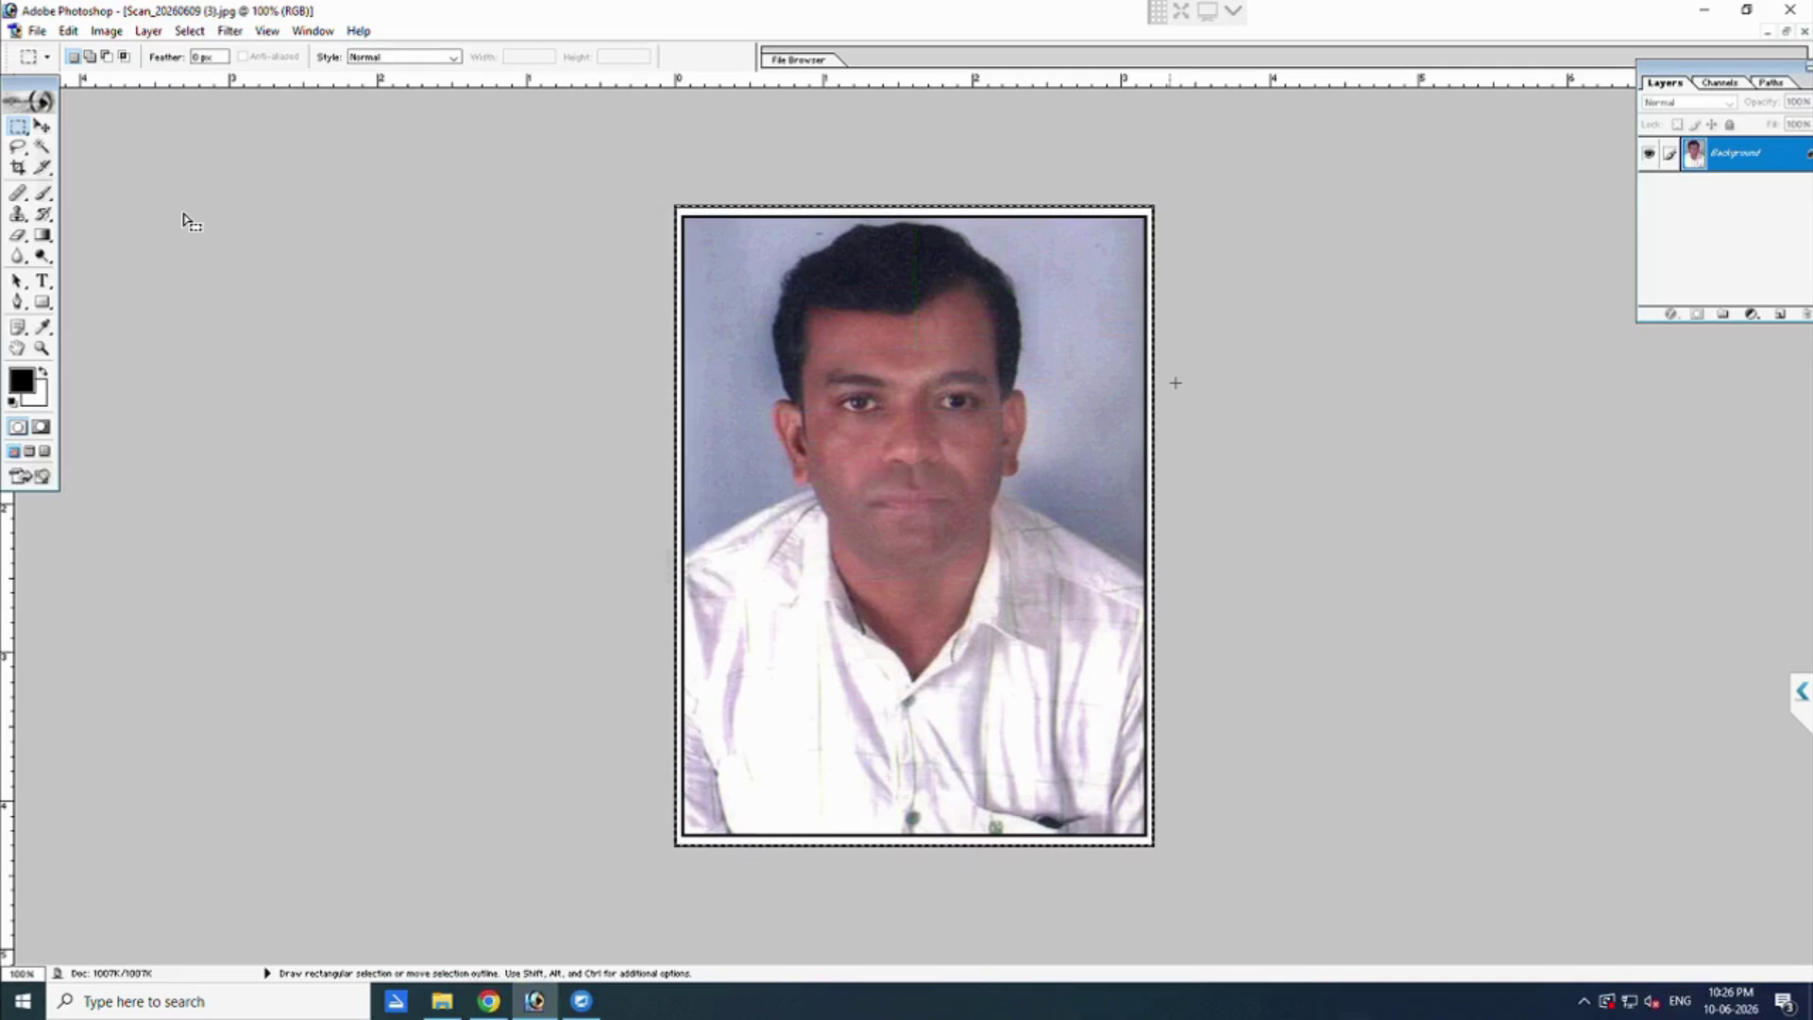
Brighten the photo with Levels, setting the RGB white input level to 240 and the midtone to 1.09.
key("ctrl+l")
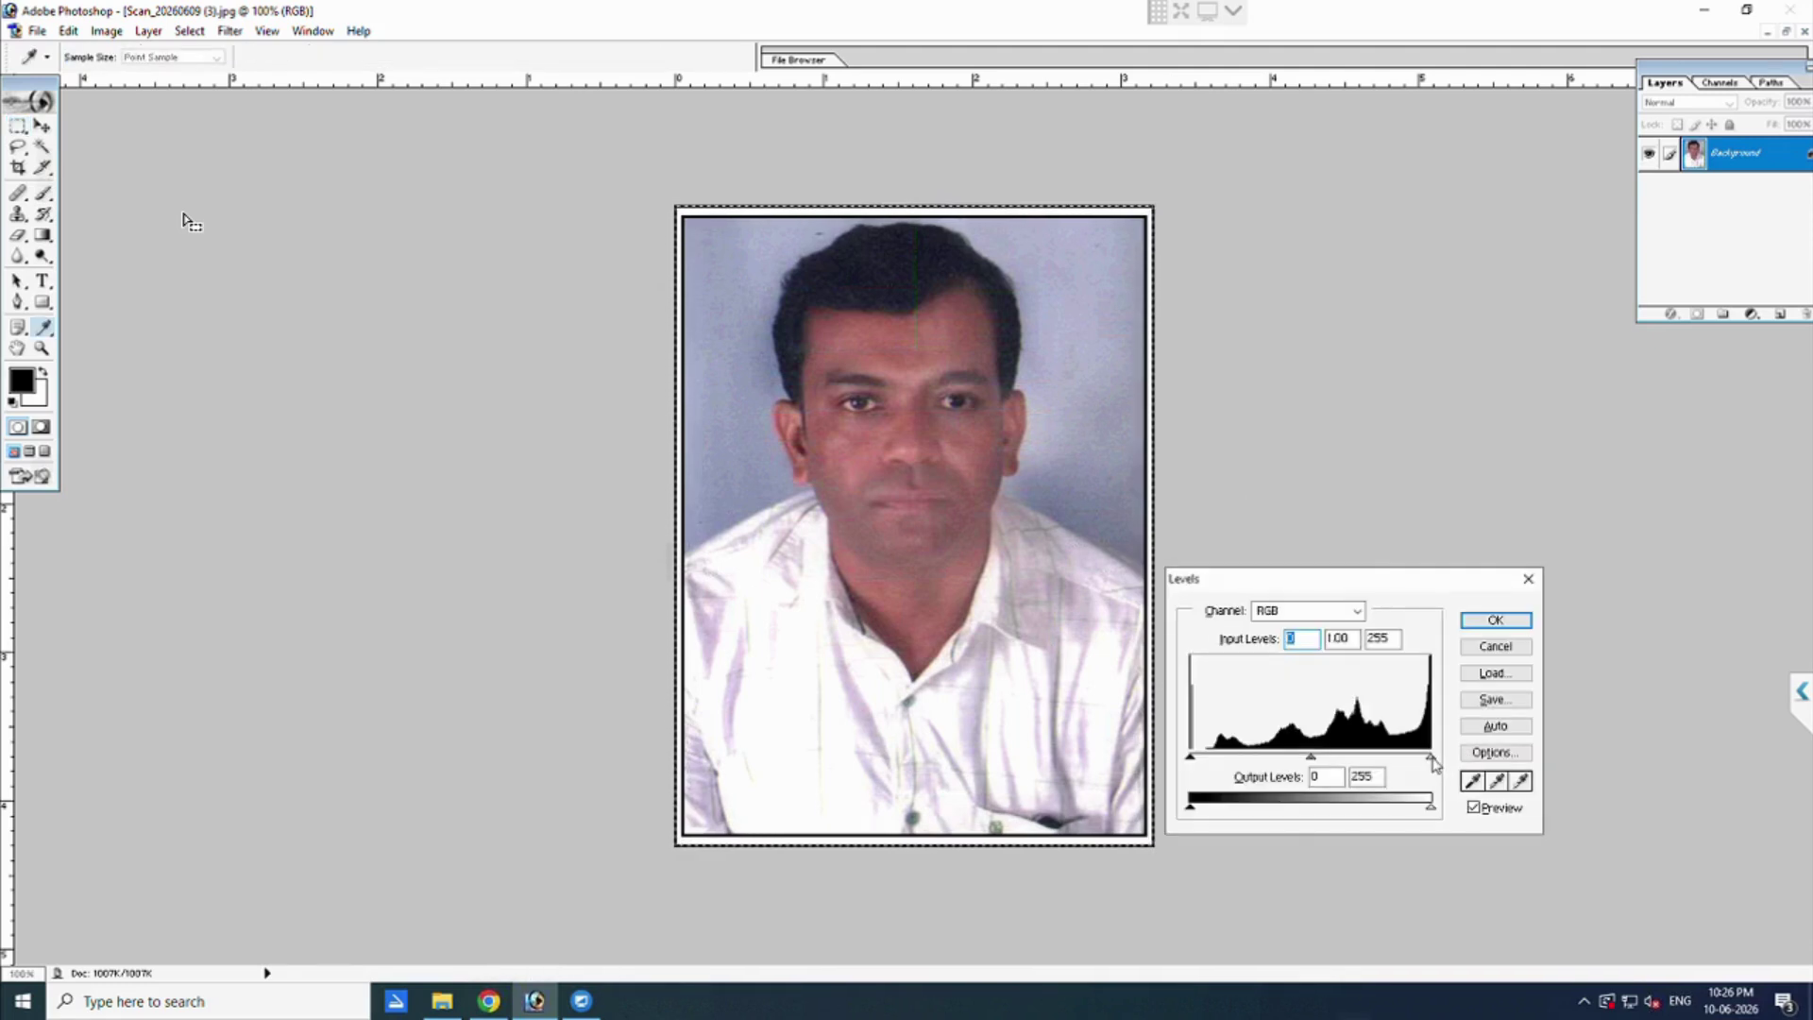
left_click_drag(1433, 757, 1420, 765)
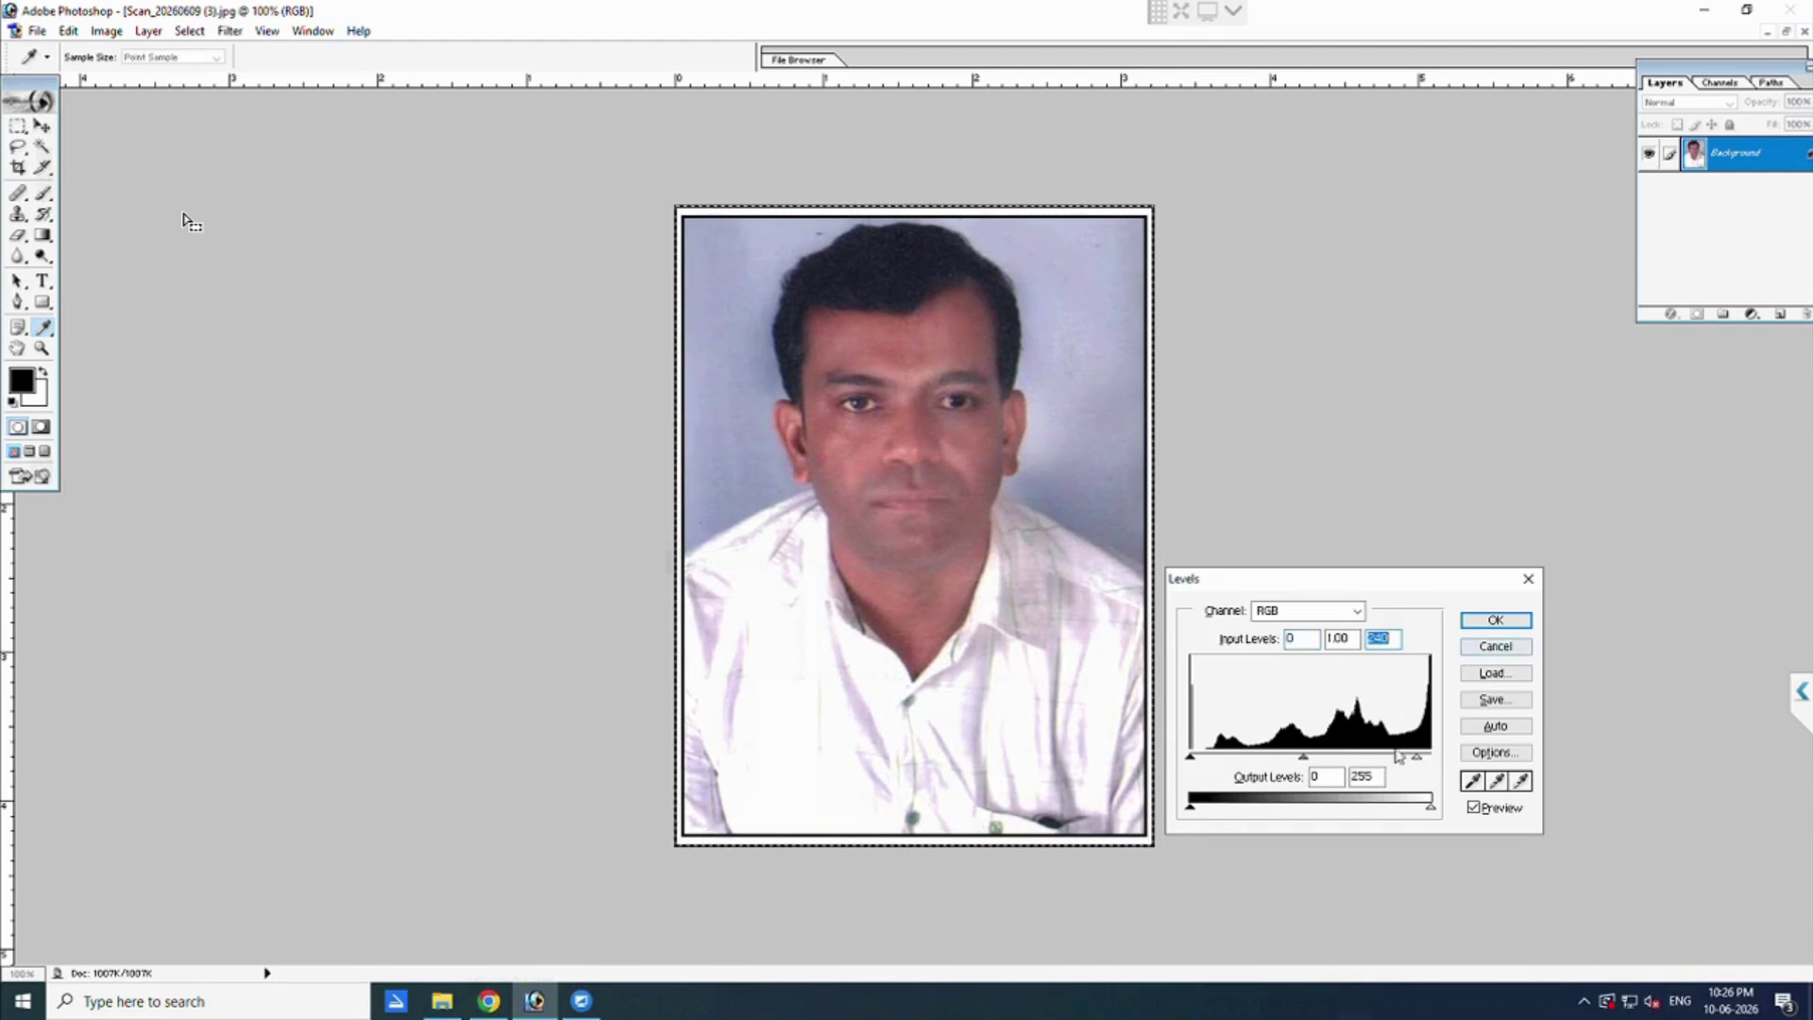
left_click_drag(1305, 761, 1299, 765)
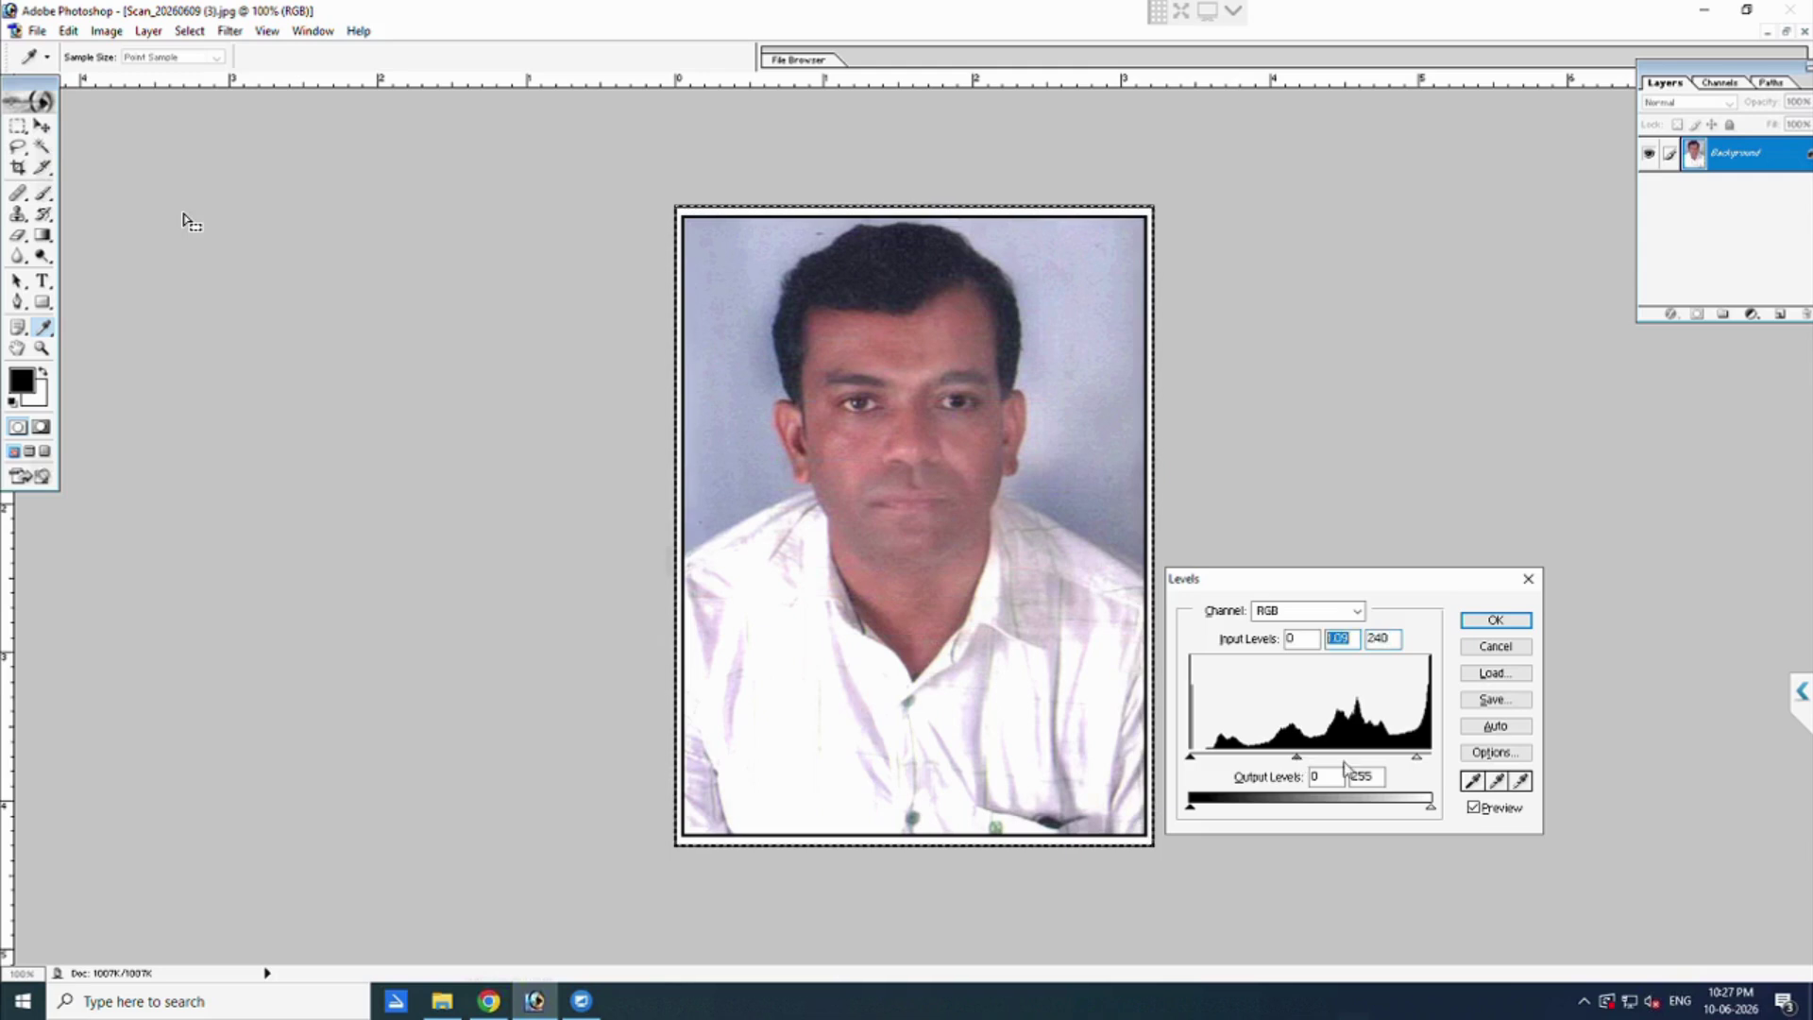
left_click(1490, 625)
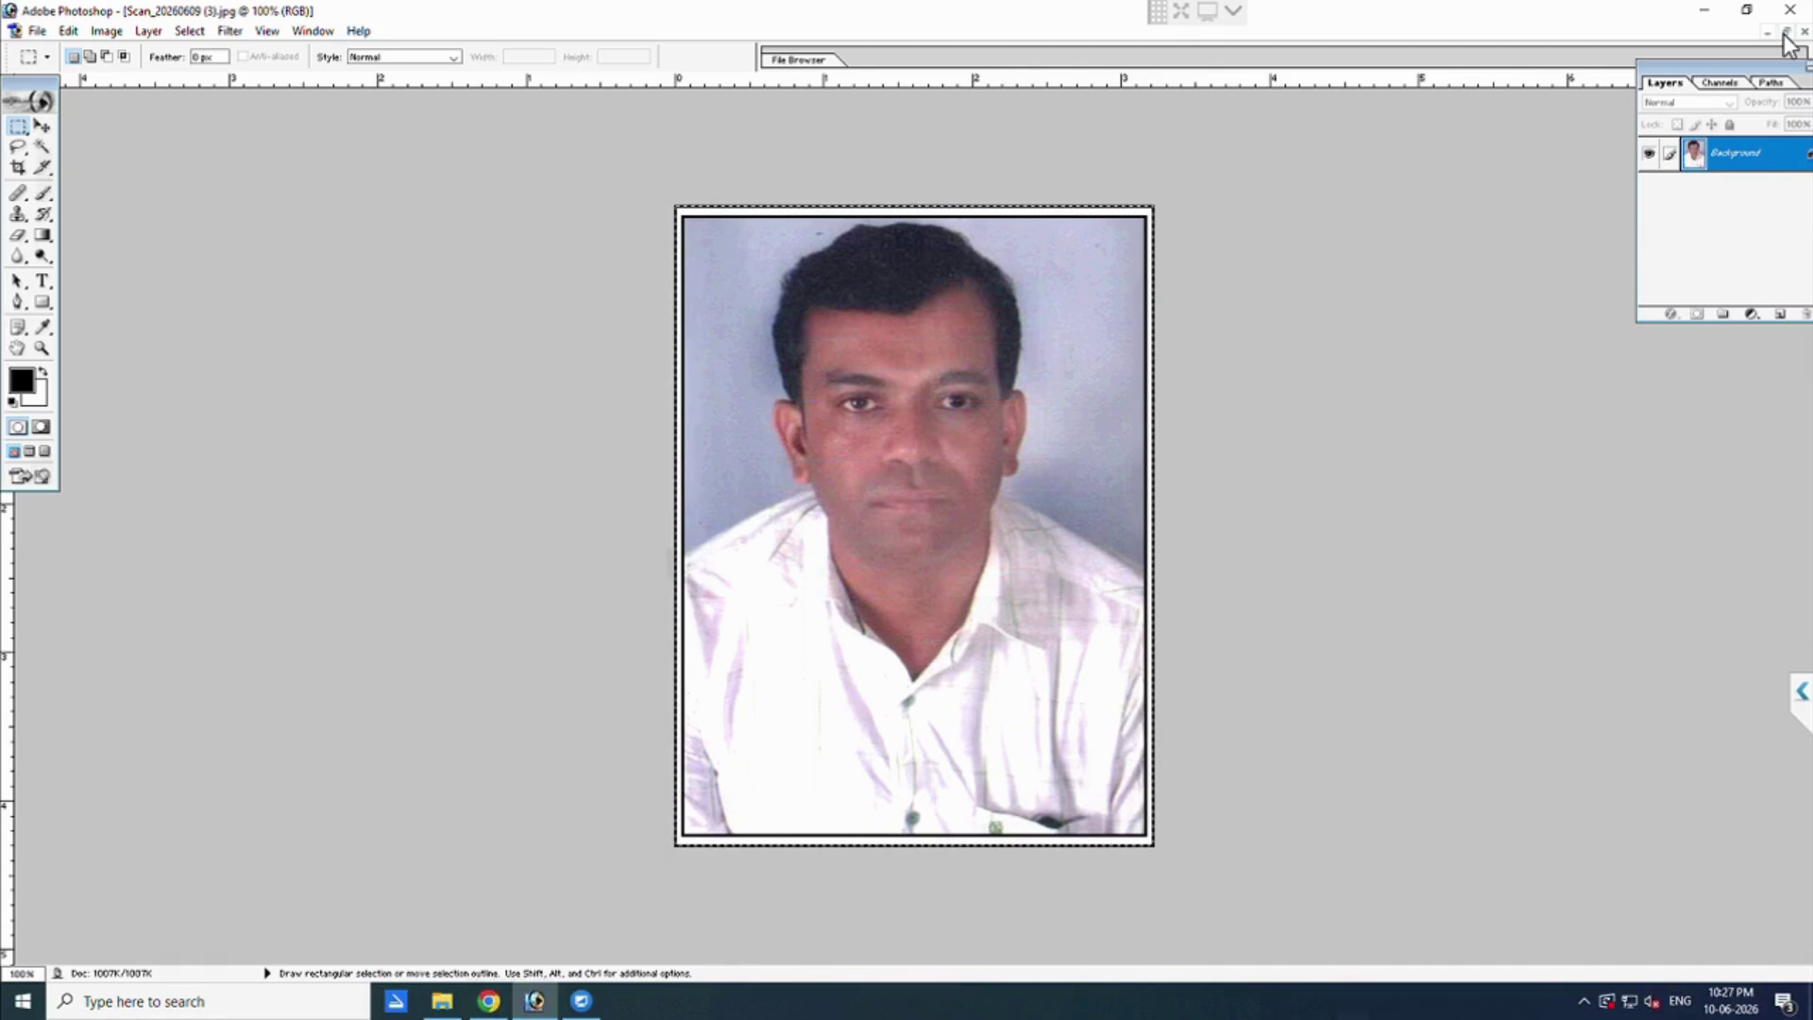
Show the documents as separate windows and copy the framed photo into the 4x6 foto file 1.38 x 1.77 inches (2).psd sheet.
left_click(1786, 32)
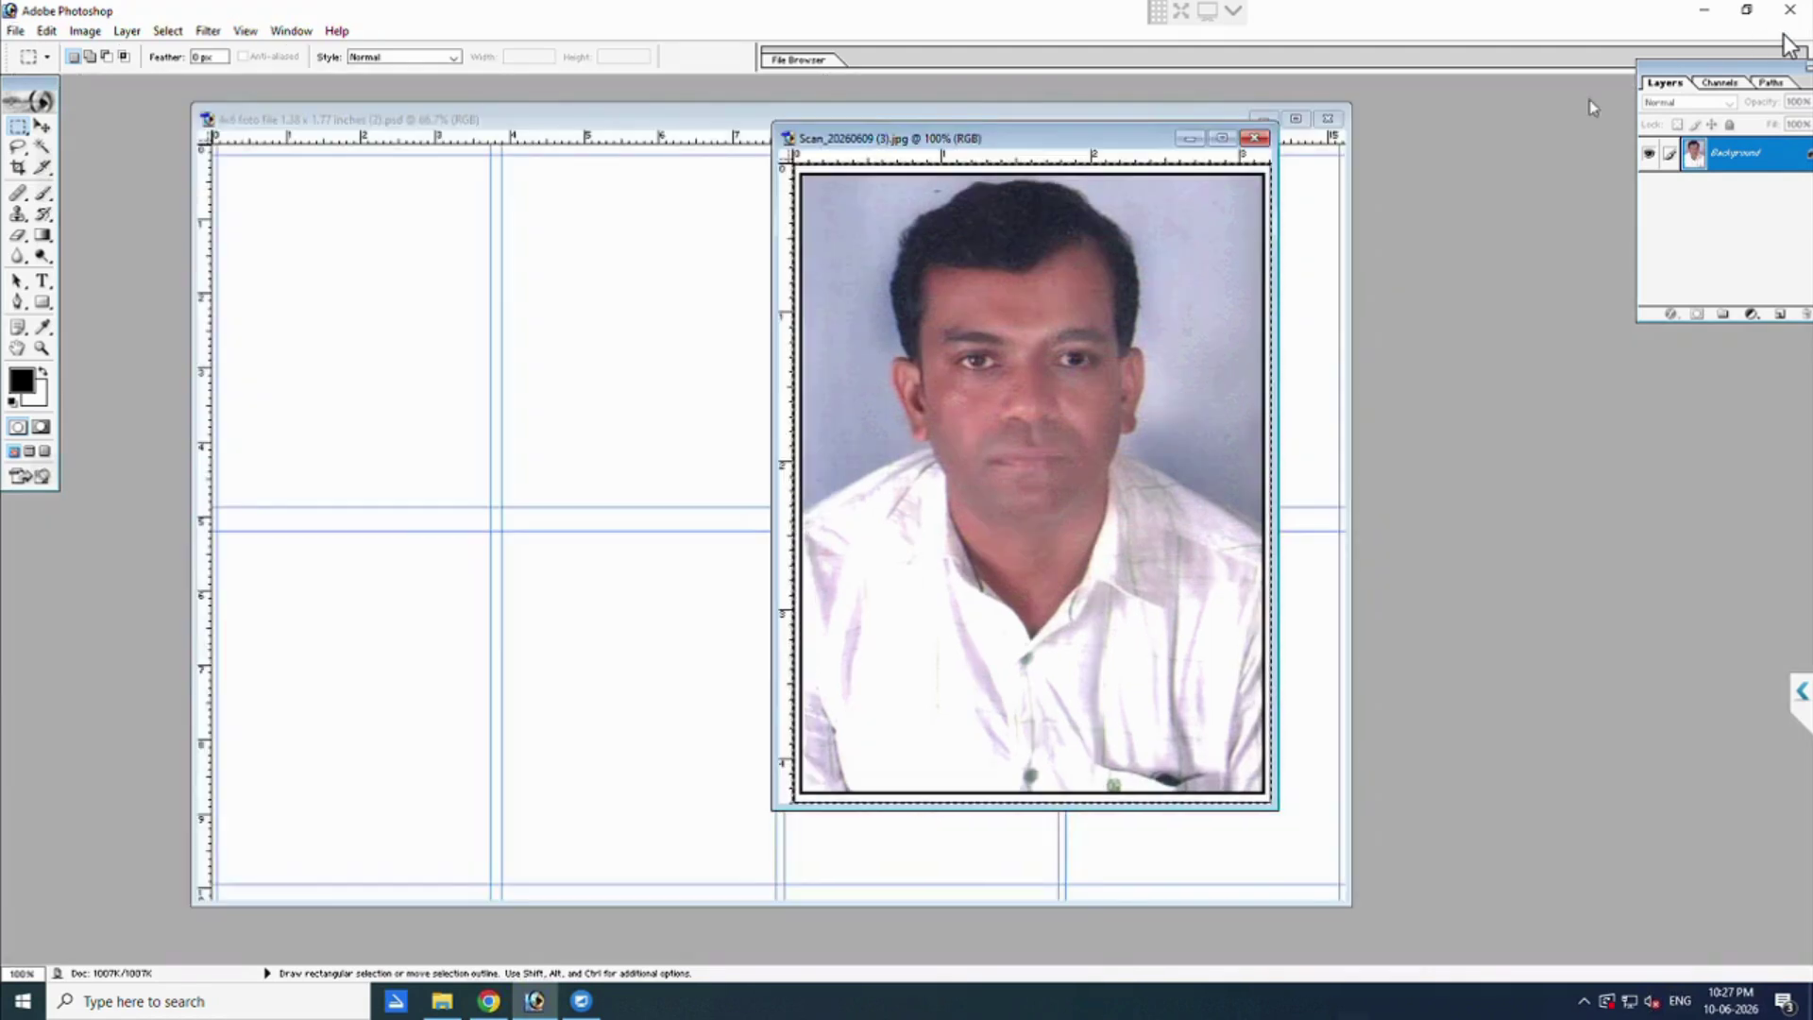
left_click_drag(1055, 140, 1355, 210)
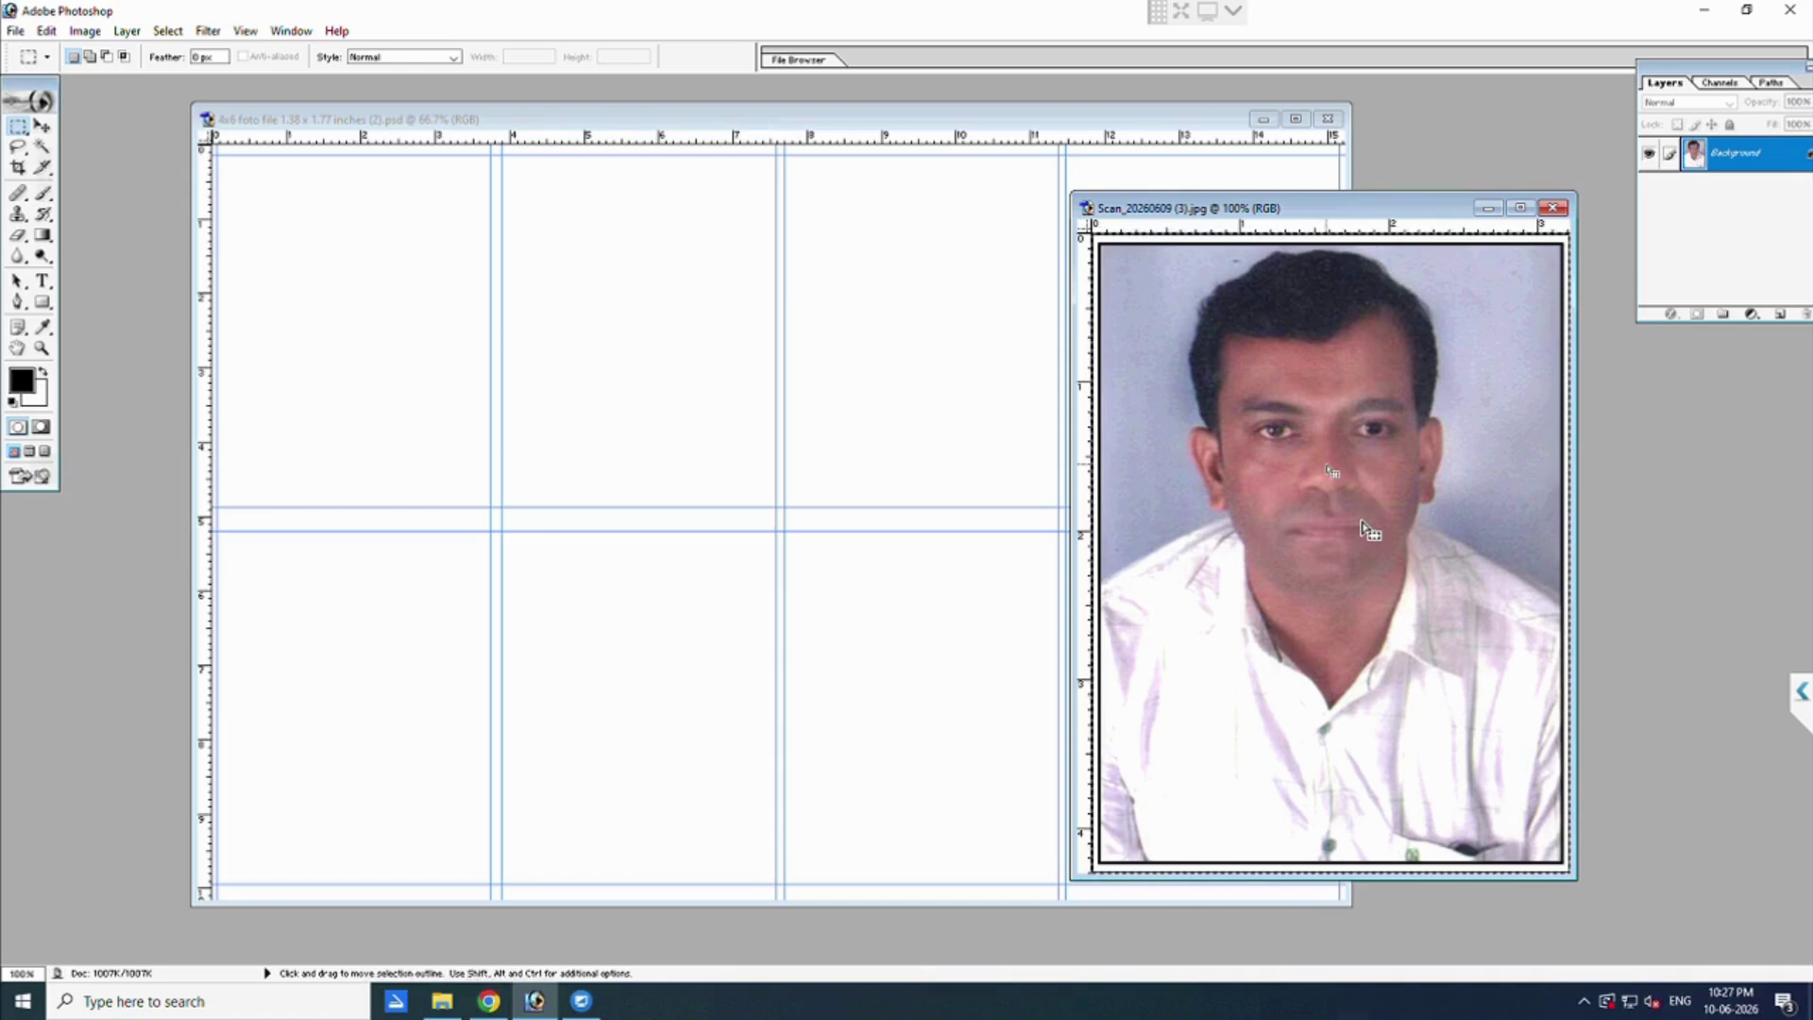
left_click(41, 132)
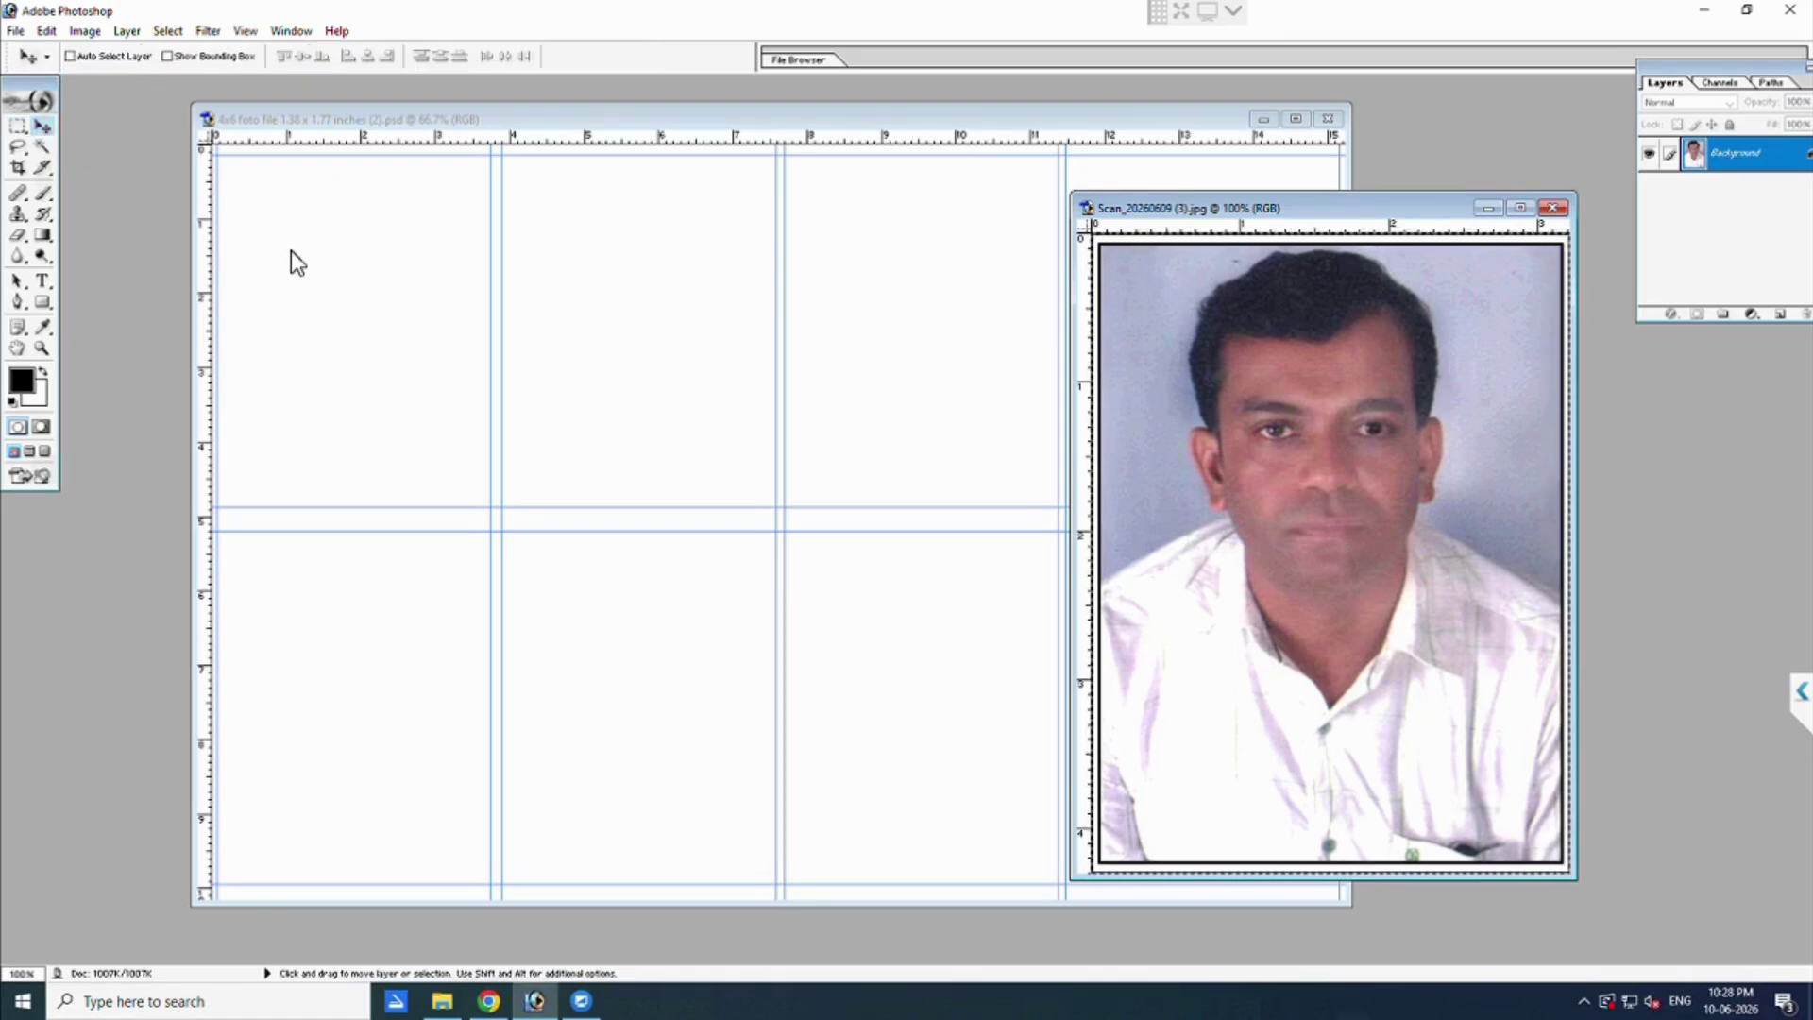
left_click_drag(1491, 498, 353, 293)
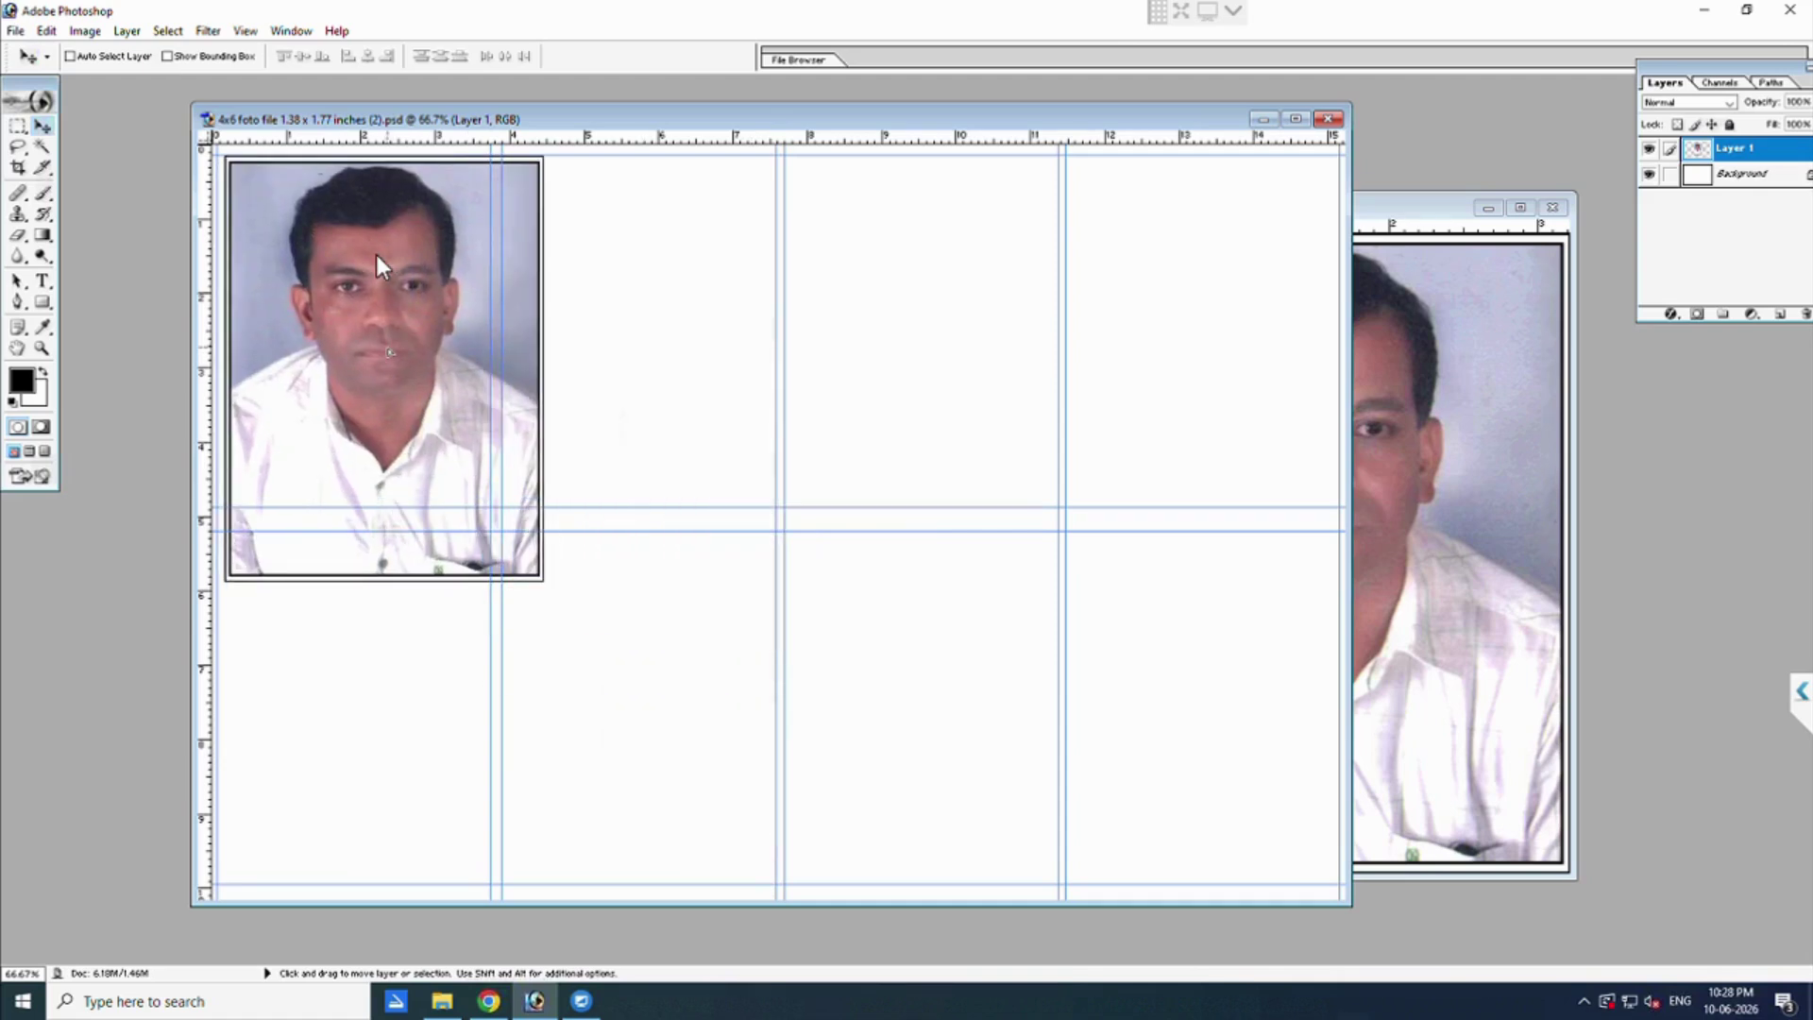
Maximize the 4x6 sheet and align the photo with the guides at the sheet's upper-left corner.
left_click_drag(376, 253, 1430, 362)
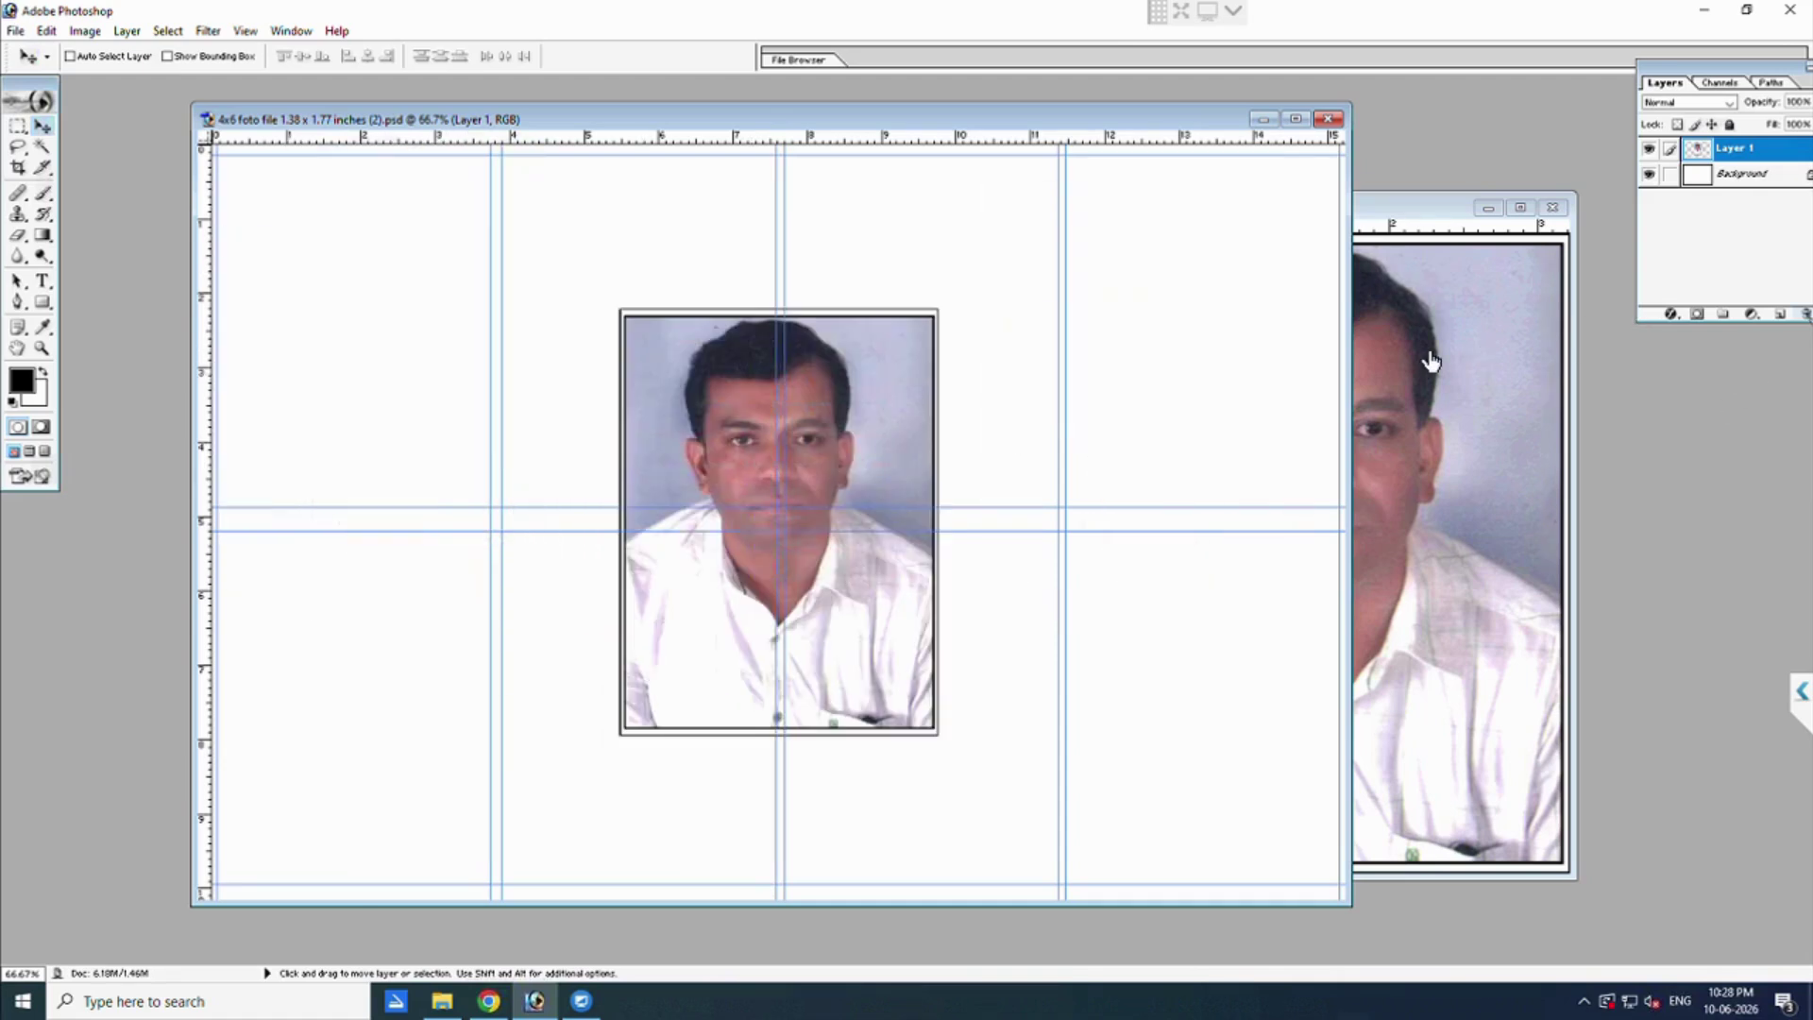
left_click(1295, 119)
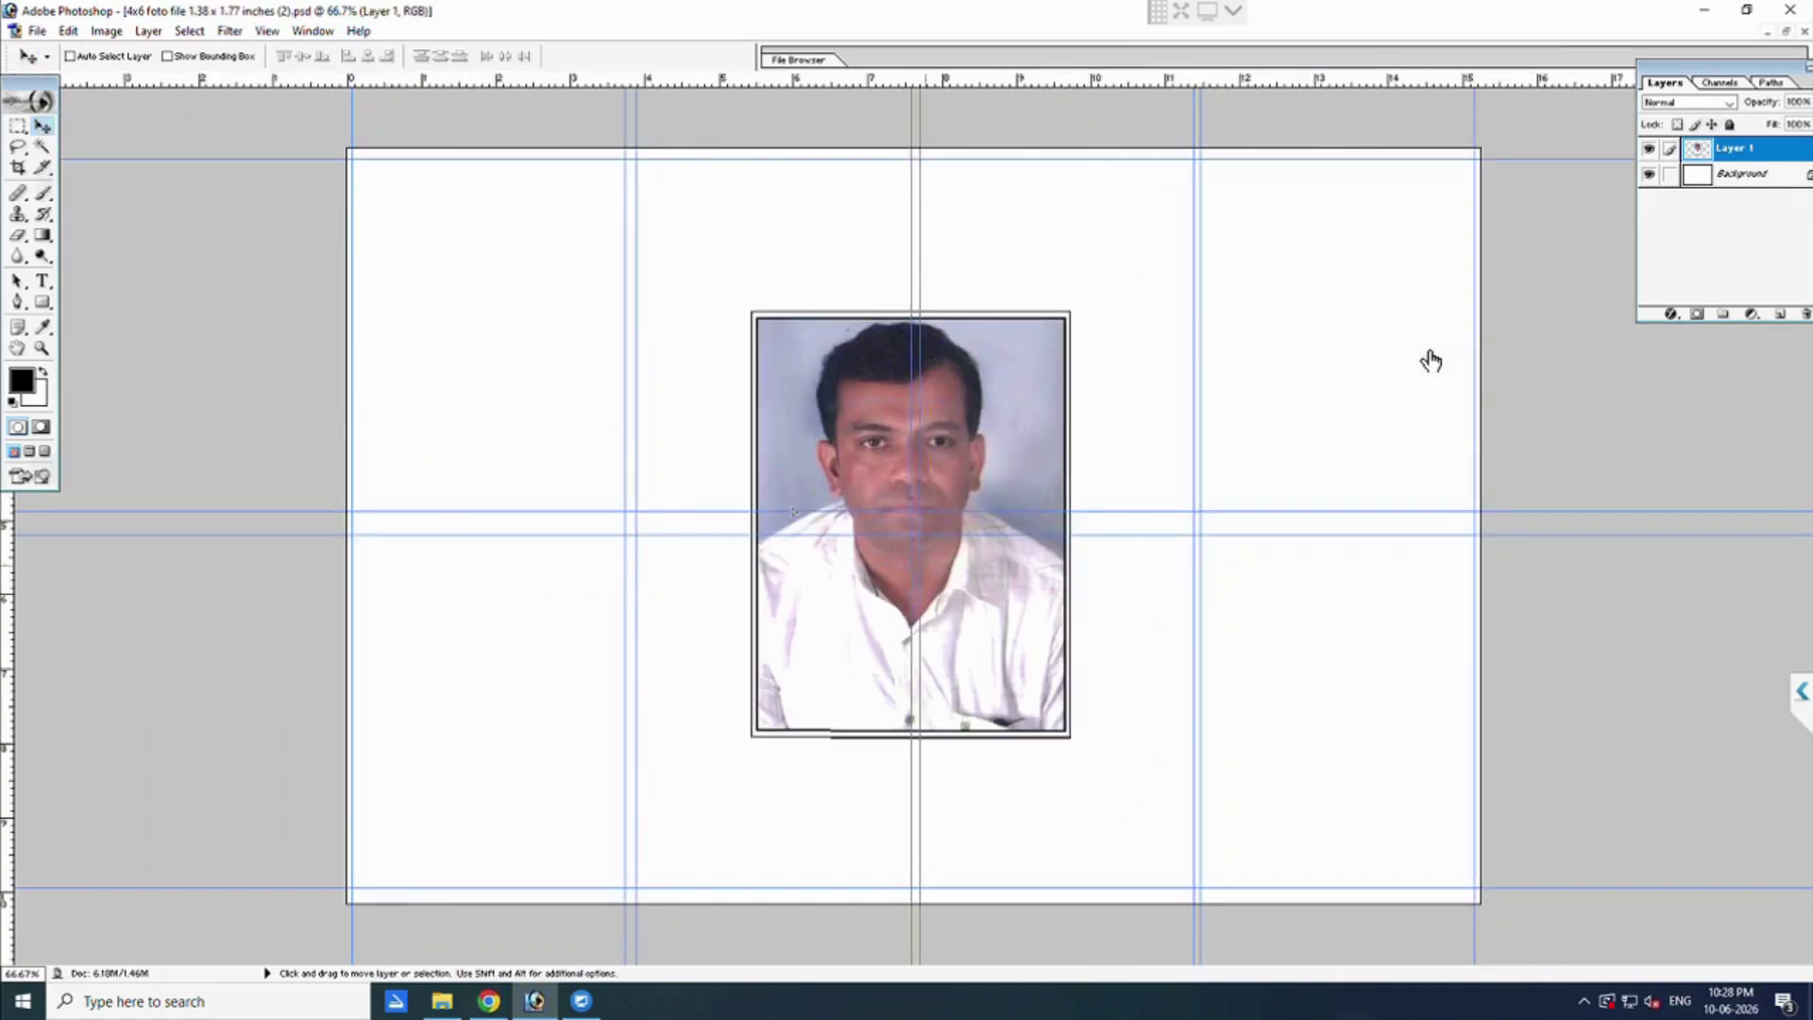
left_click_drag(883, 556, 534, 420)
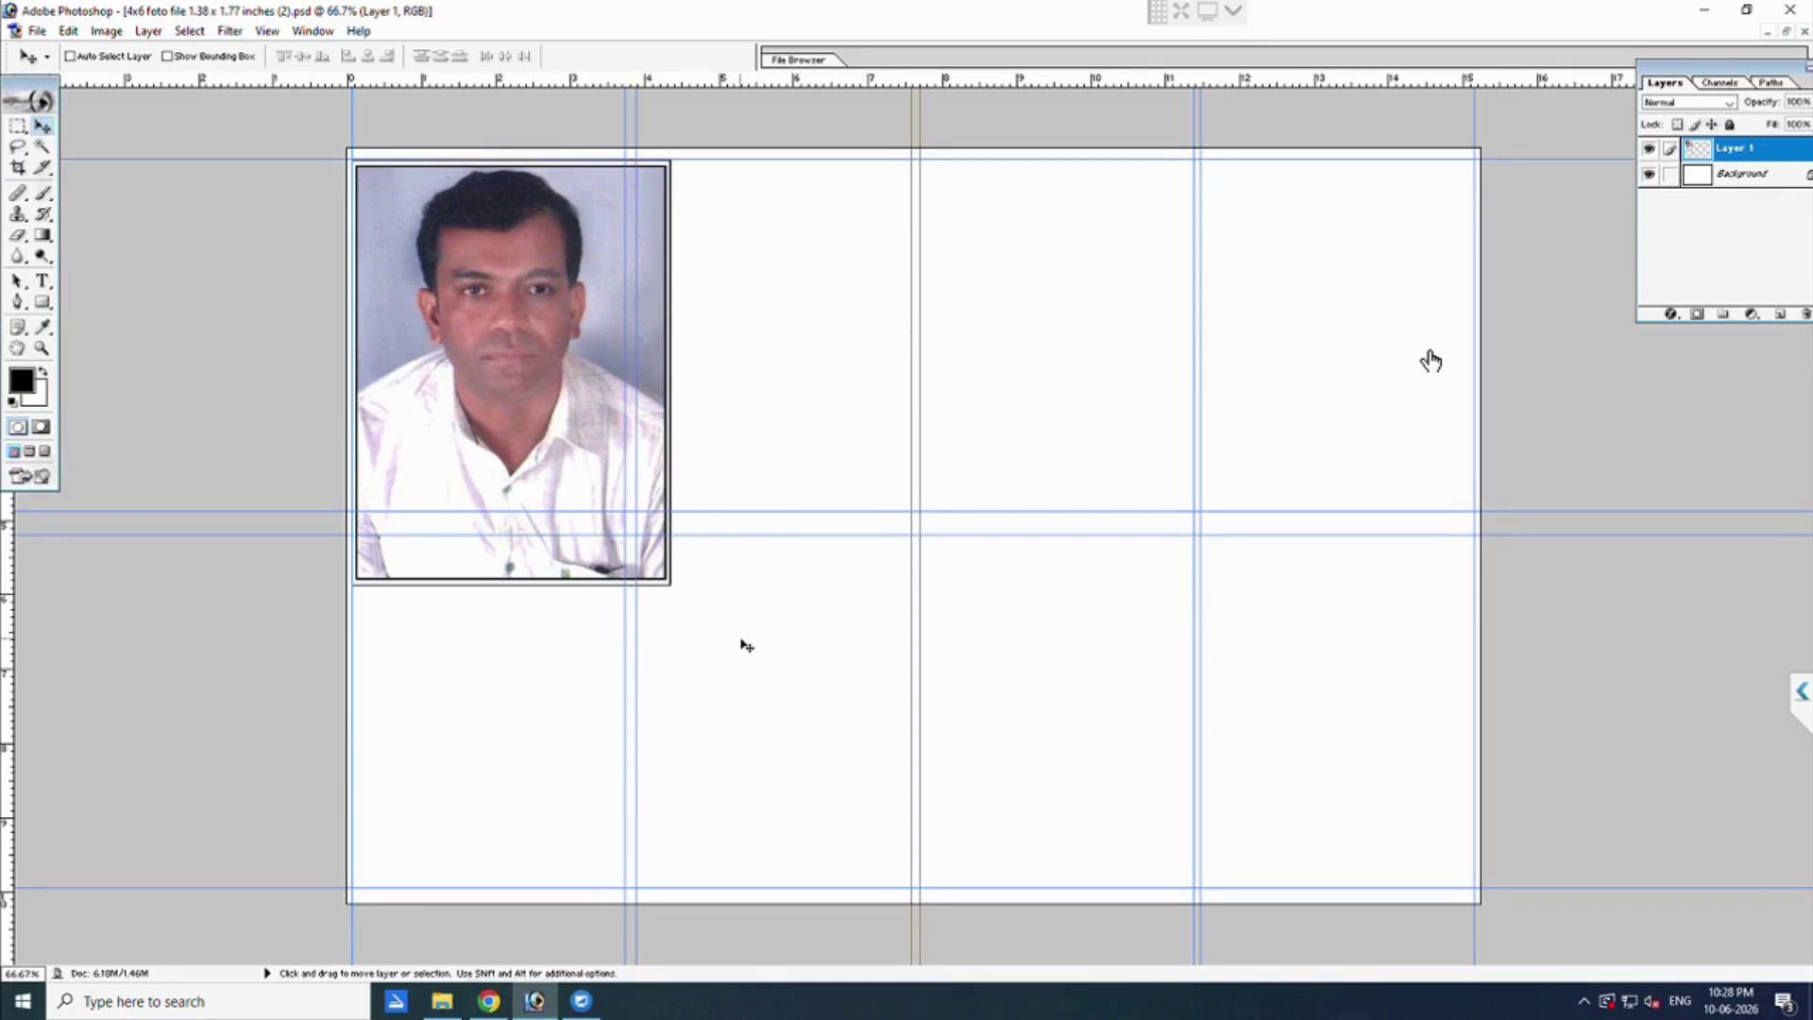
Scale the photo to 85.9% width and 82.4% height so it fits the sheet's first guide cell.
key("ctrl+t")
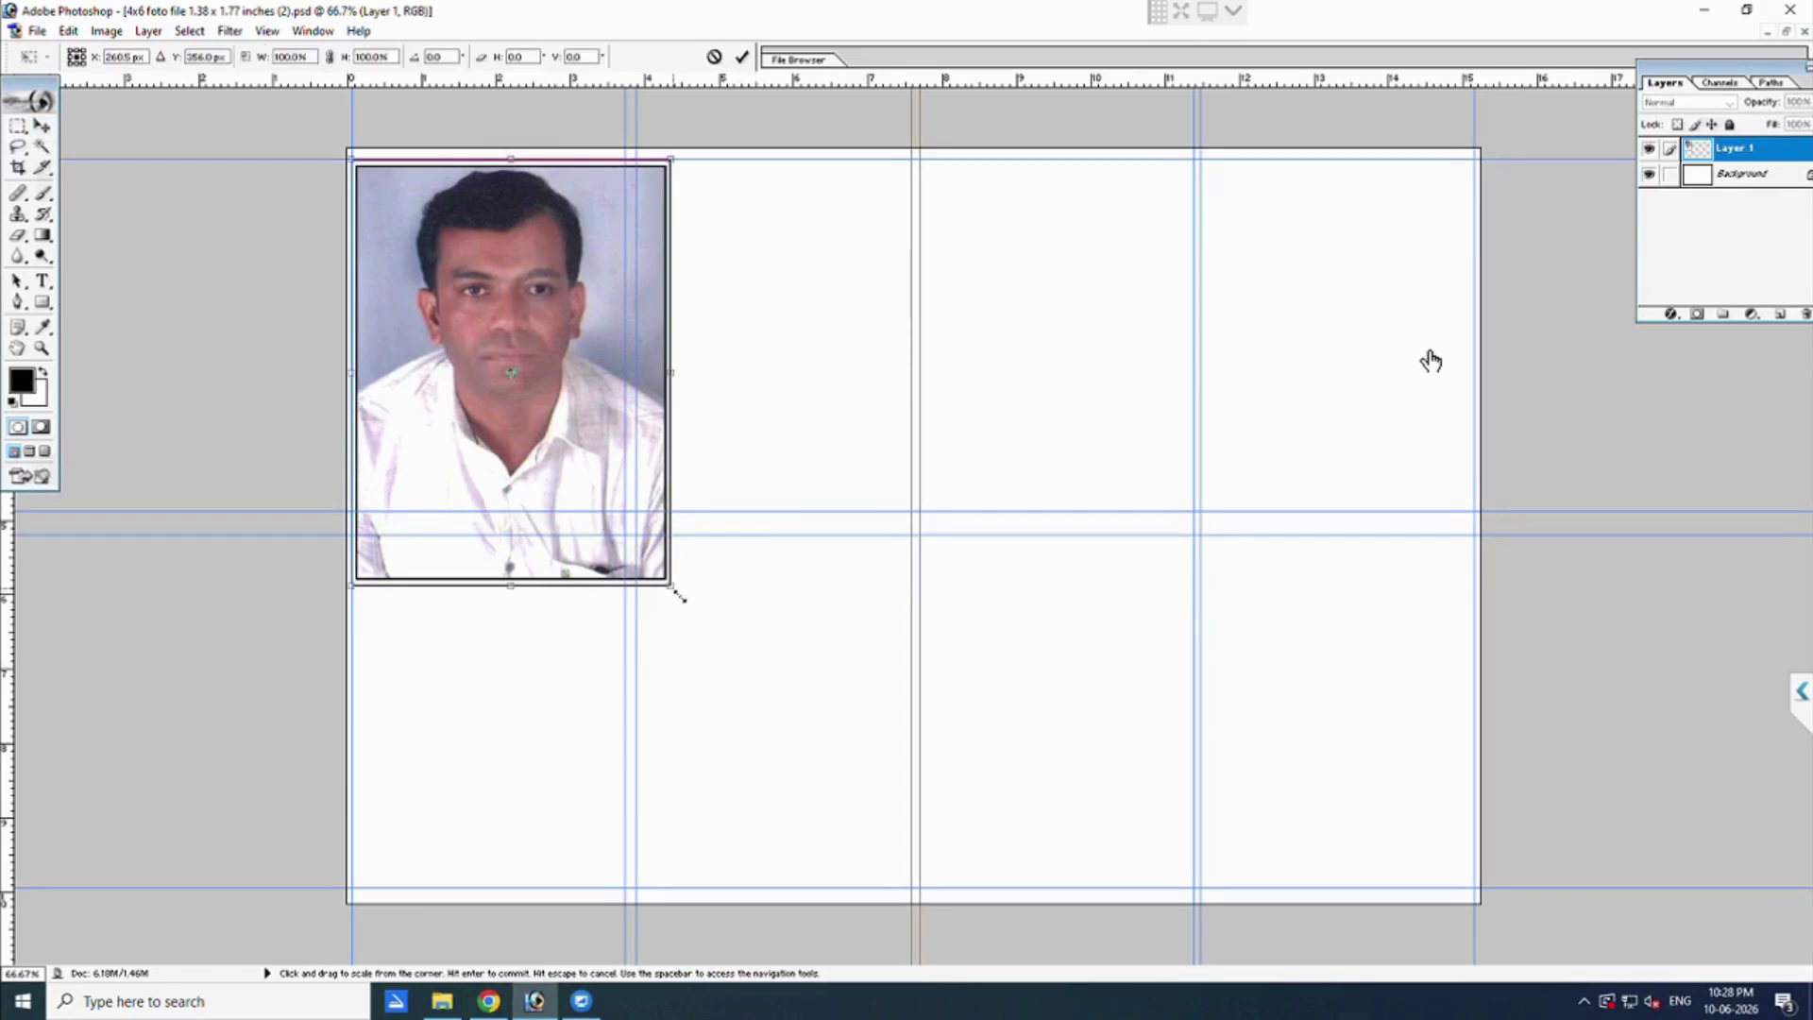
left_click_drag(672, 586, 641, 535)
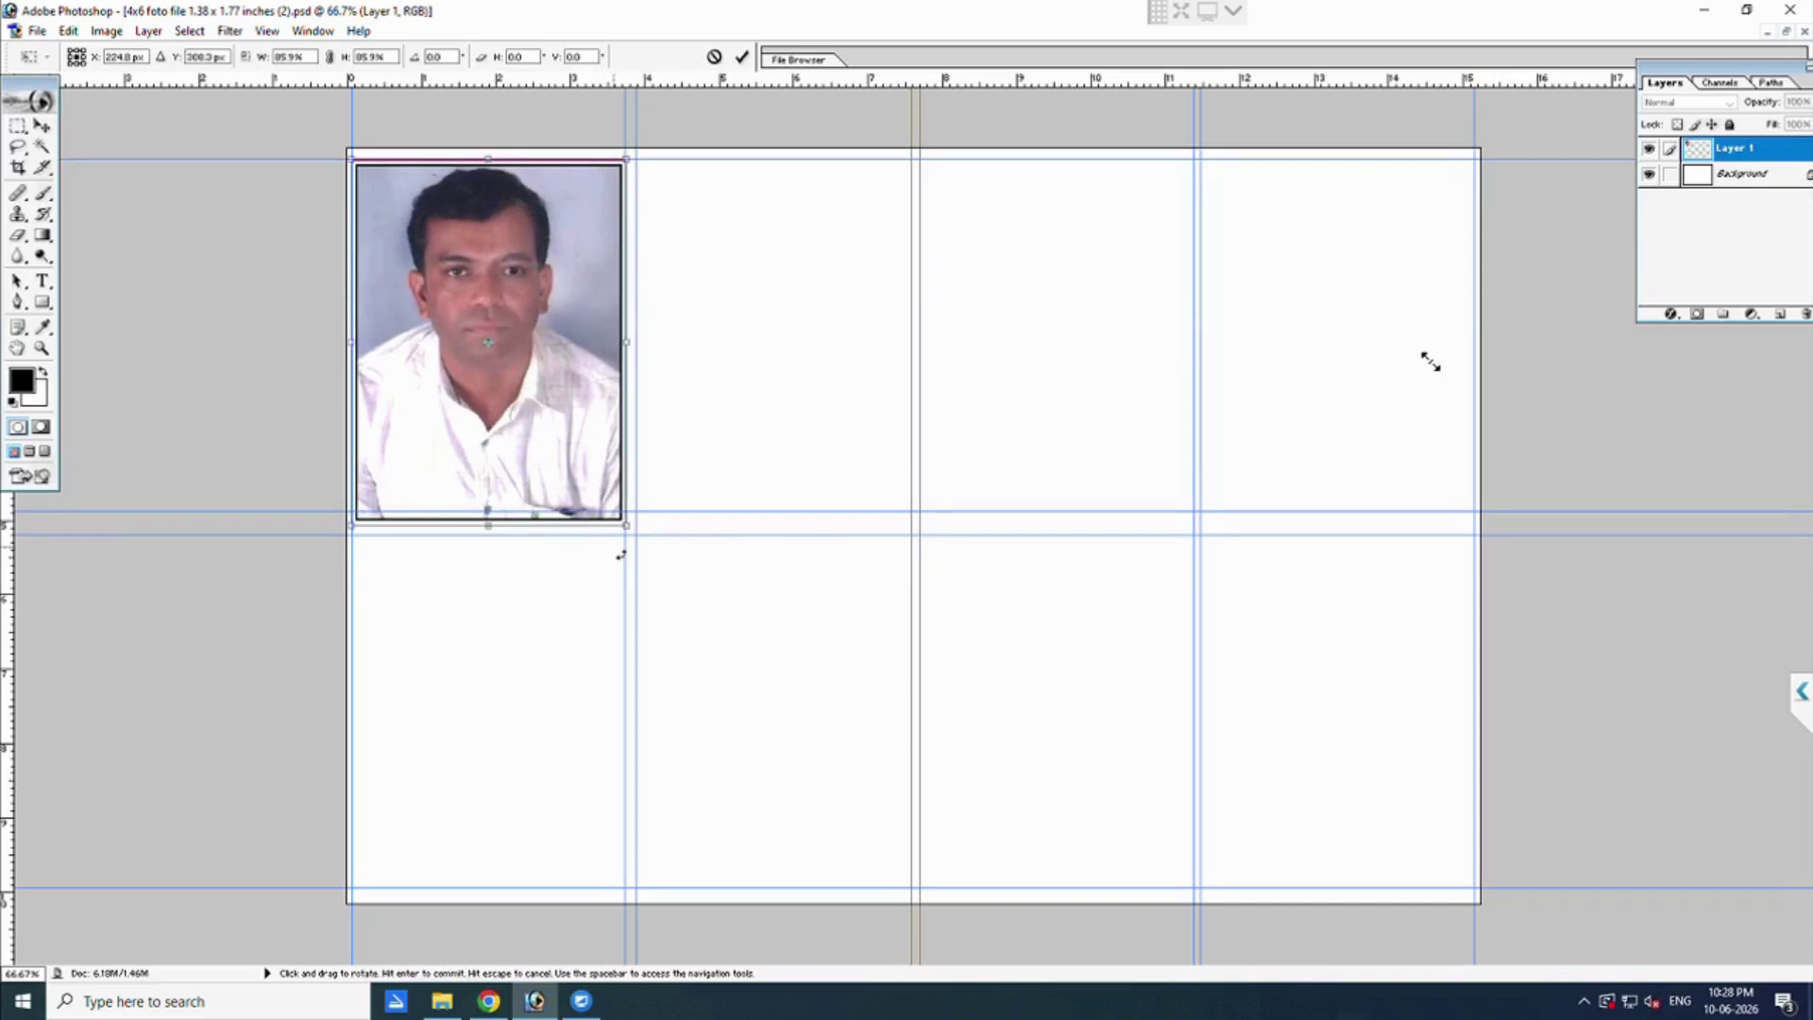
key("ctrl+plus")
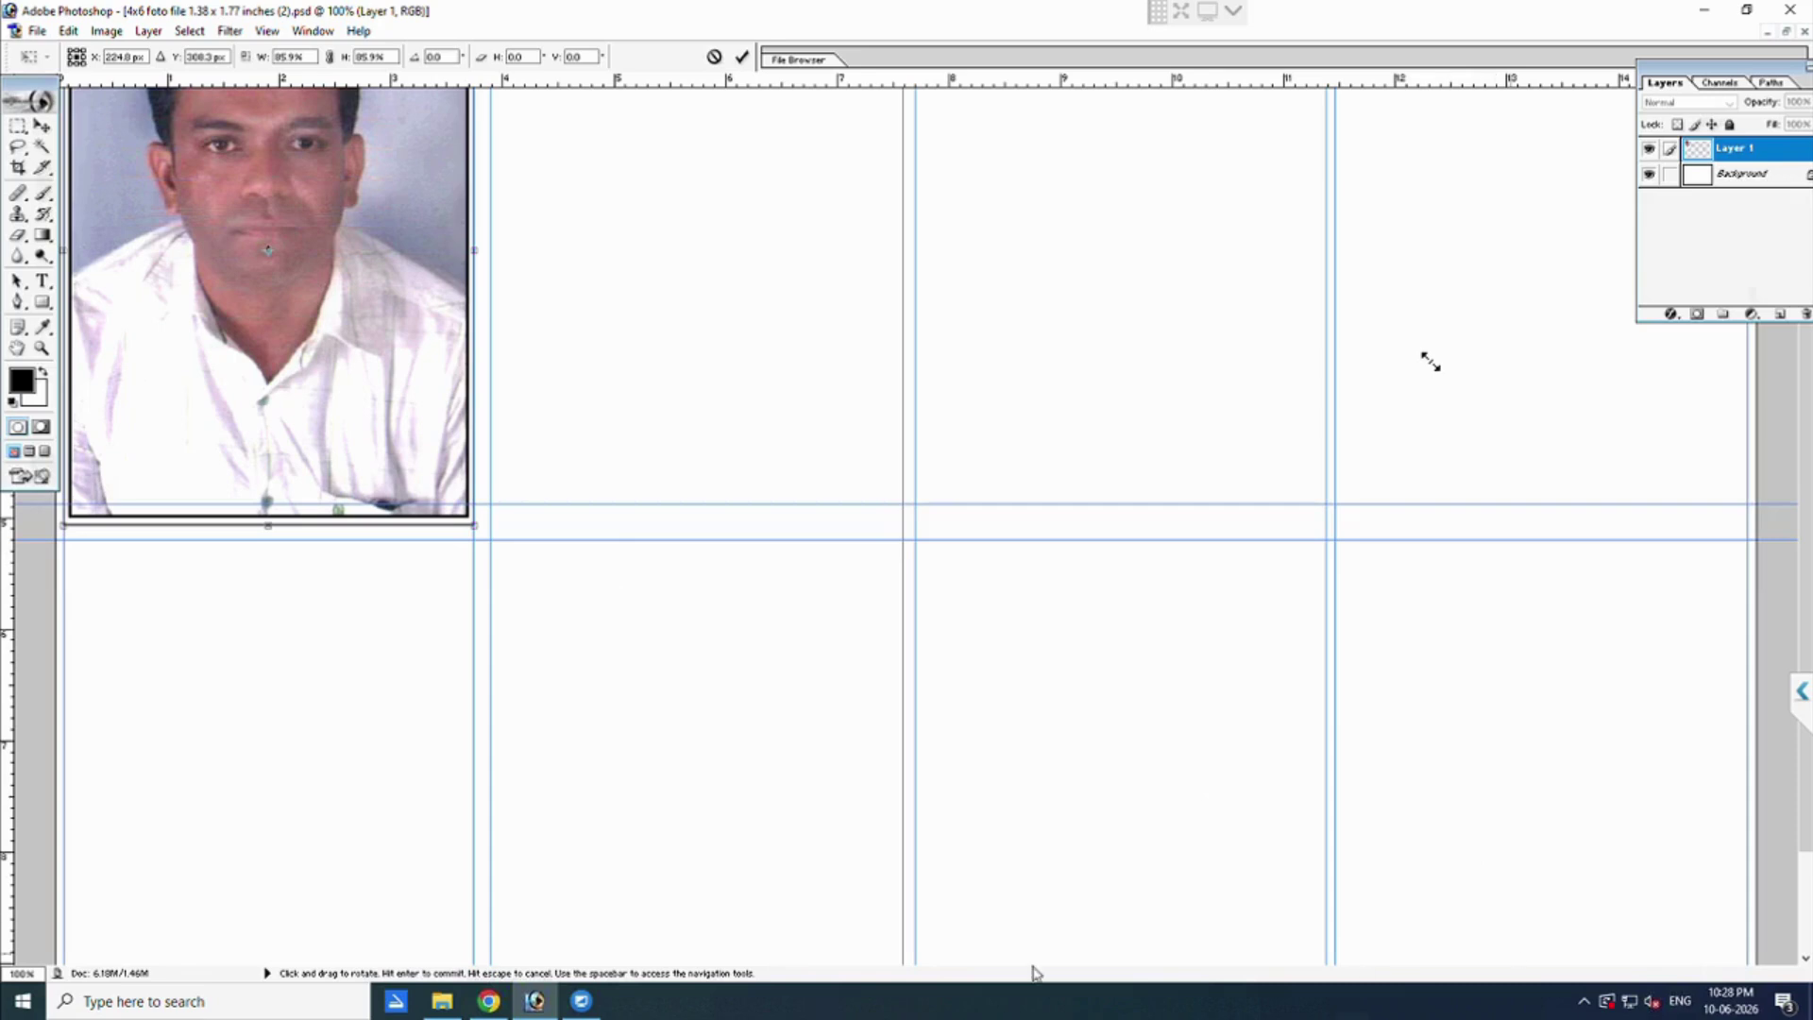
scroll(607, 586, "up", 2)
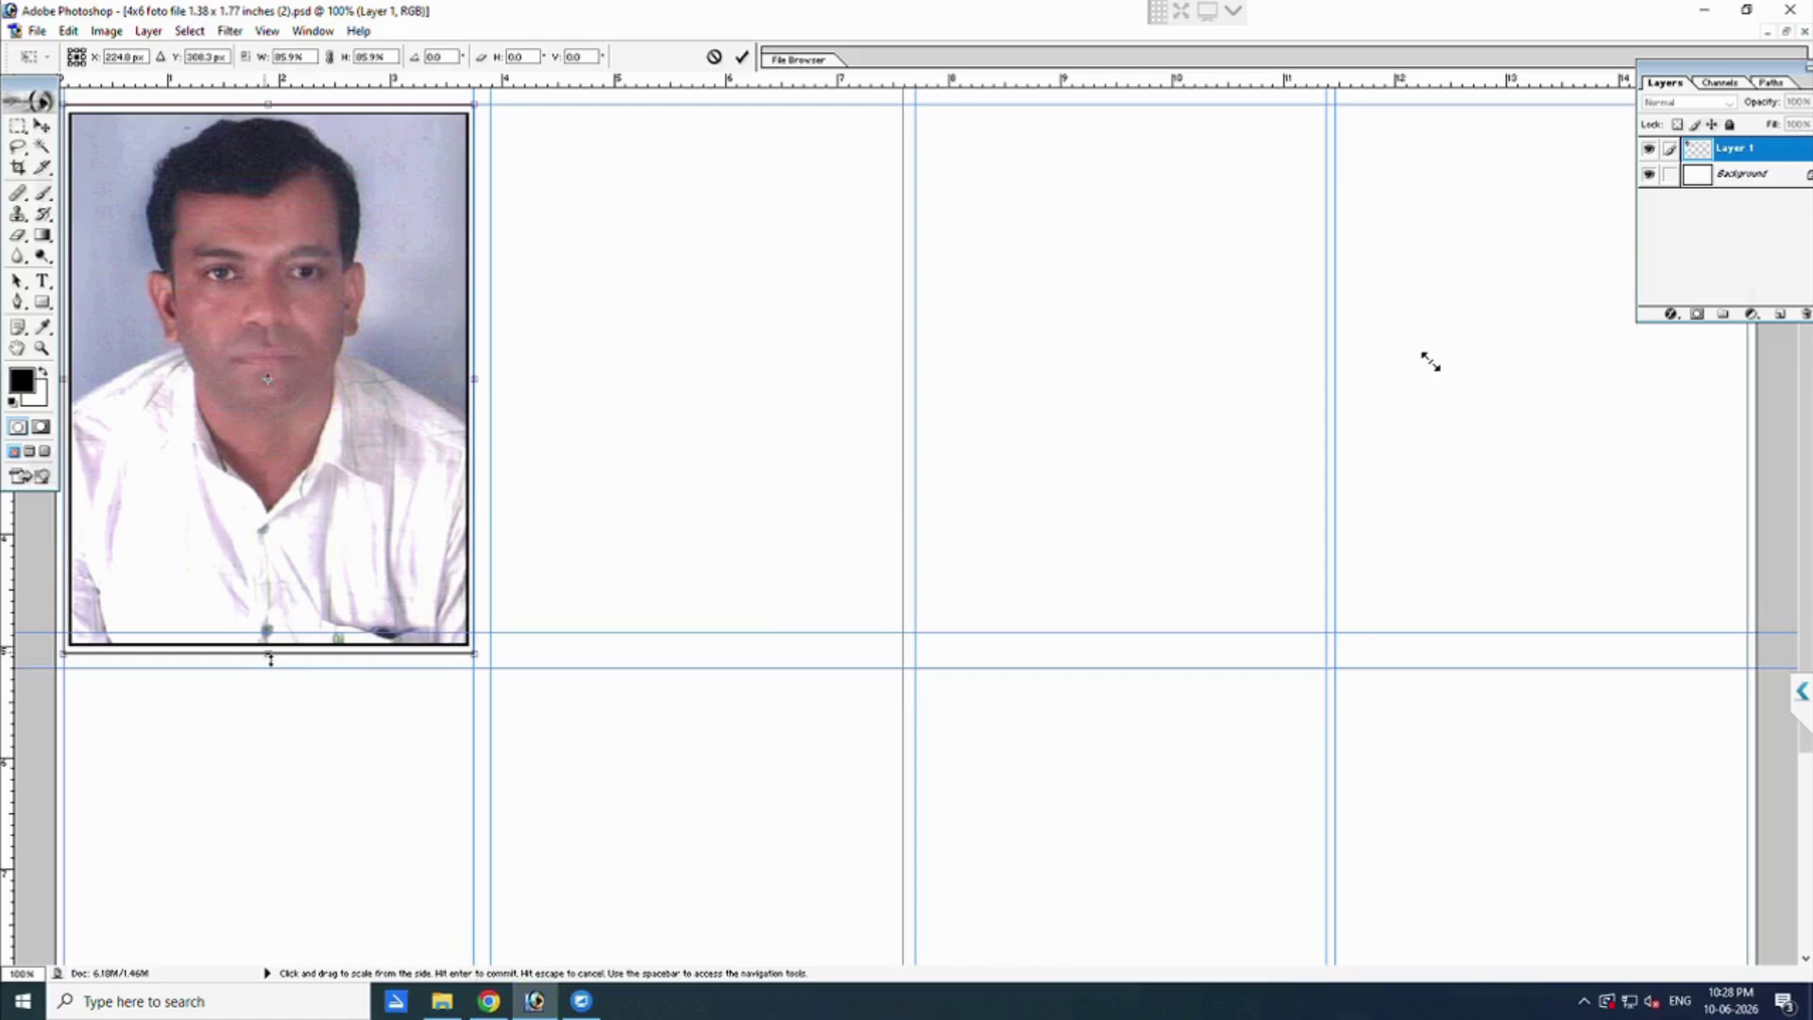
left_click_drag(276, 655, 282, 642)
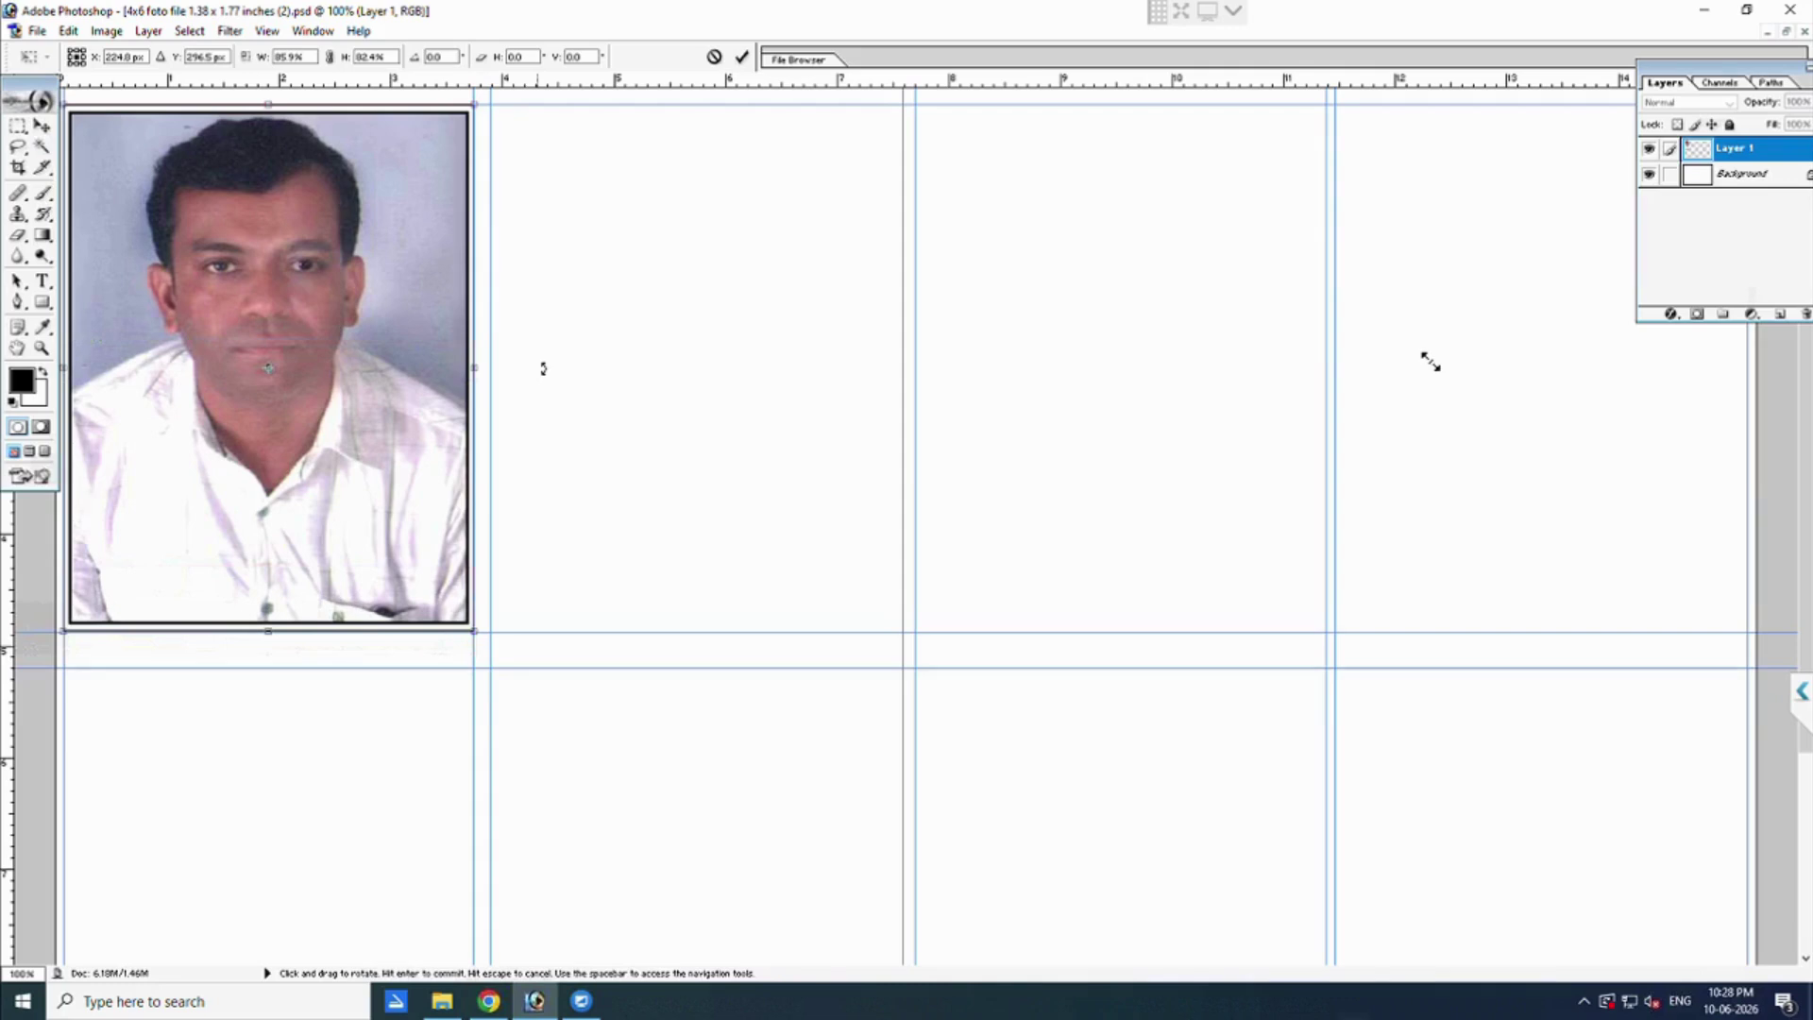
key("shift+Right")
key("shift+Down")
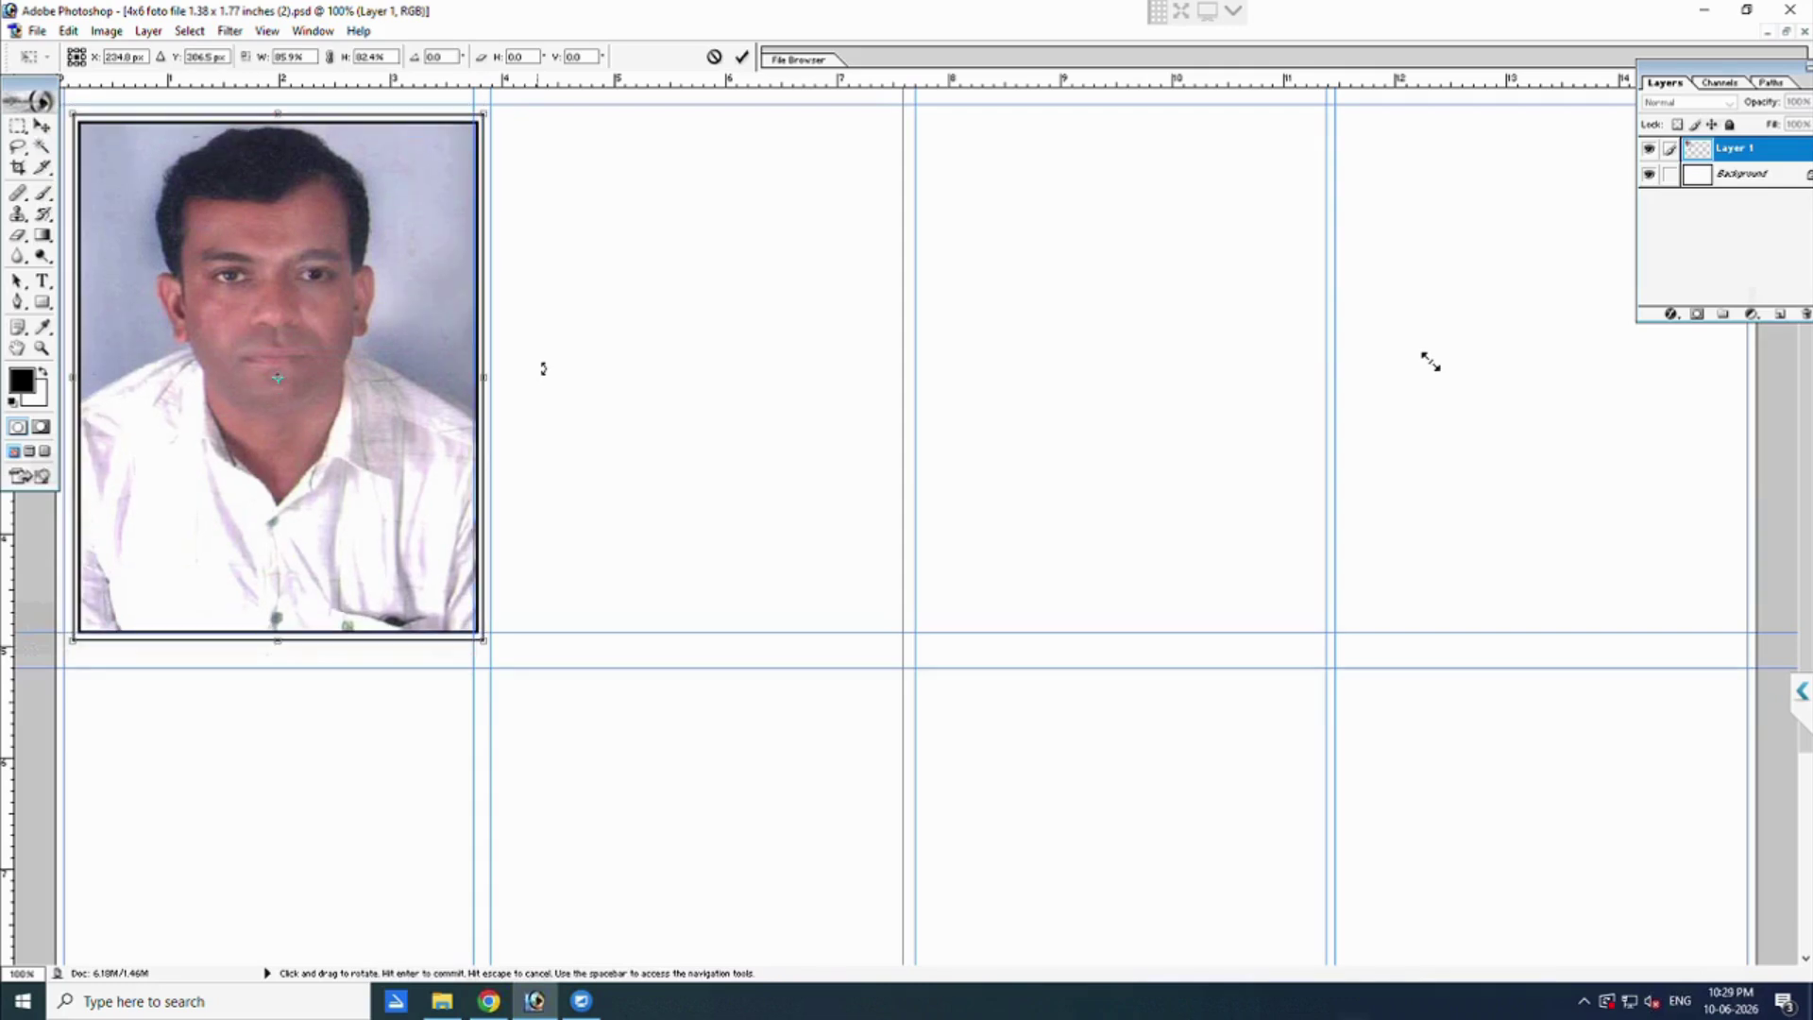
key("shift+Up")
key("shift+Left")
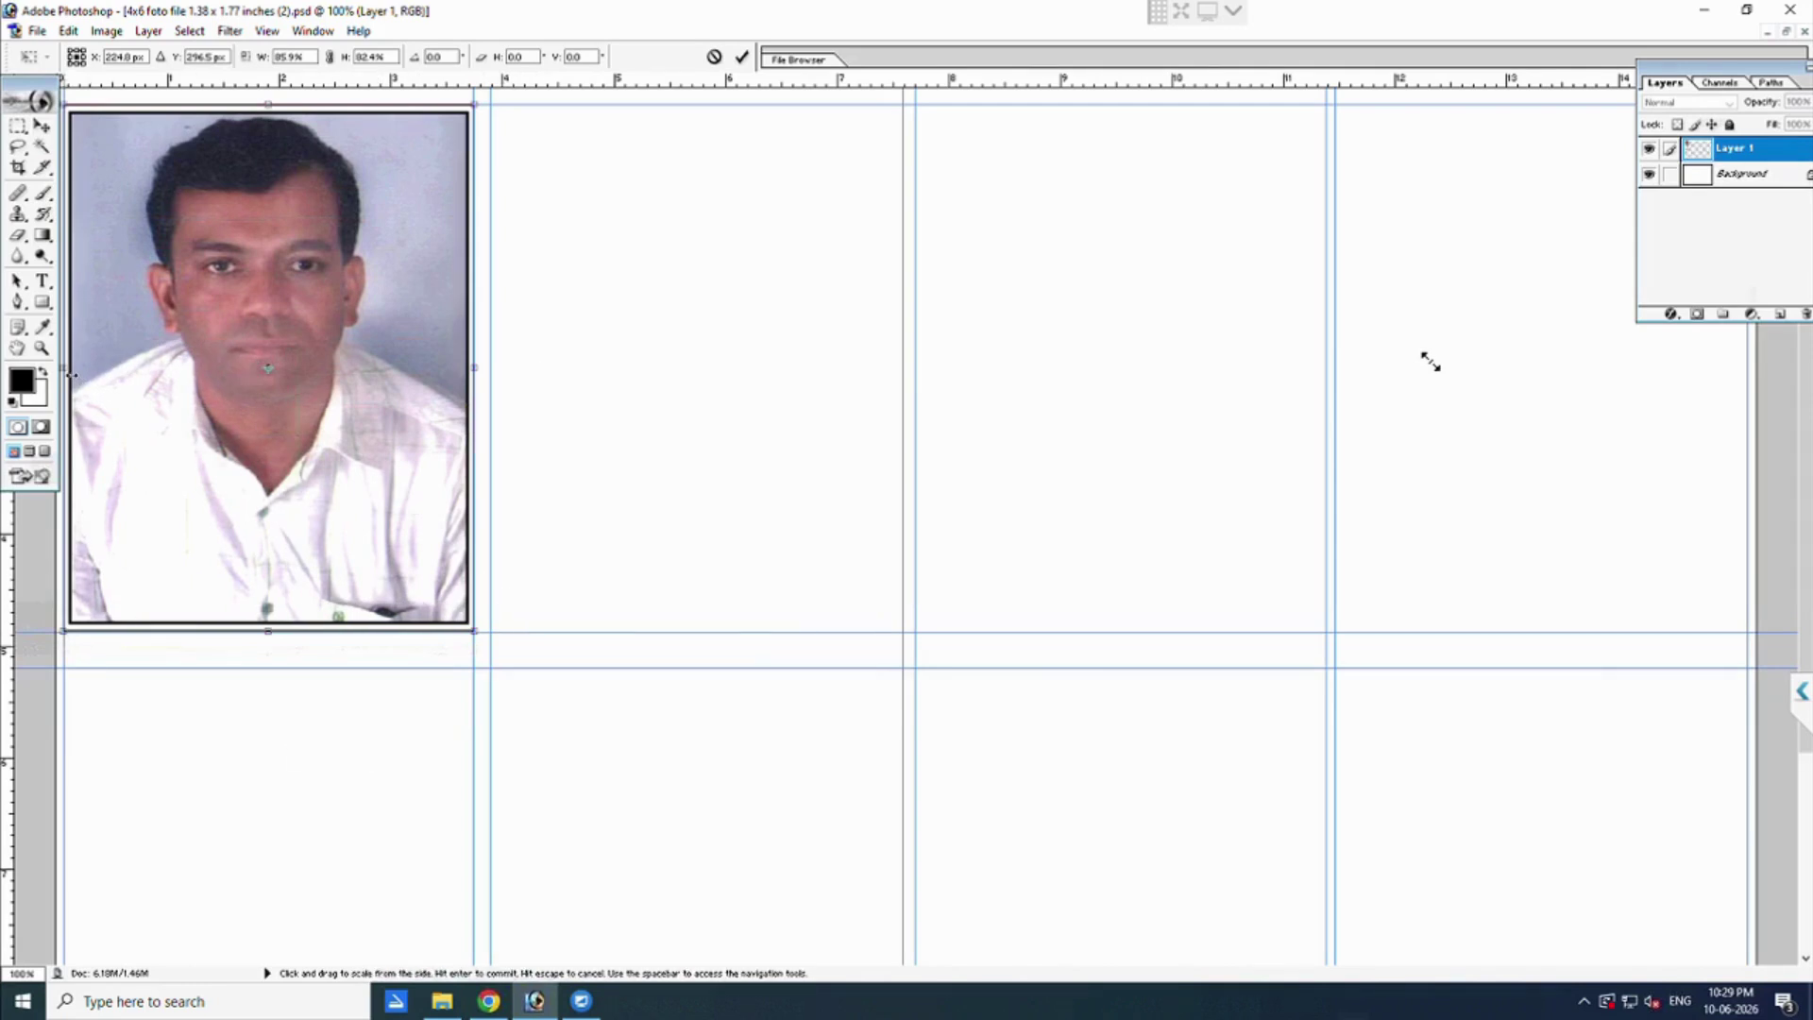
Move the toolbox clear of the photo in the sheet's first cell and apply the photo's scaling.
left_click_drag(26, 92, 623, 144)
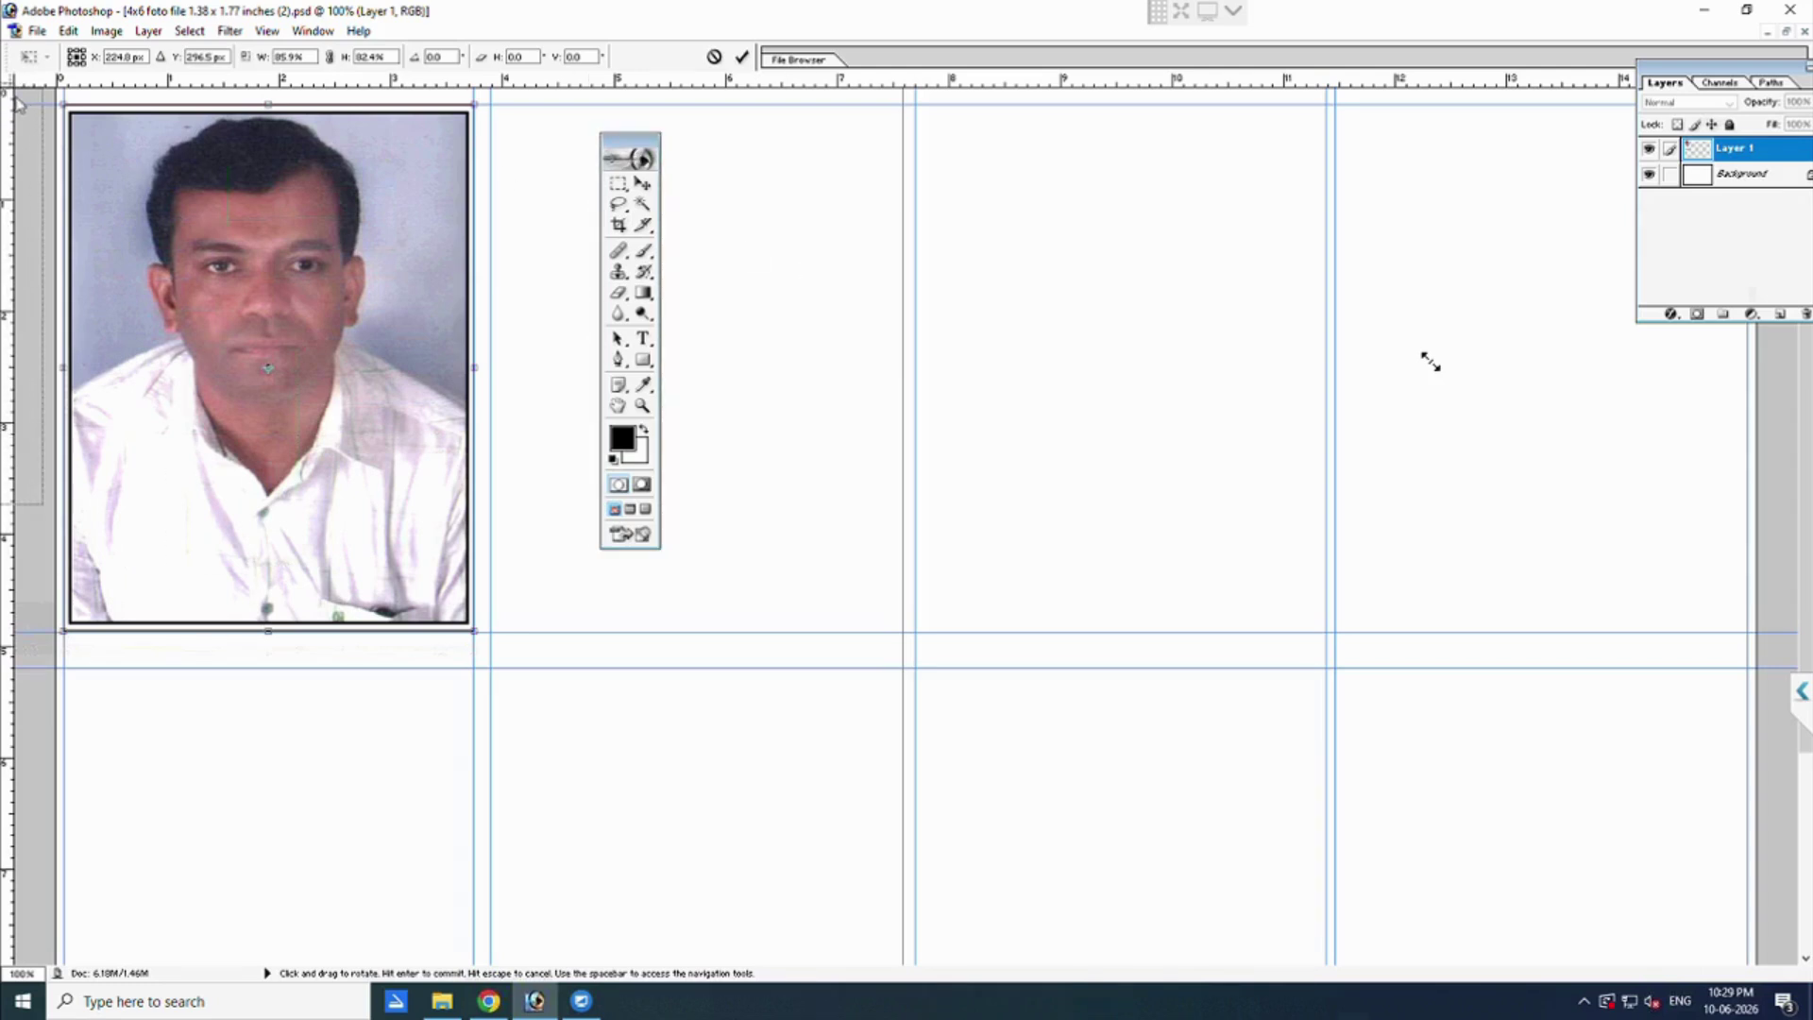
left_click_drag(26, 109, 17, 106)
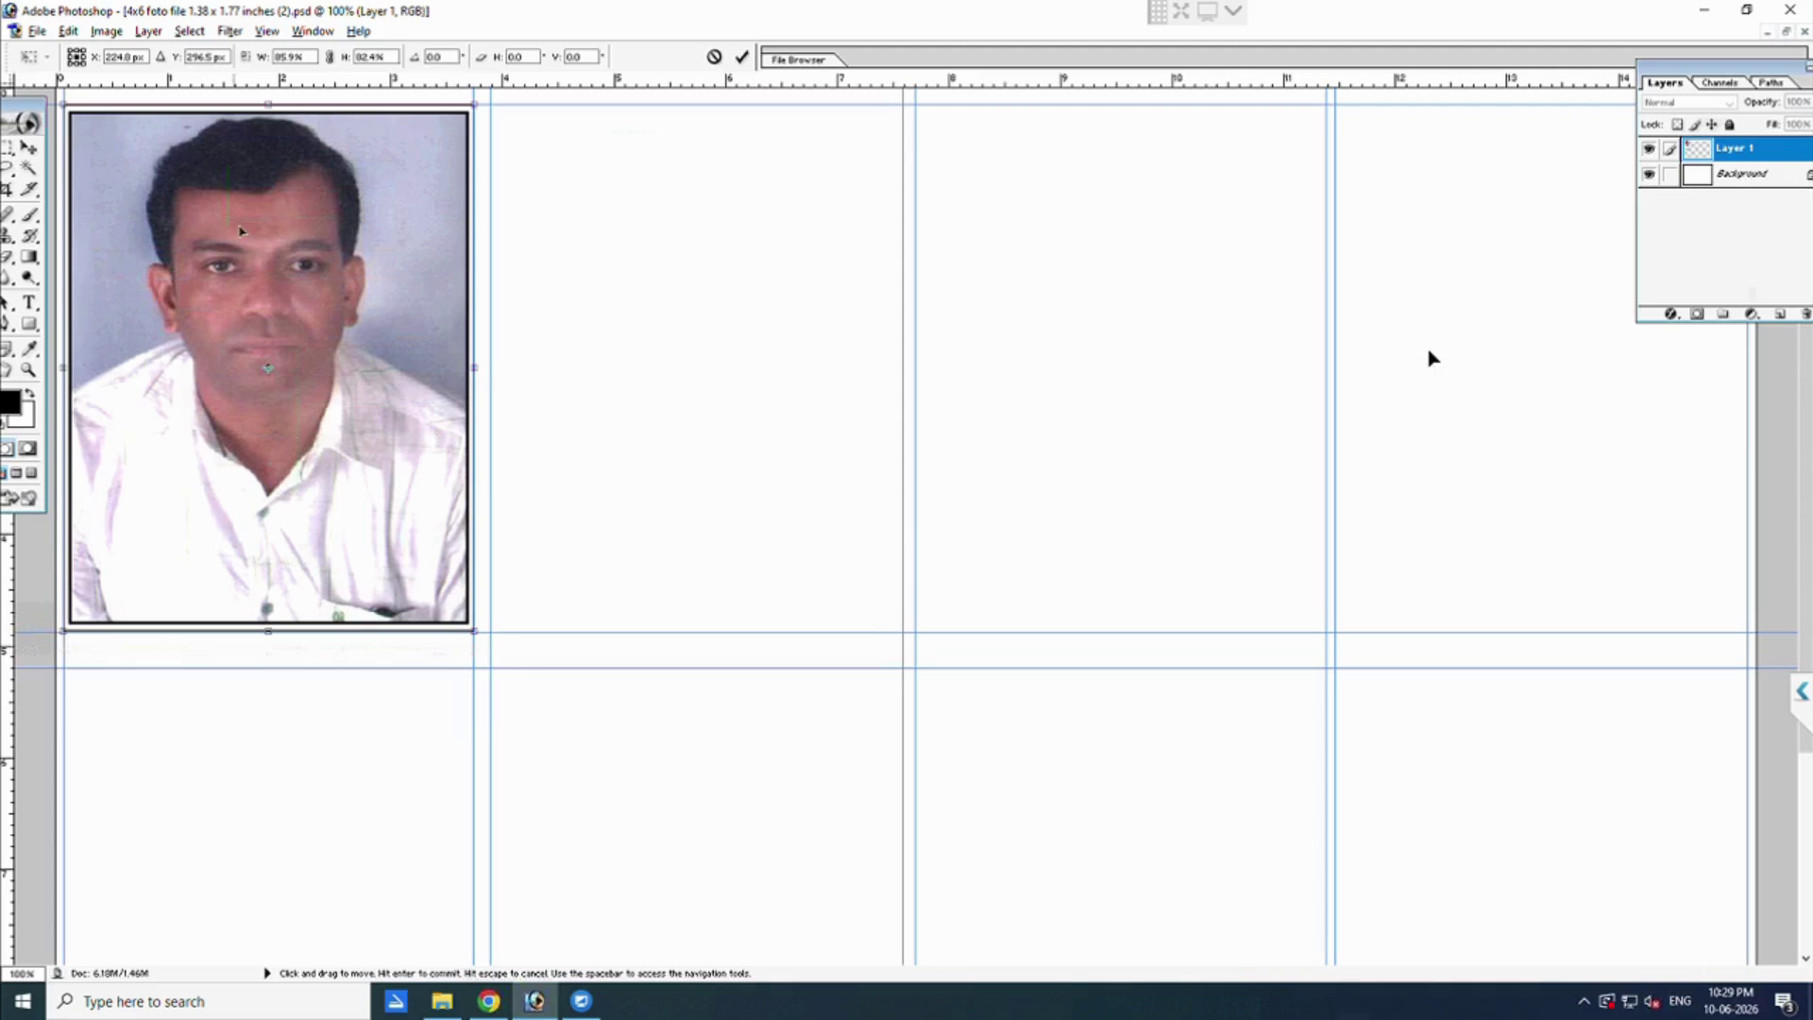
left_click_drag(240, 231, 194, 198)
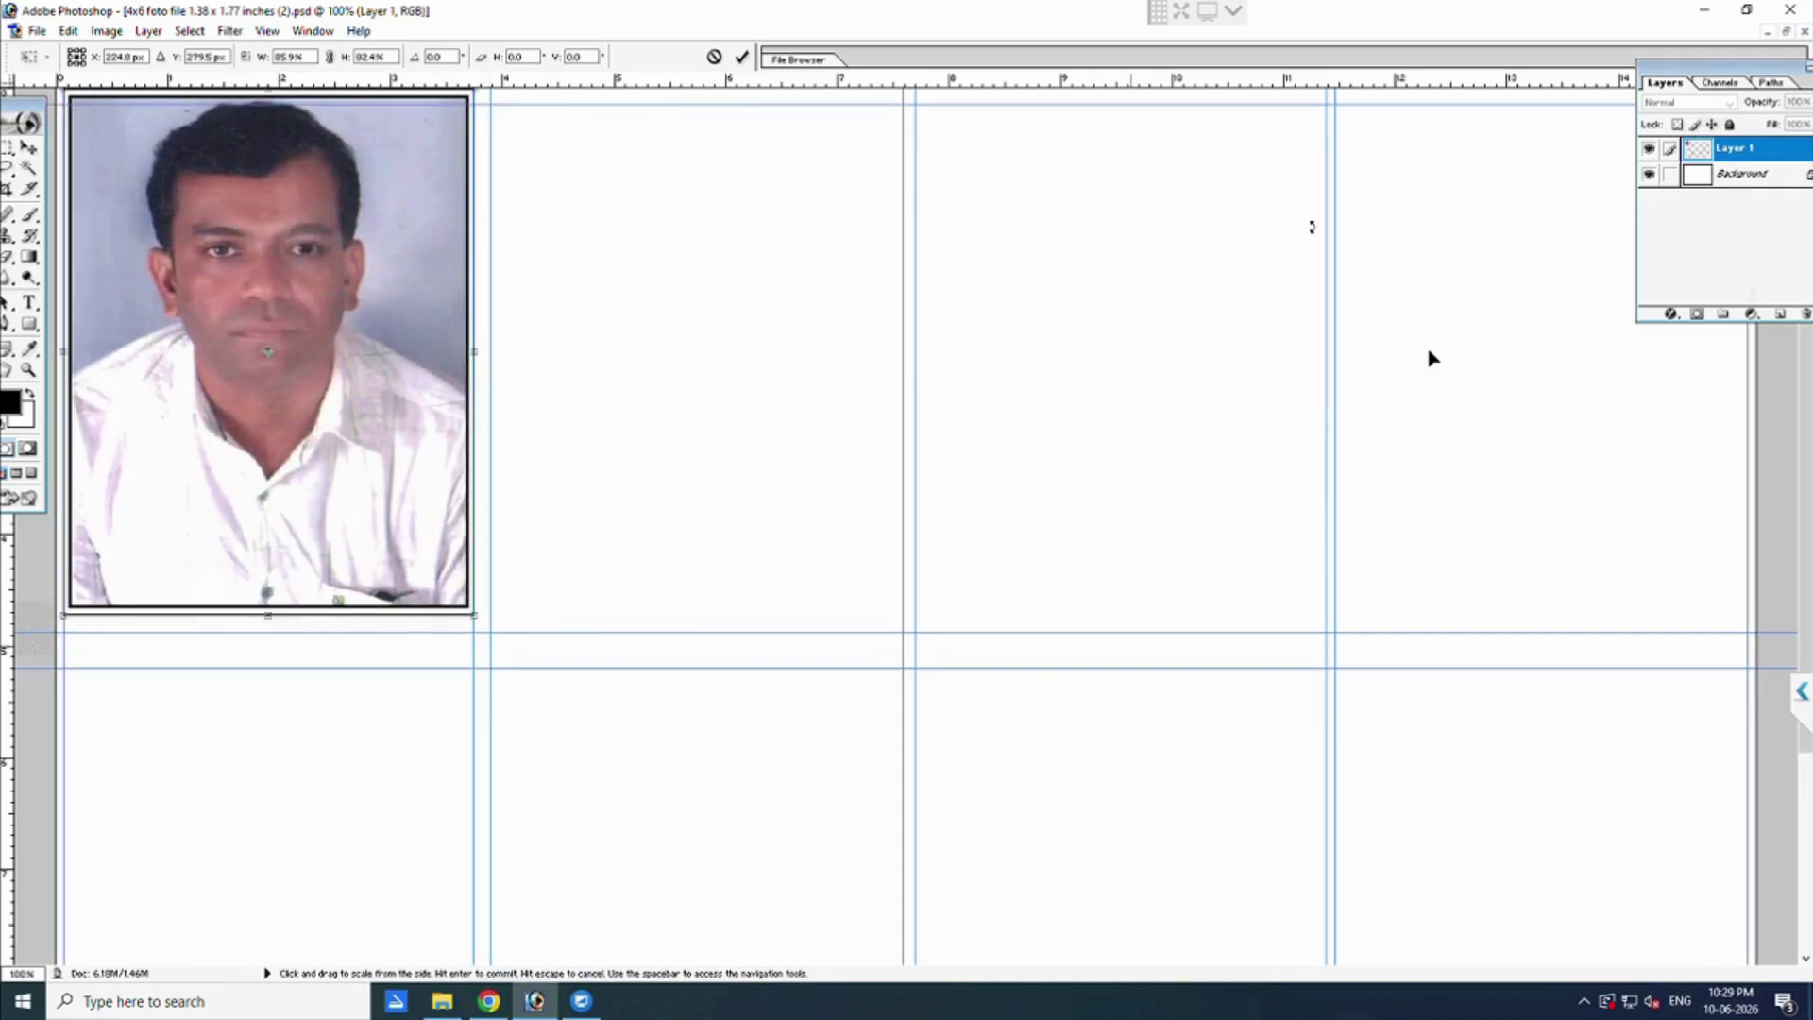
key("ctrl+z")
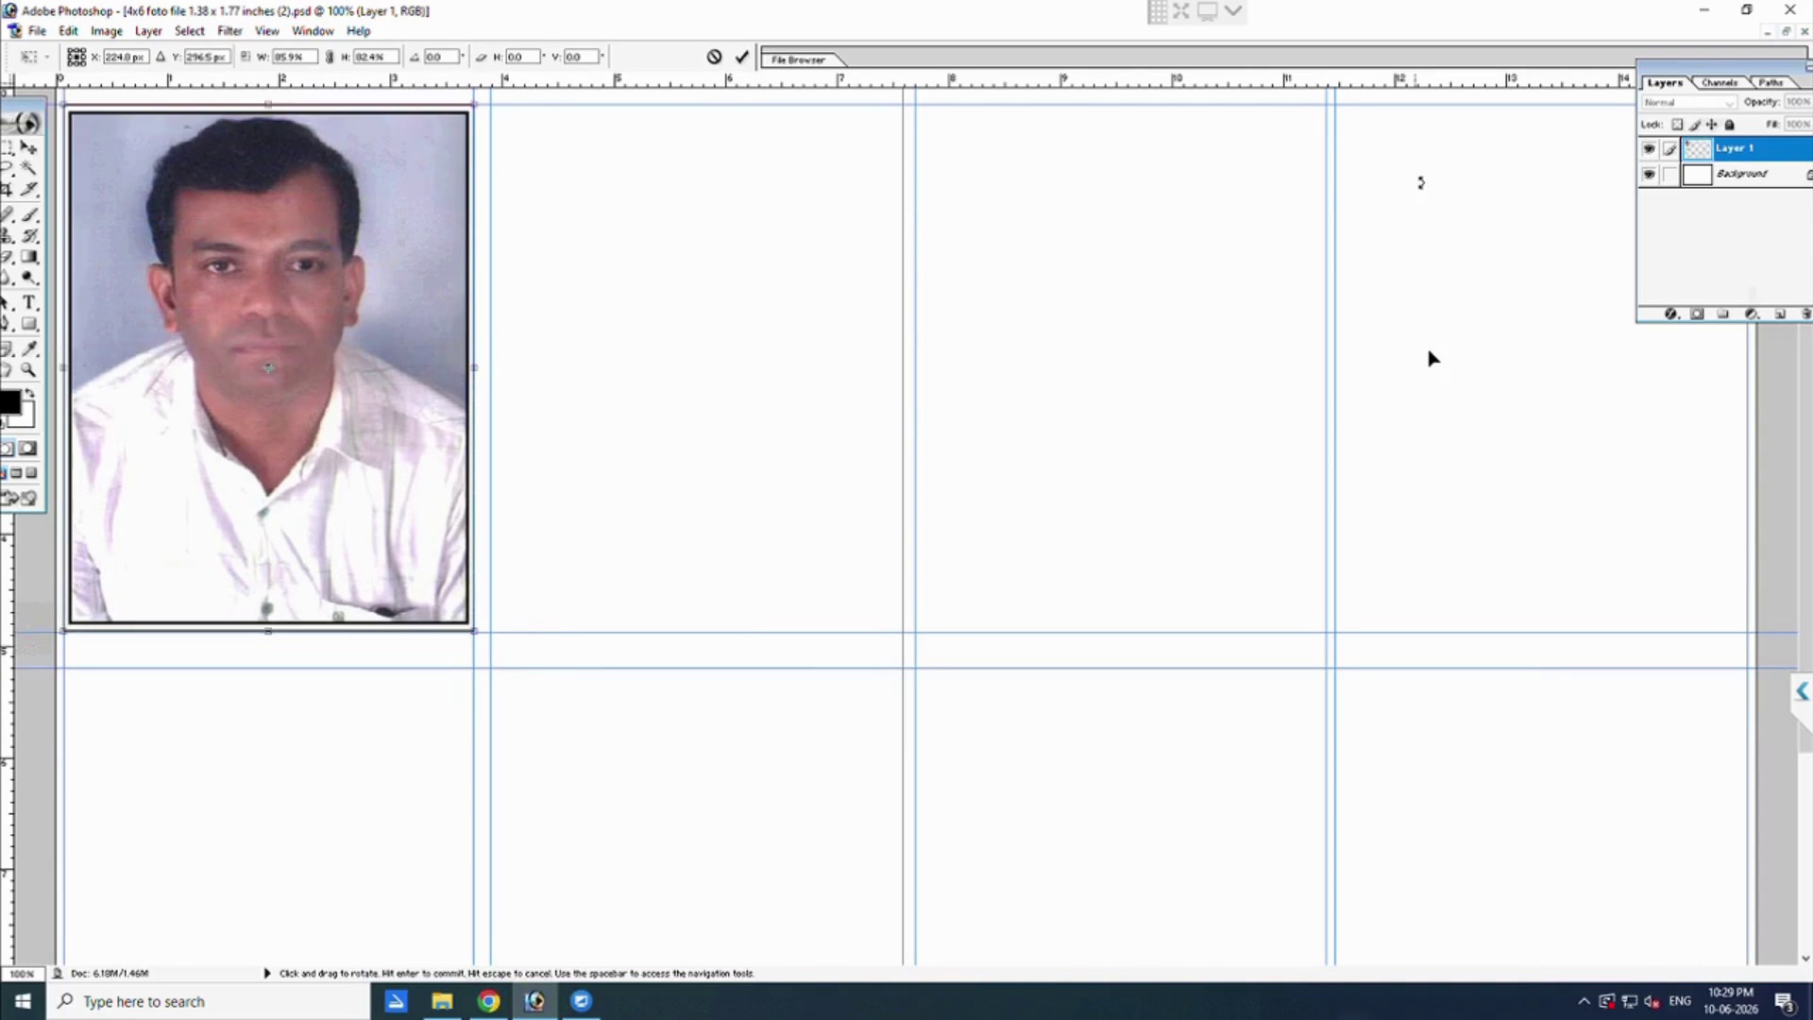
key("Return")
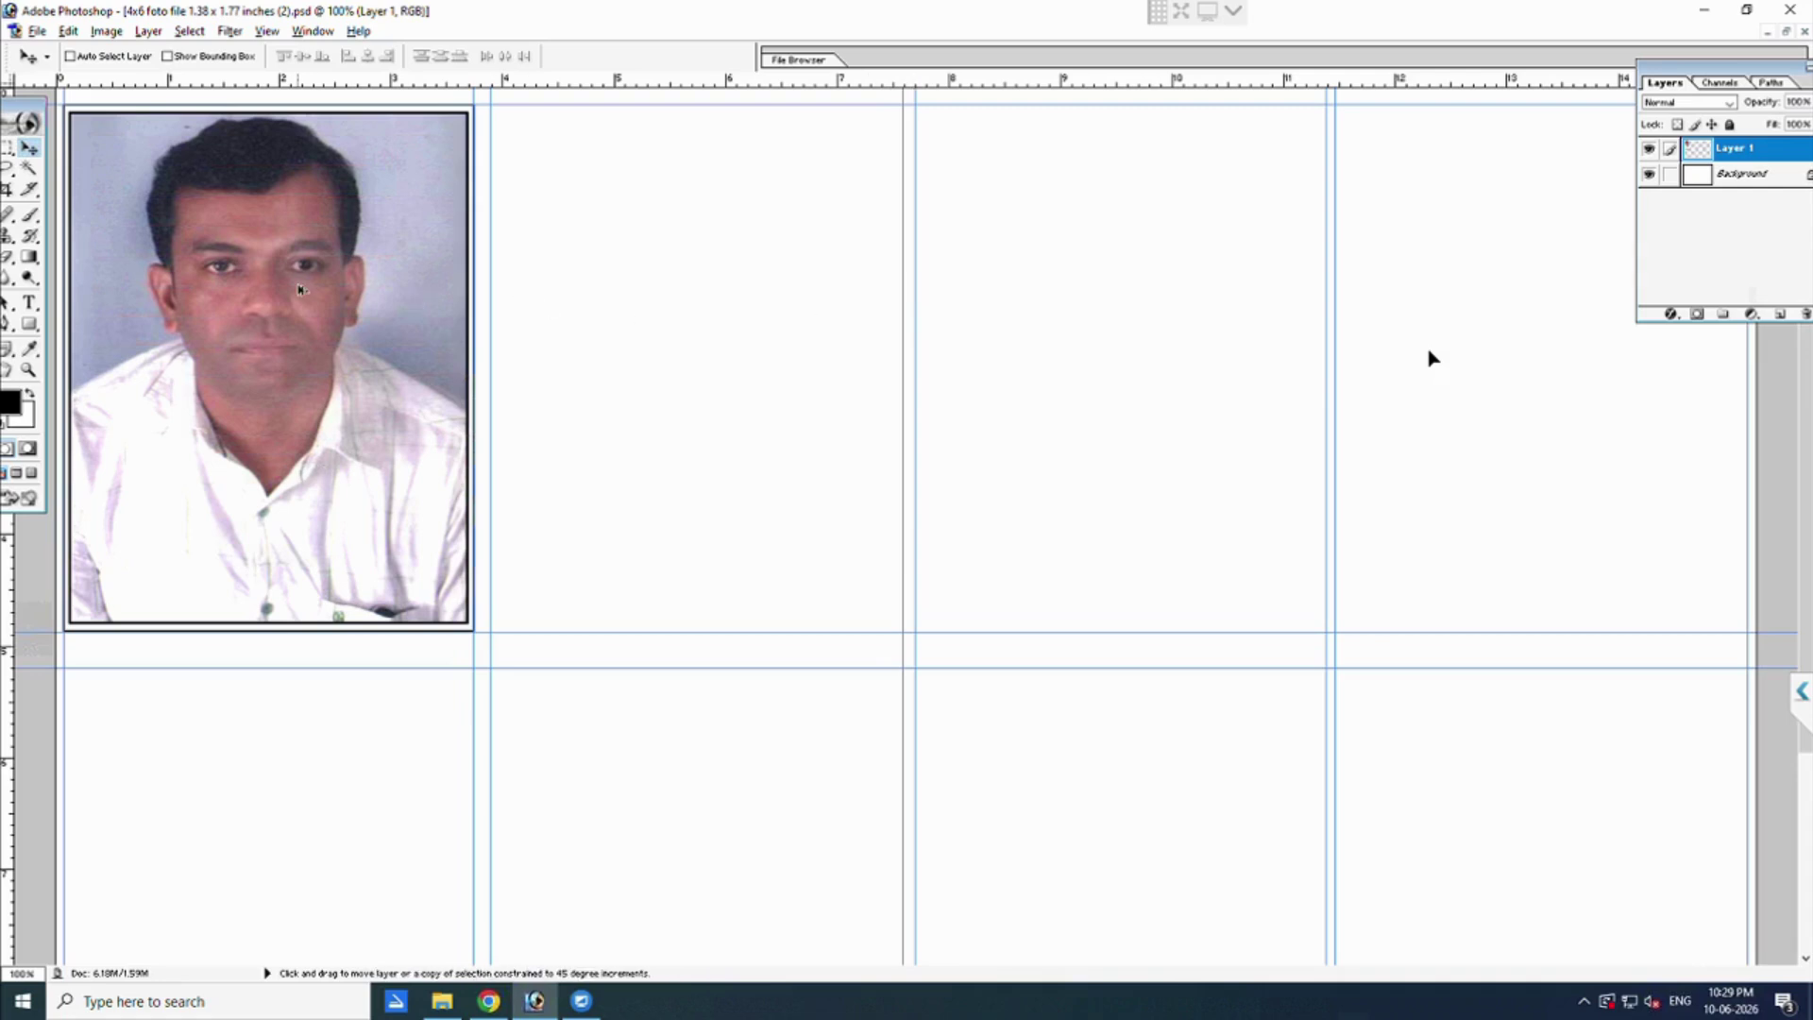
Duplicate the photo into the other three cells of the sheet's upper row, aligning each copy with the guides.
left_click_drag(297, 290, 1478, 456)
left_click_drag(1429, 357, 1435, 359)
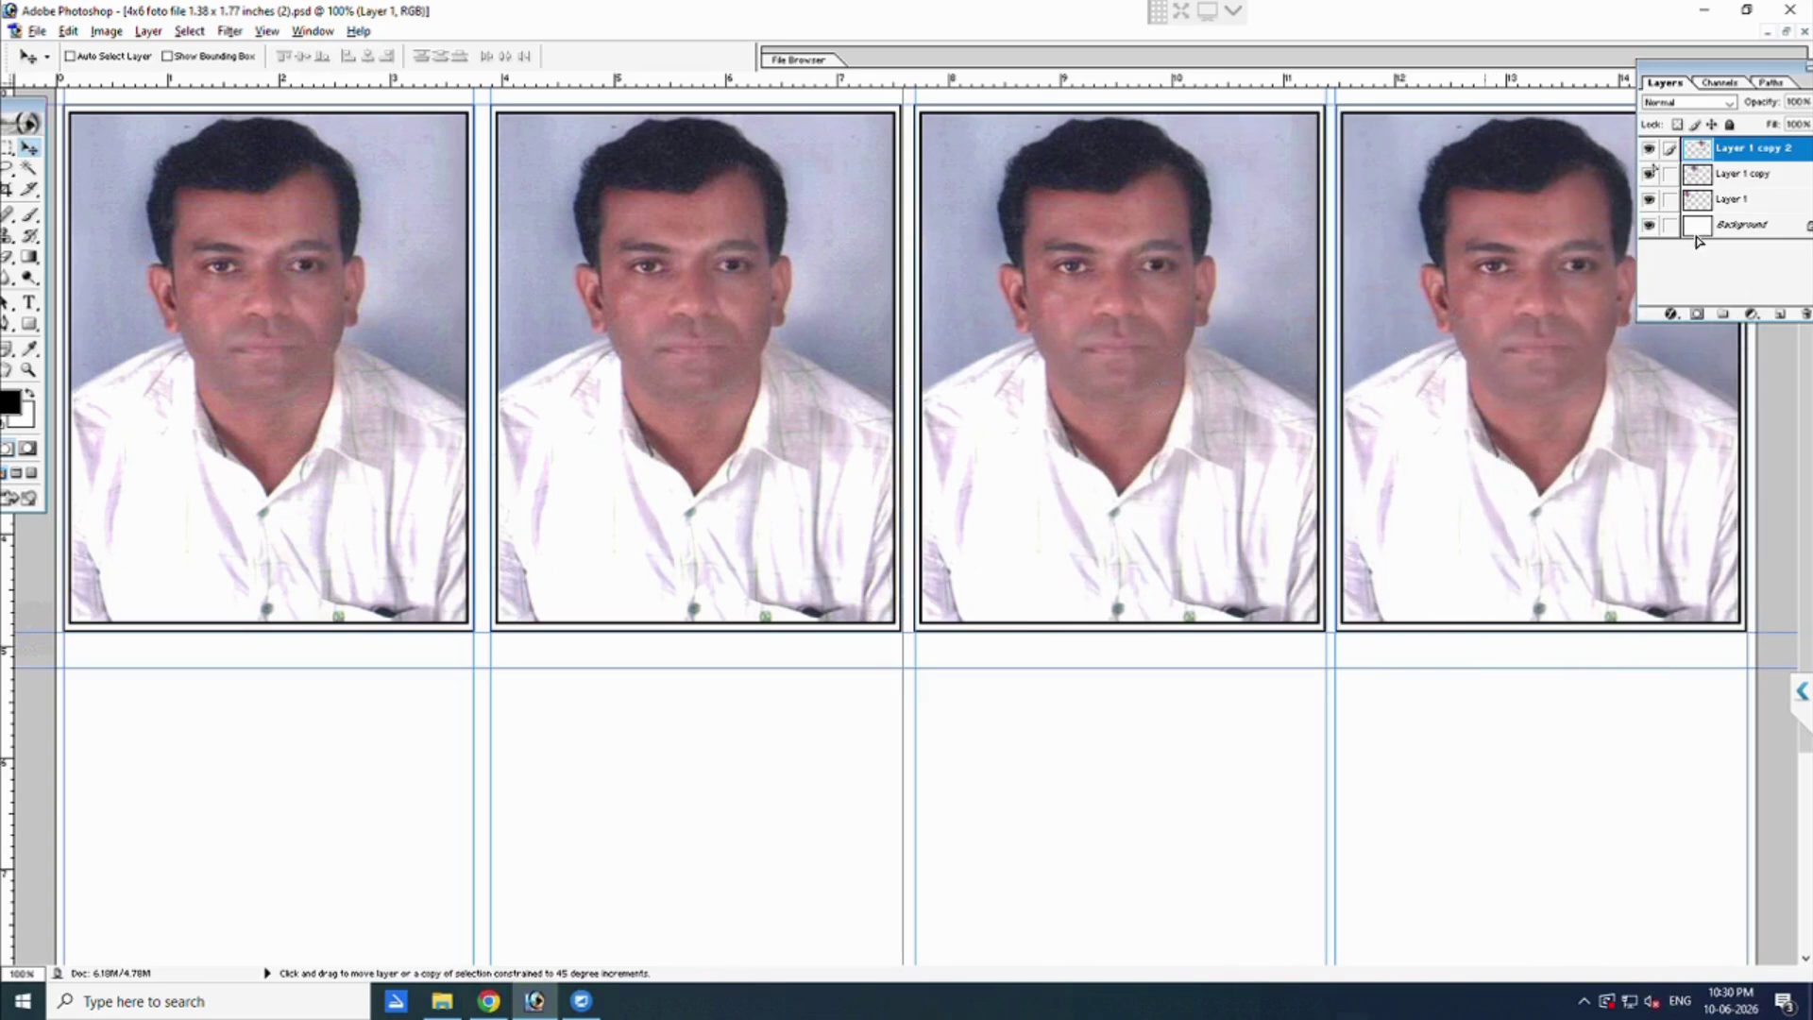
key("ctrl+z")
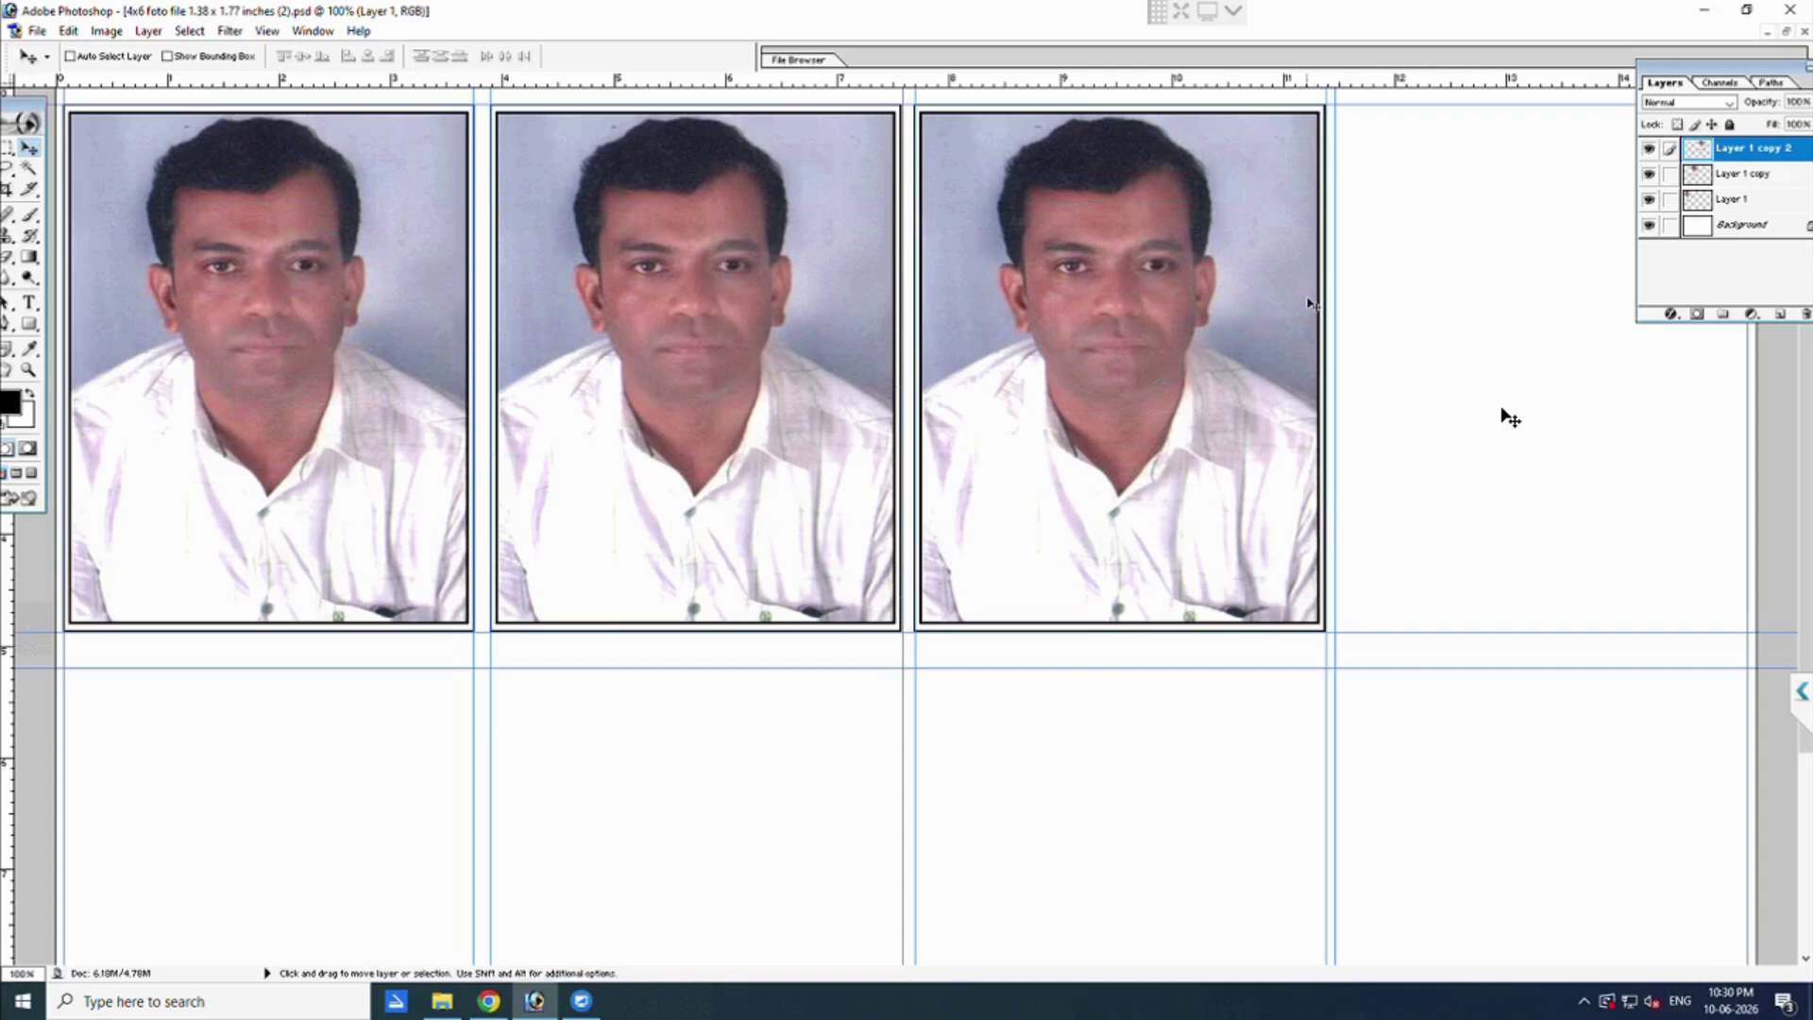
left_click_drag(1221, 291, 1634, 291)
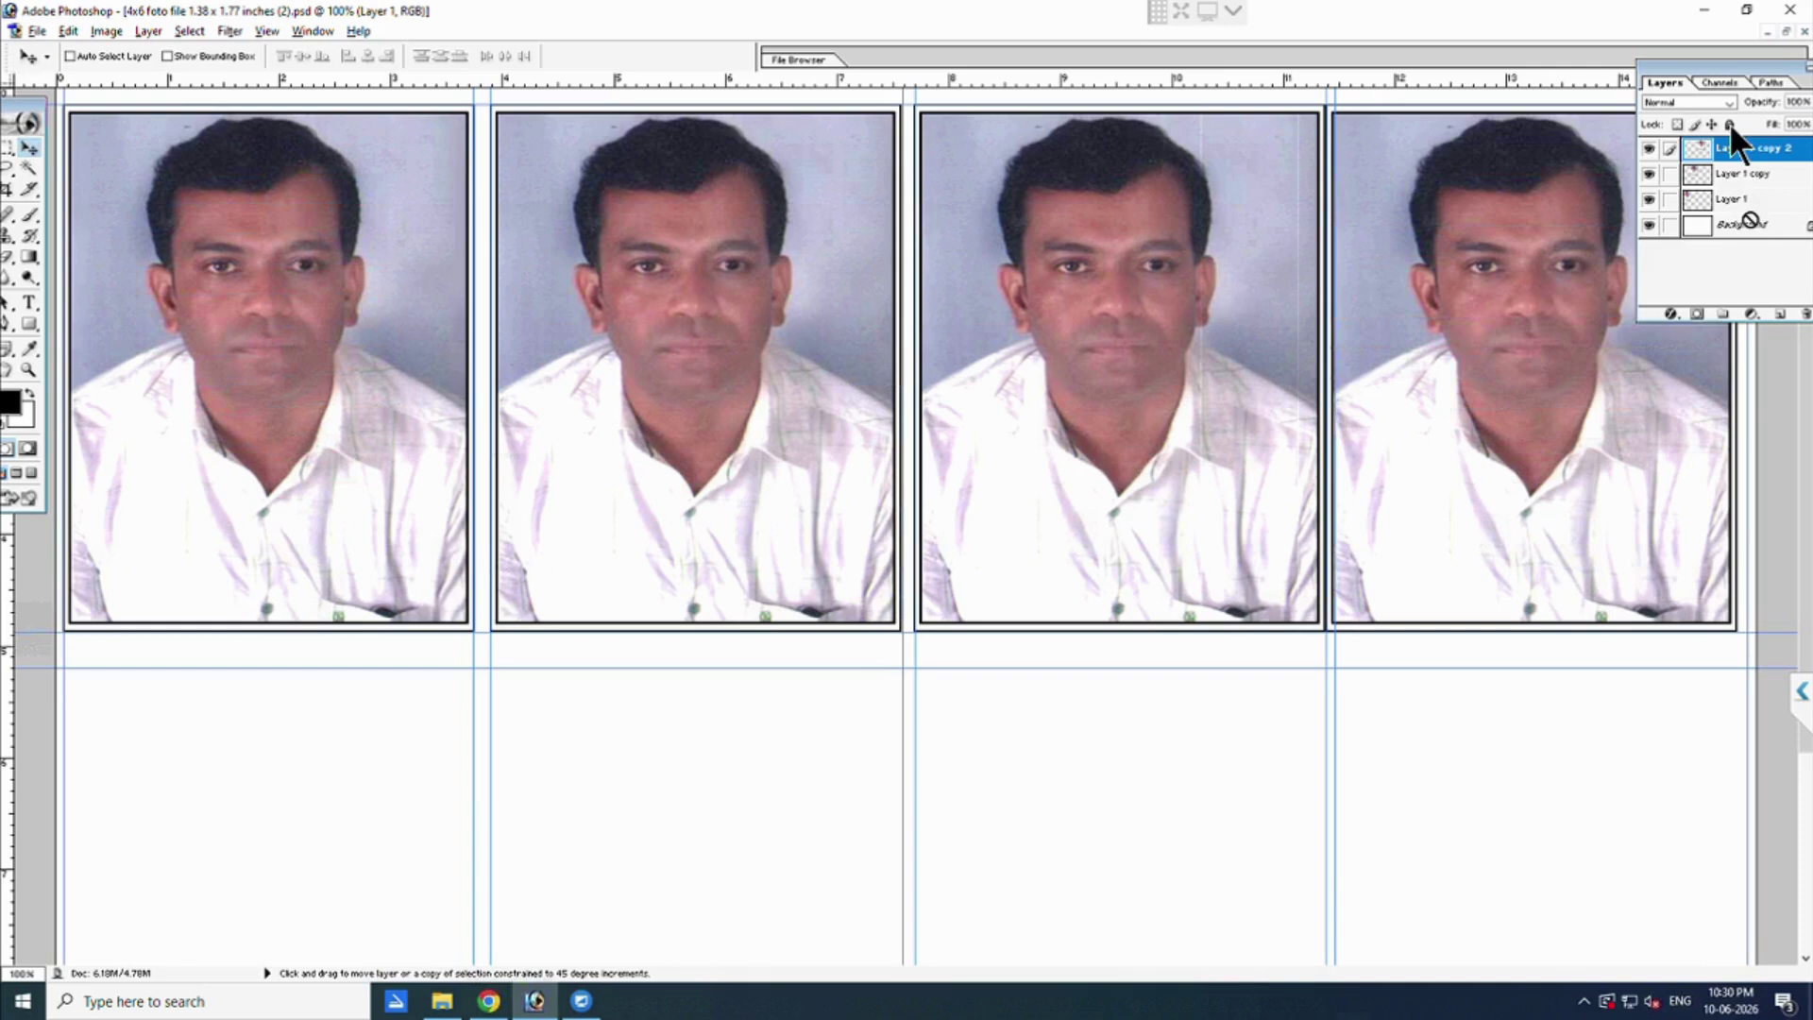
key("ctrl+z")
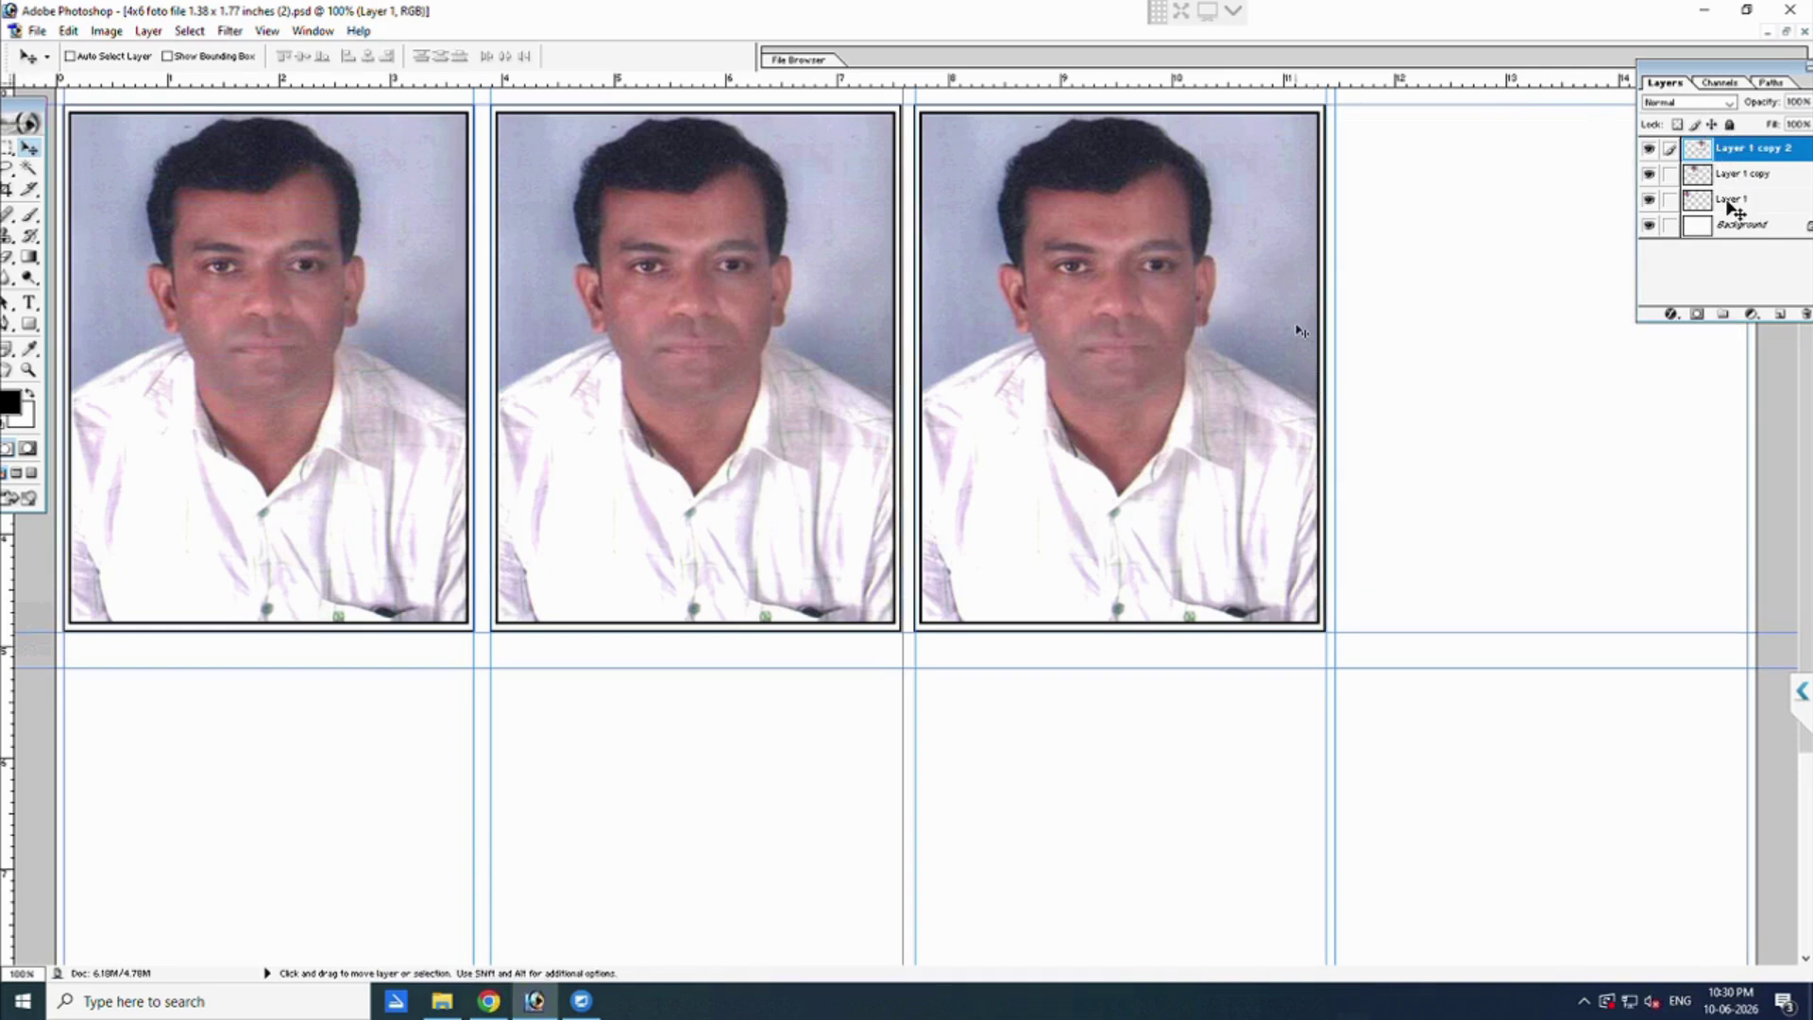
key("ctrl+minus")
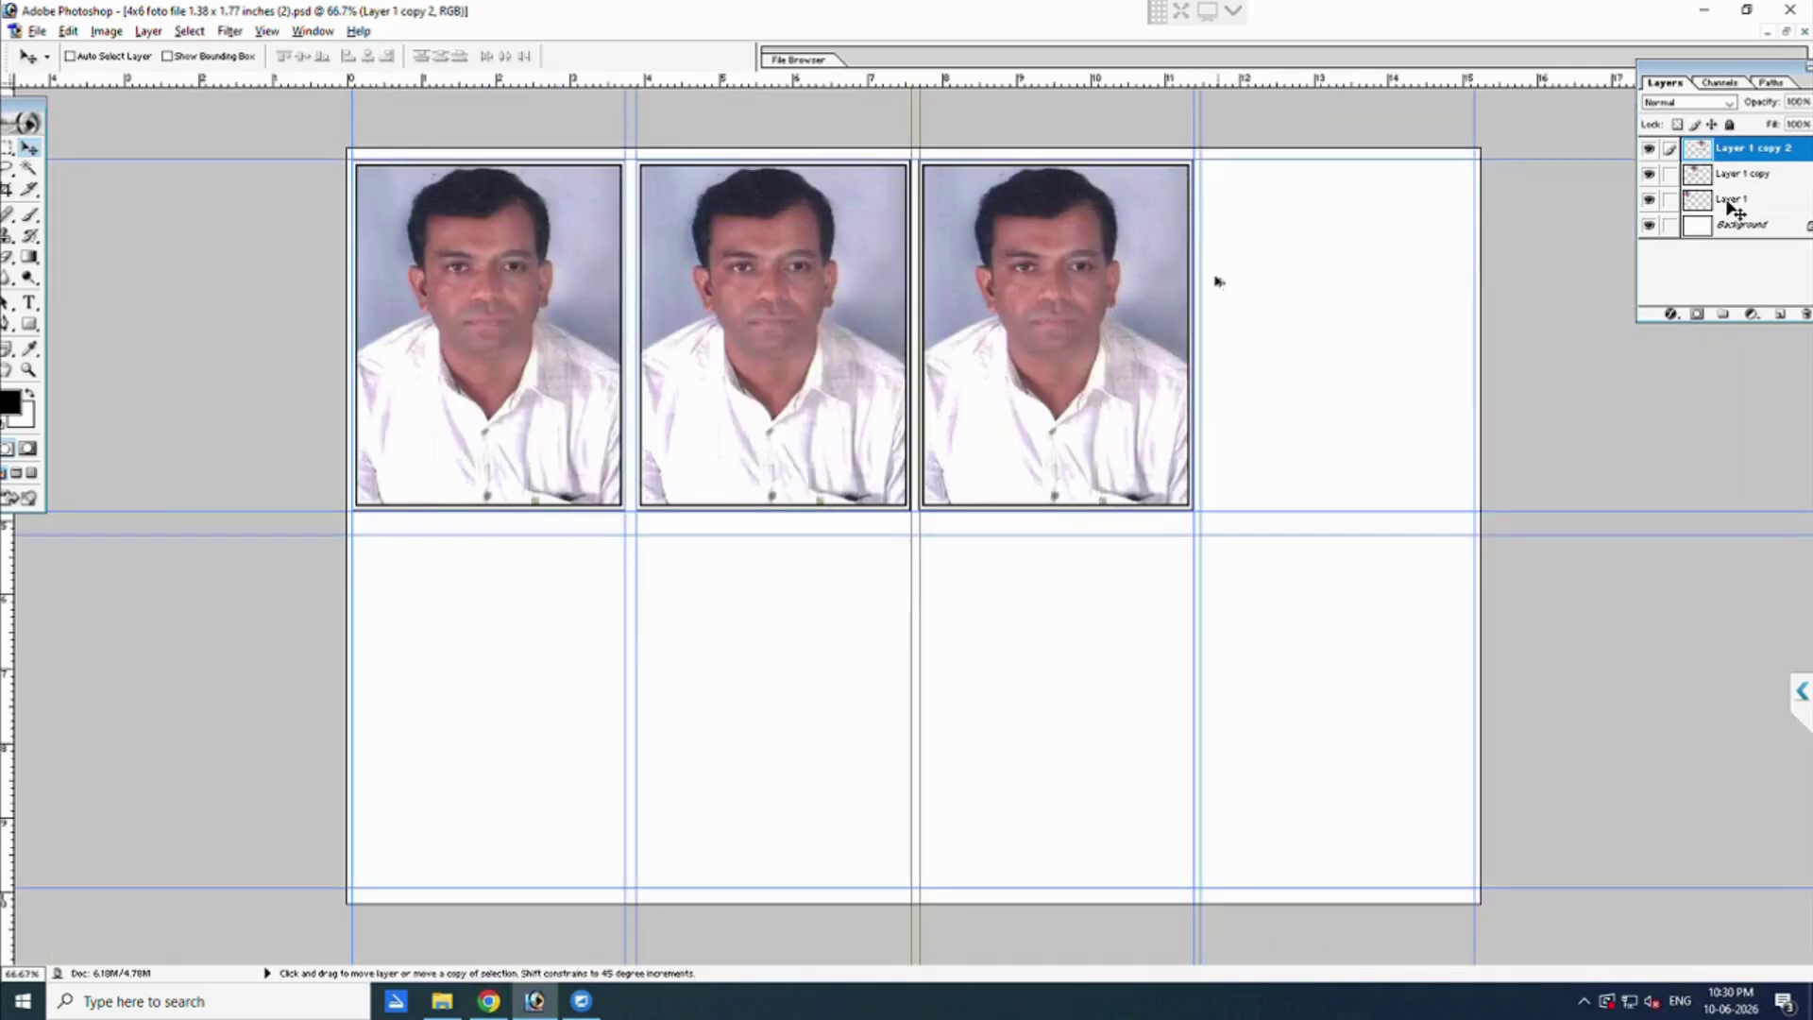
left_click_drag(1048, 333, 1326, 396)
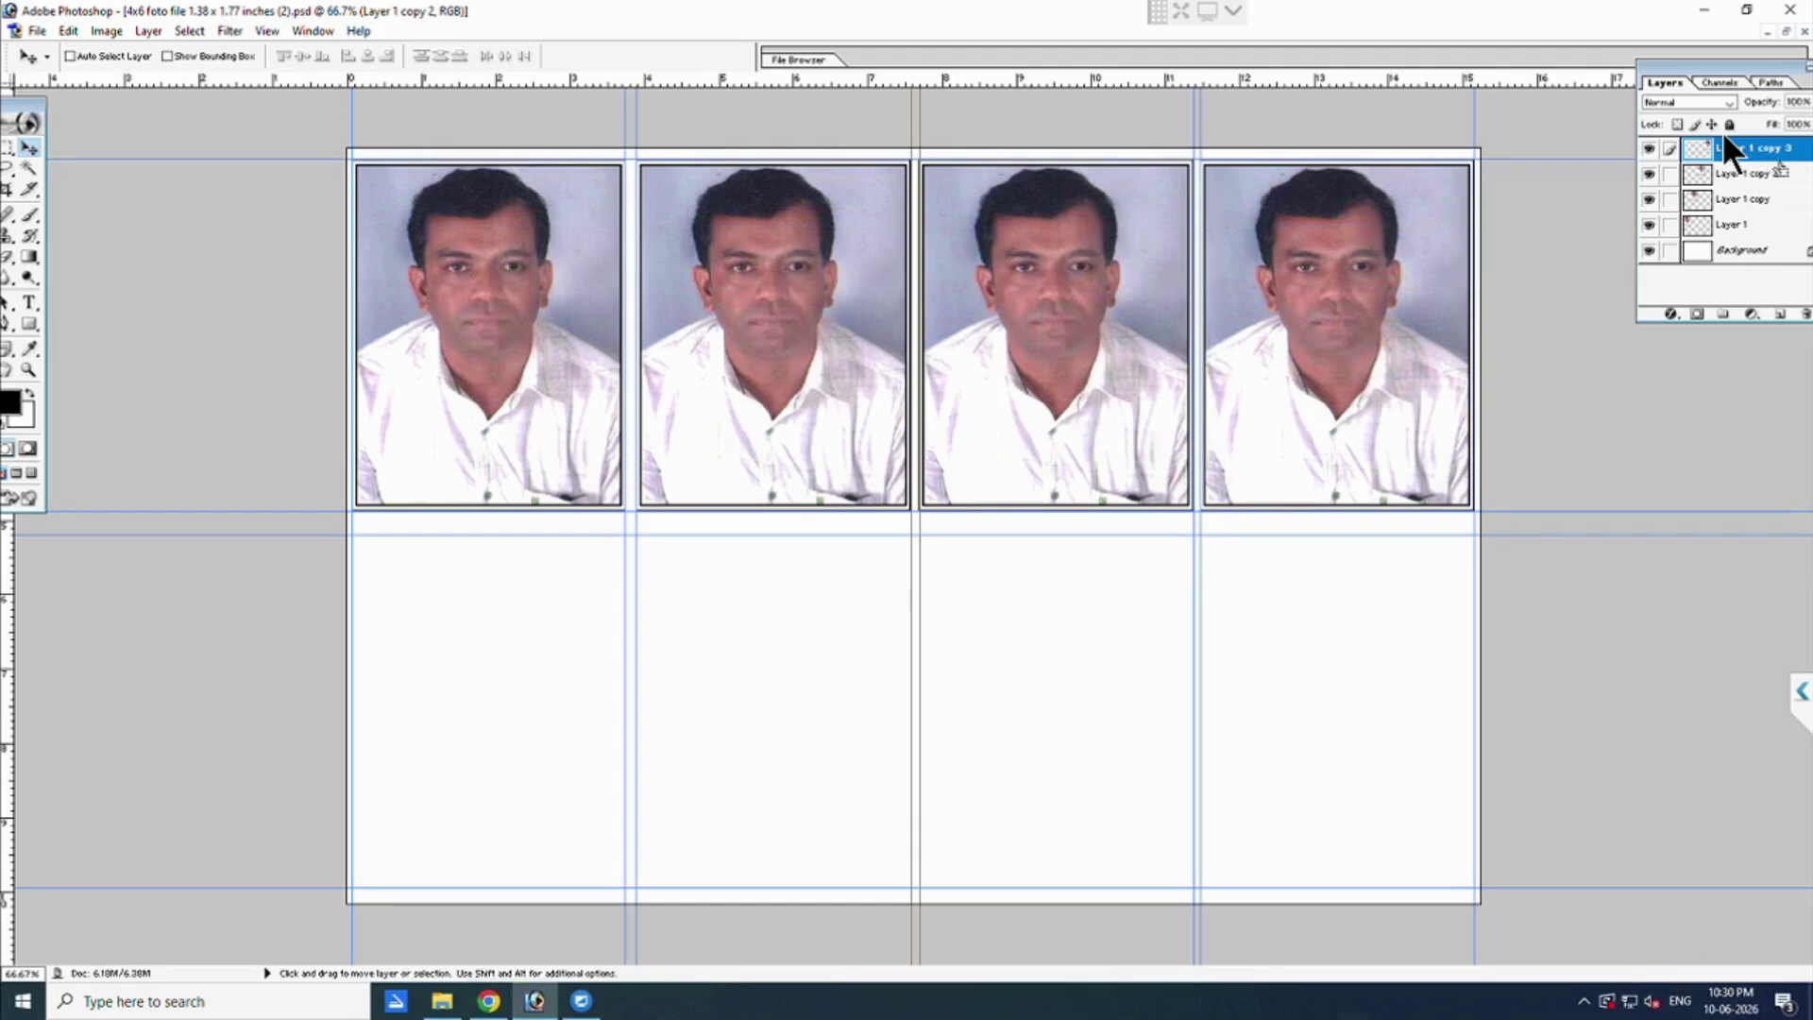
Merge the four photo layers into one and duplicate that row into the sheet's lower row of guide cells.
key("ctrl+e")
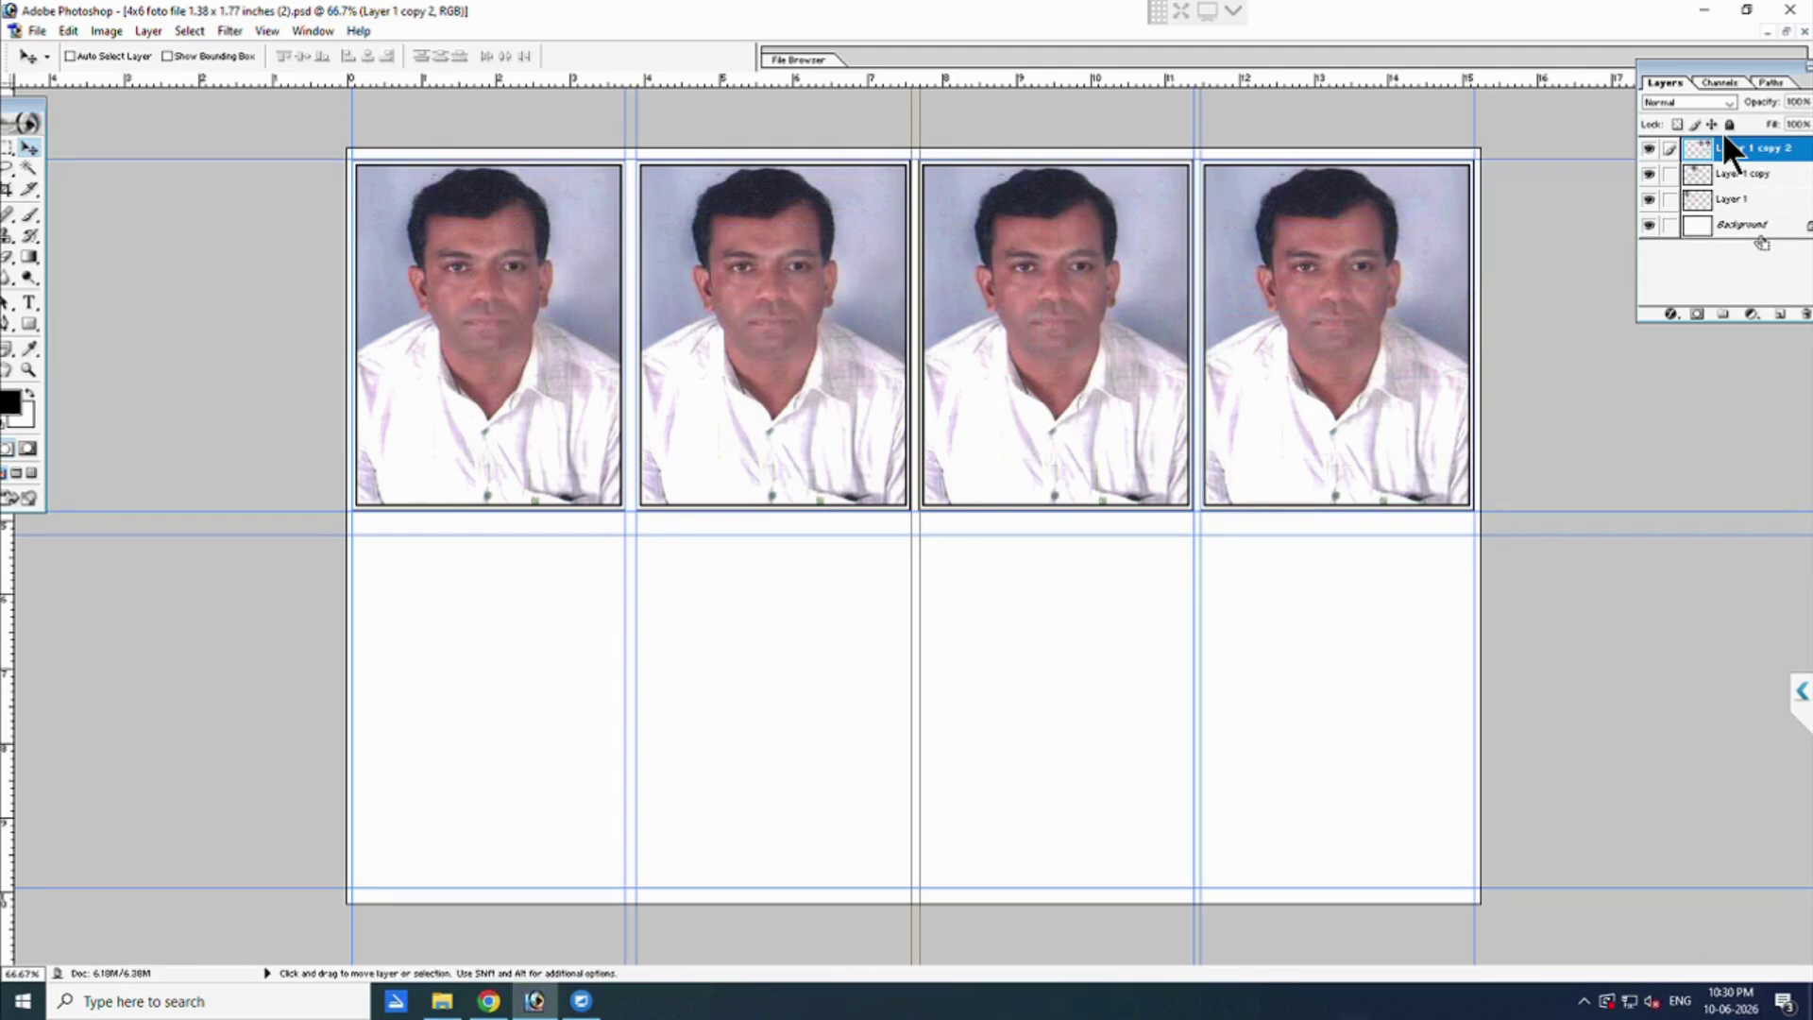
key("ctrl+e")
key("ctrl+e")
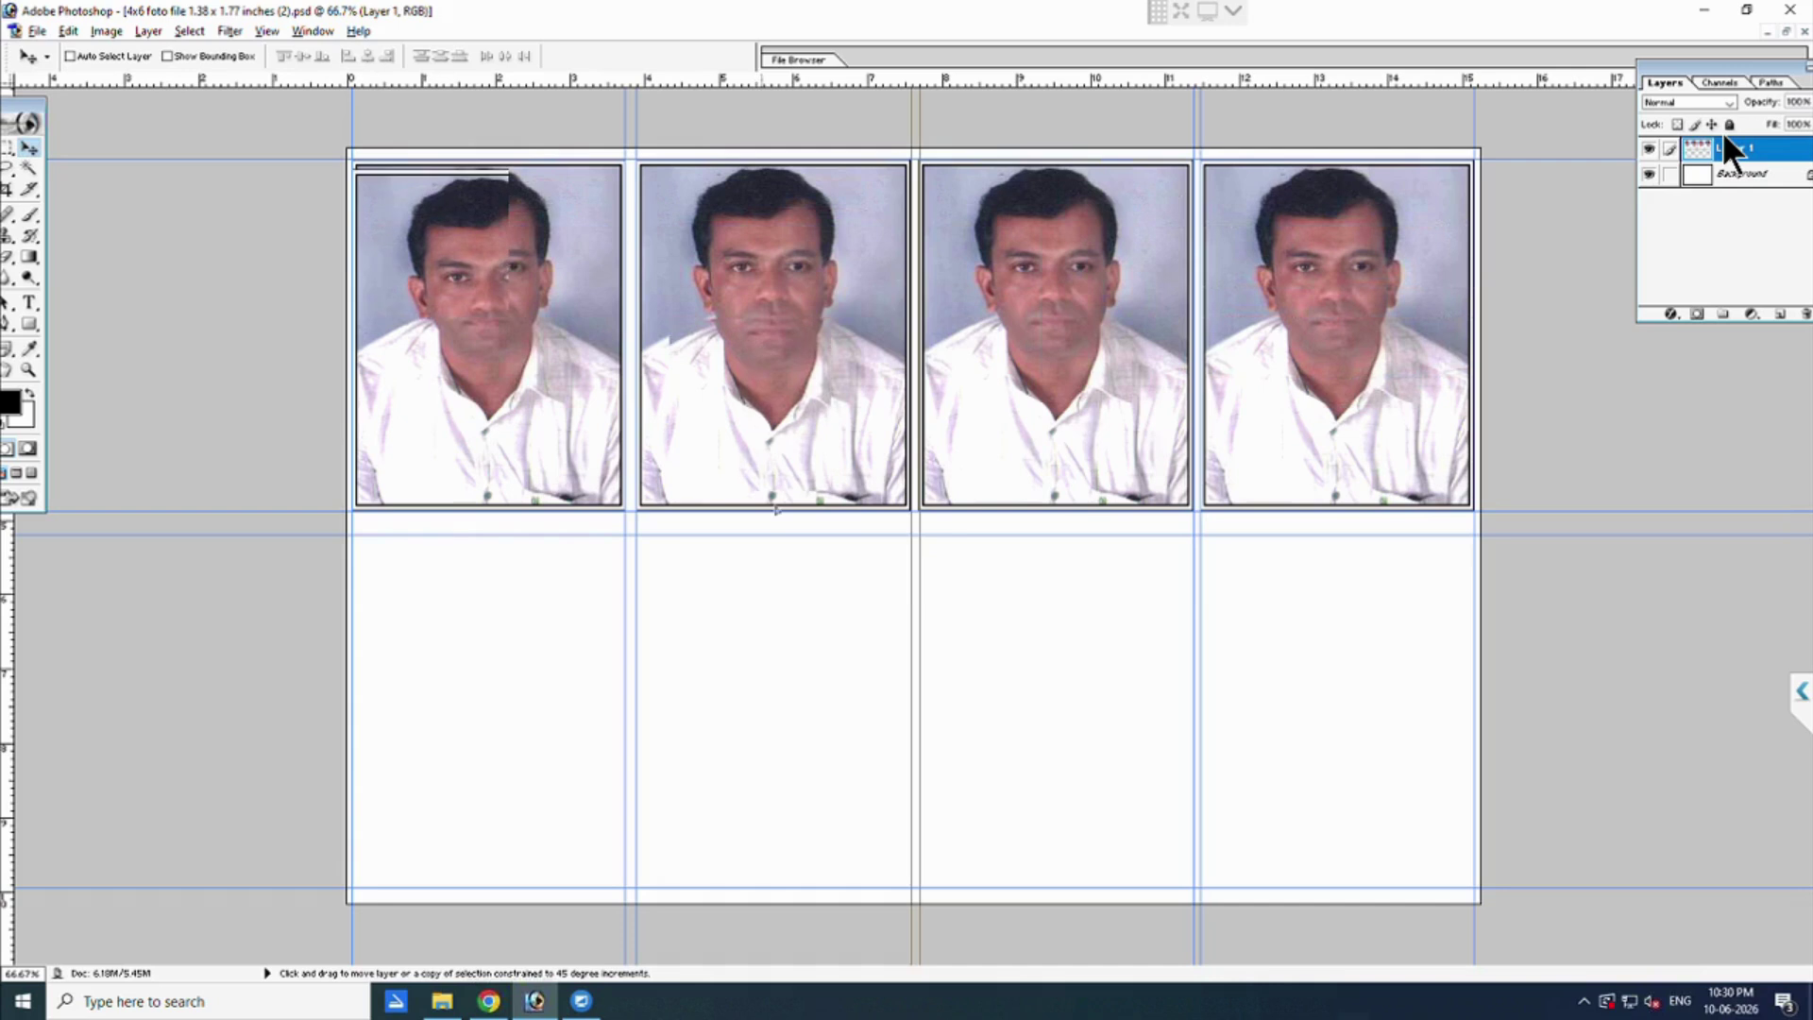
left_click_drag(759, 344, 800, 708)
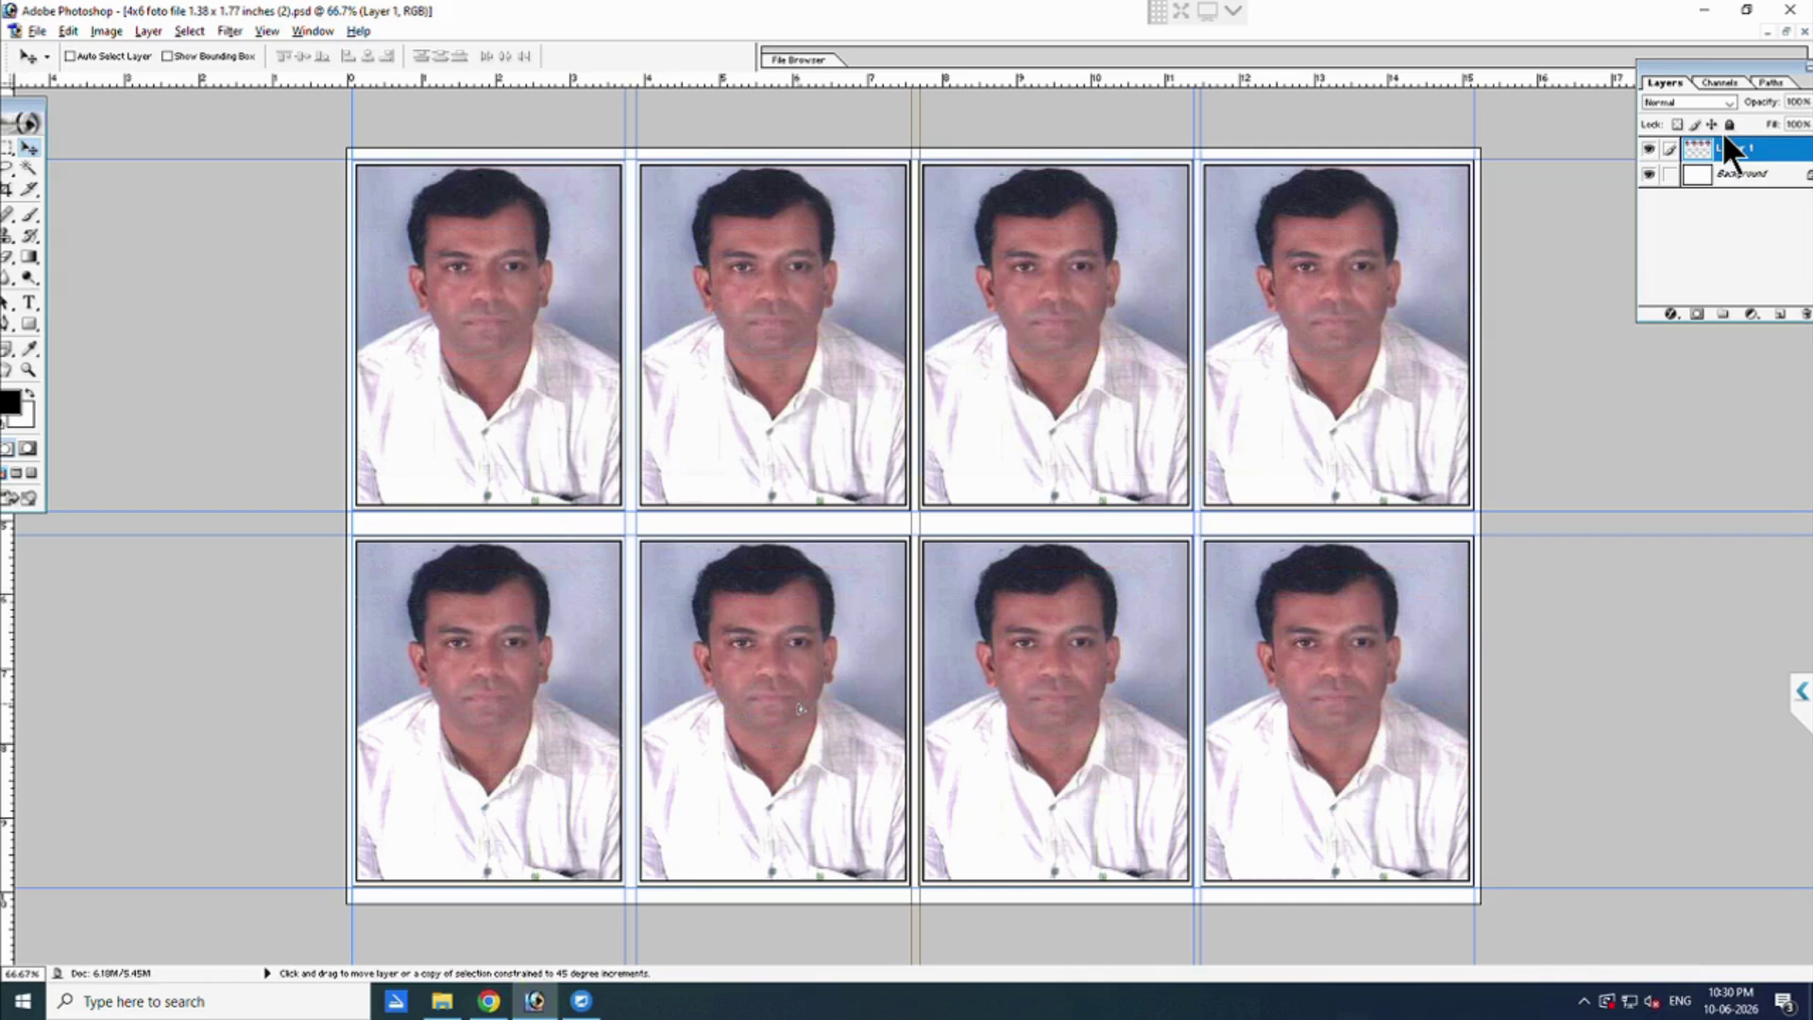
left_click_drag(800, 708, 800, 709)
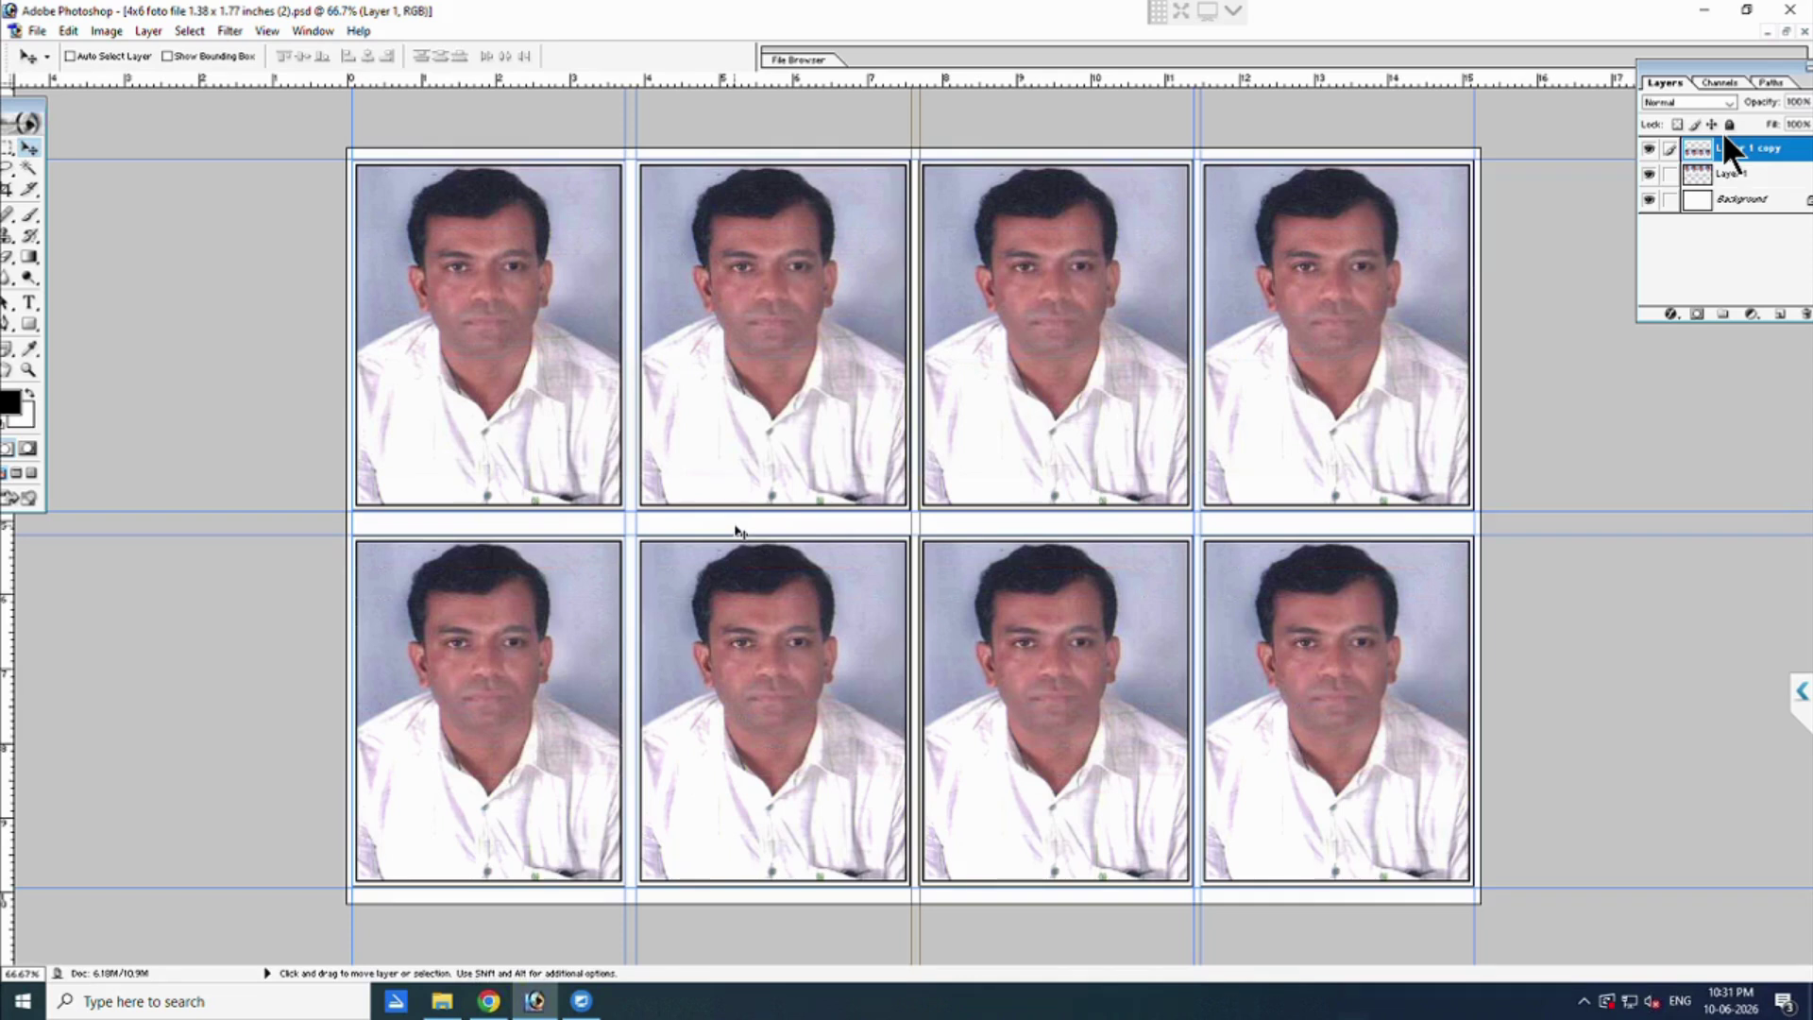
Set up printing of the sheet with Scale to Fit Media enabled and choose the EPSON L3210 Series printer.
key("ctrl+p")
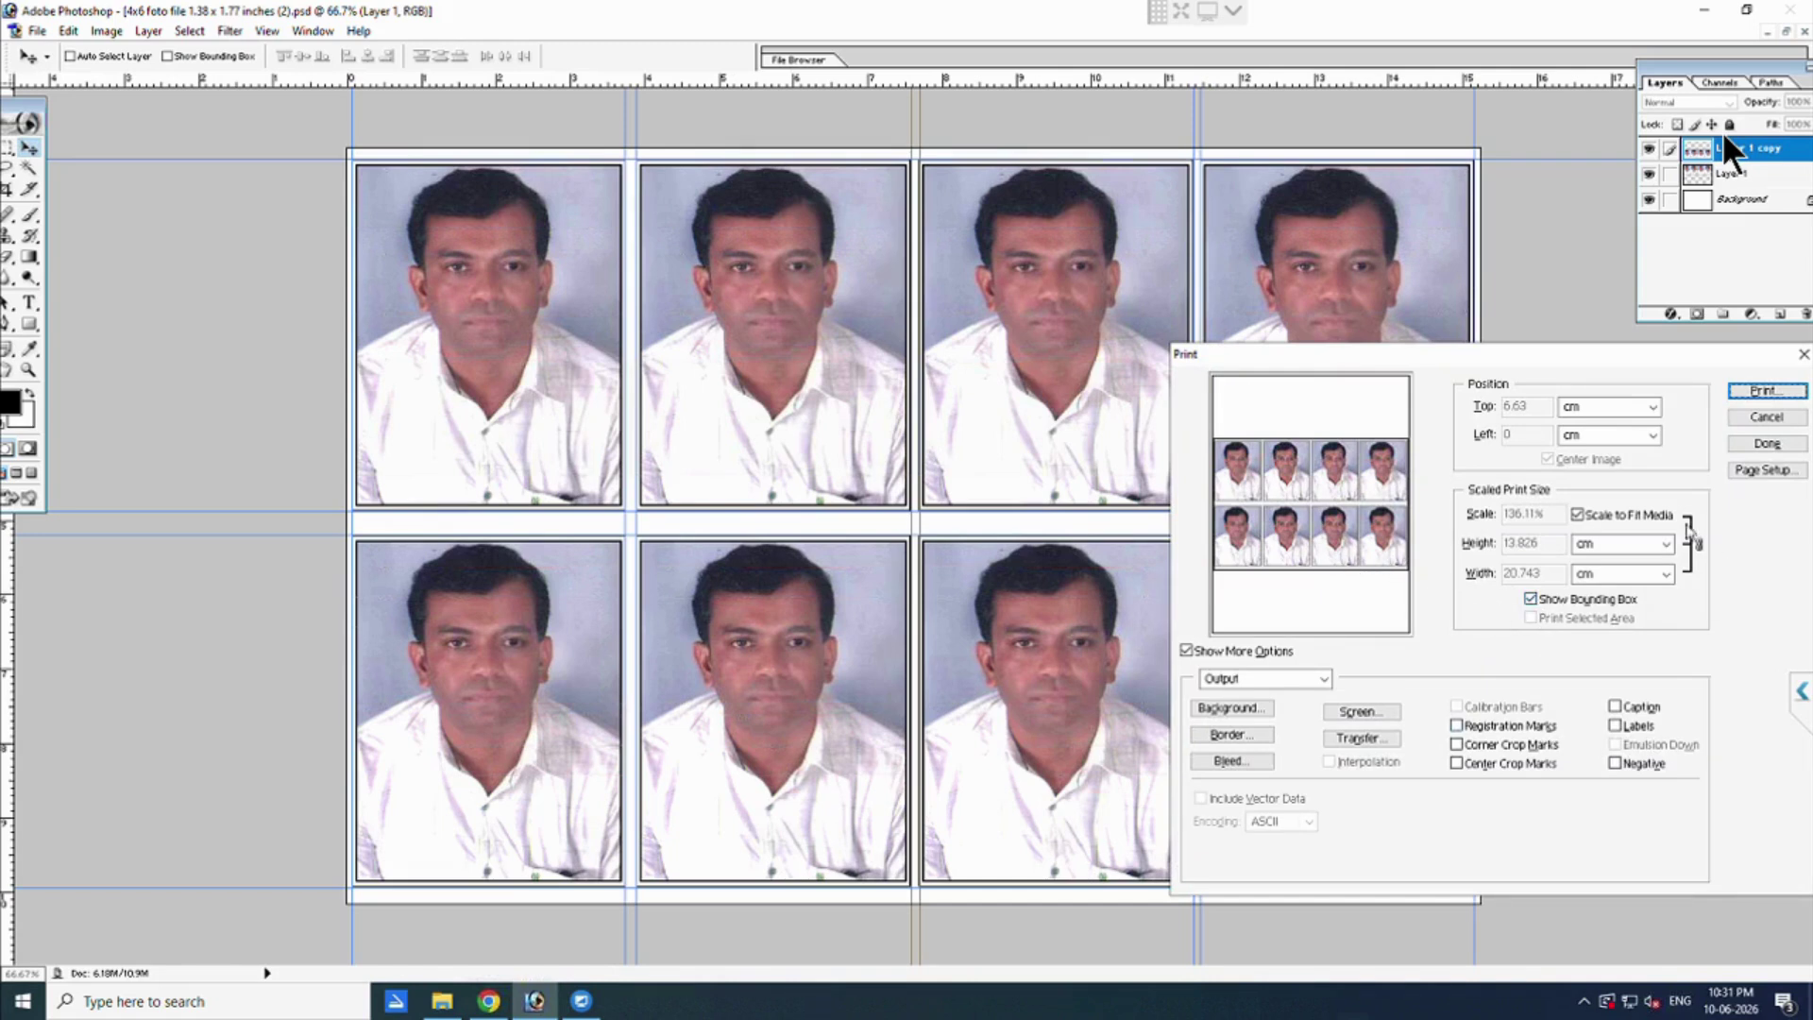
left_click(1586, 516)
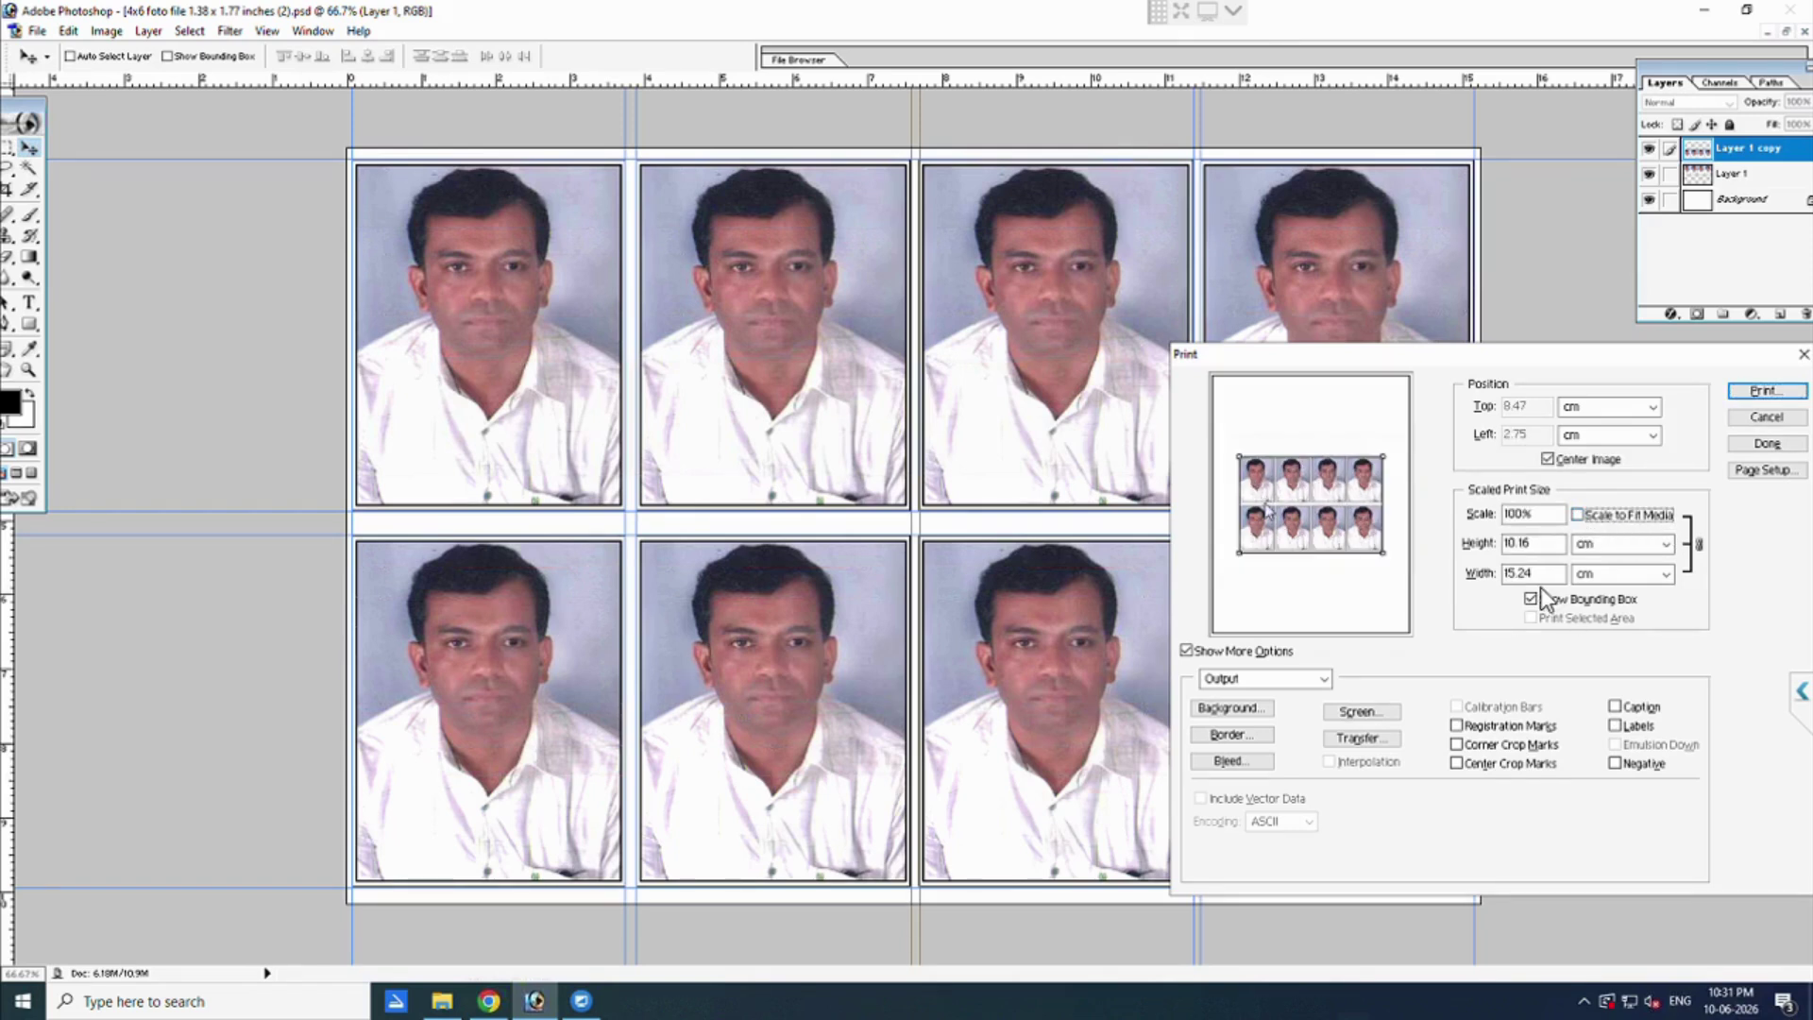
left_click(1578, 515)
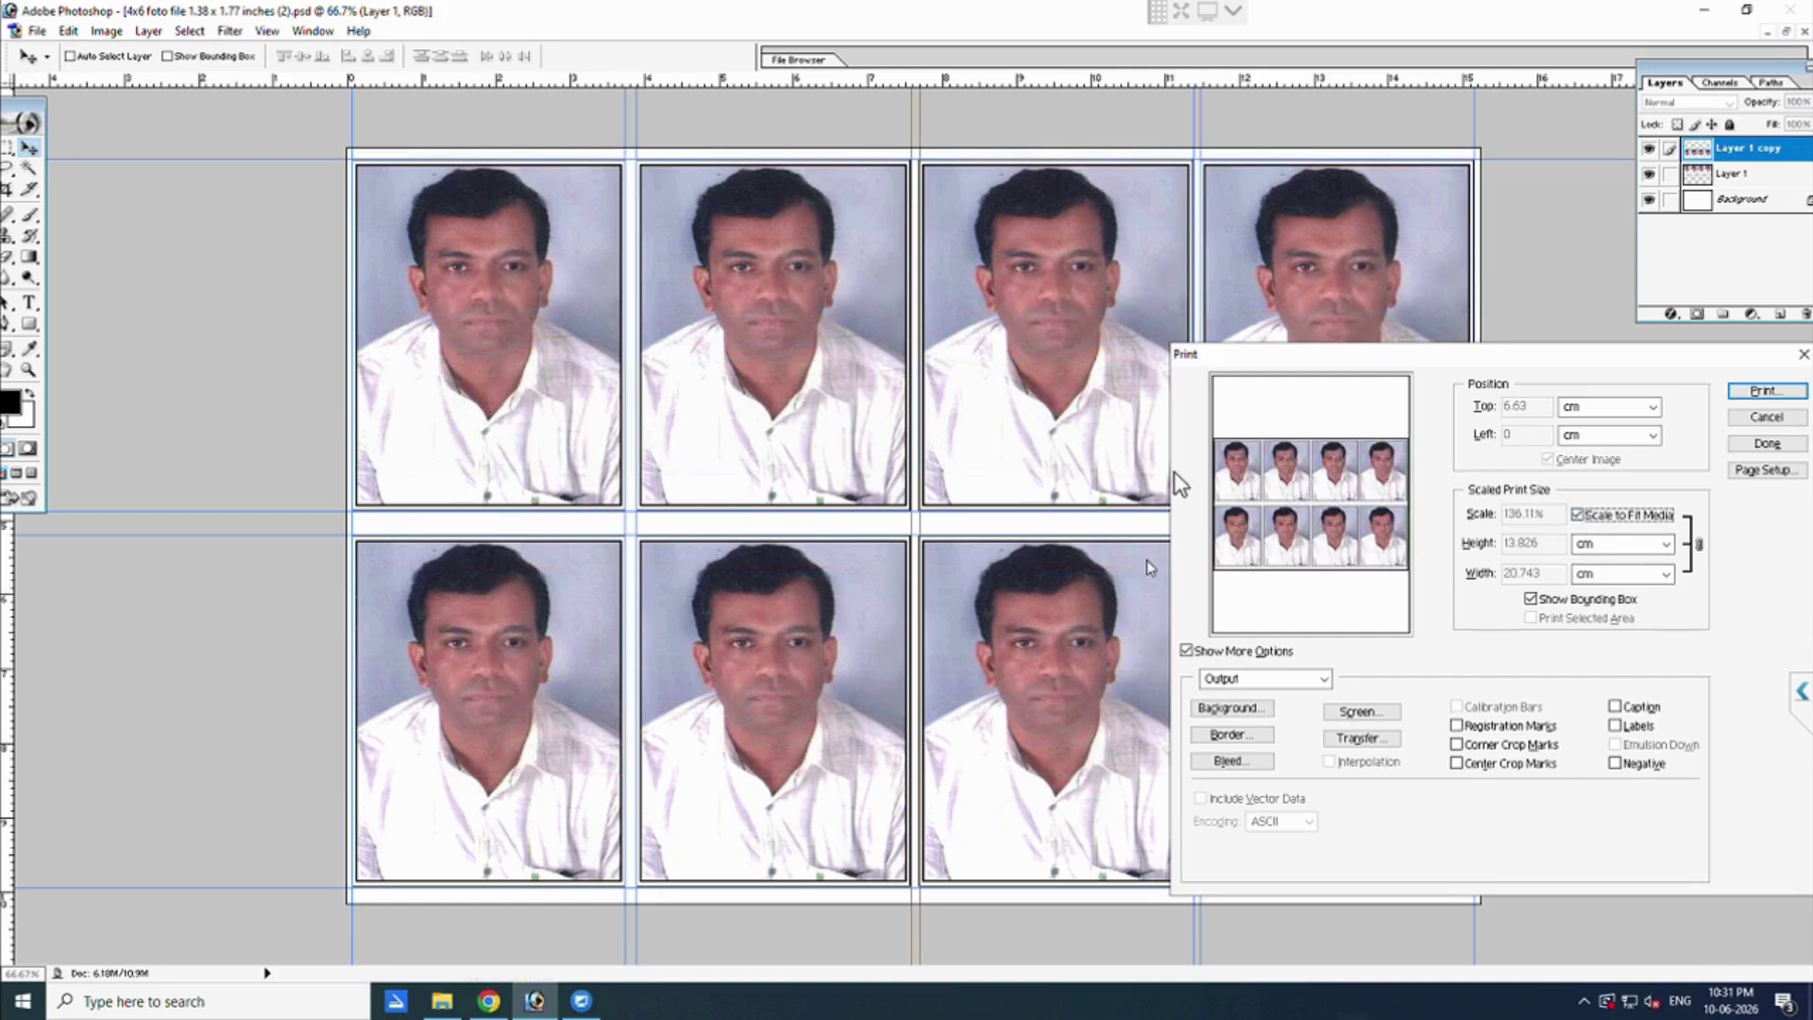
left_click_drag(1679, 357, 1356, 316)
left_click(1432, 350)
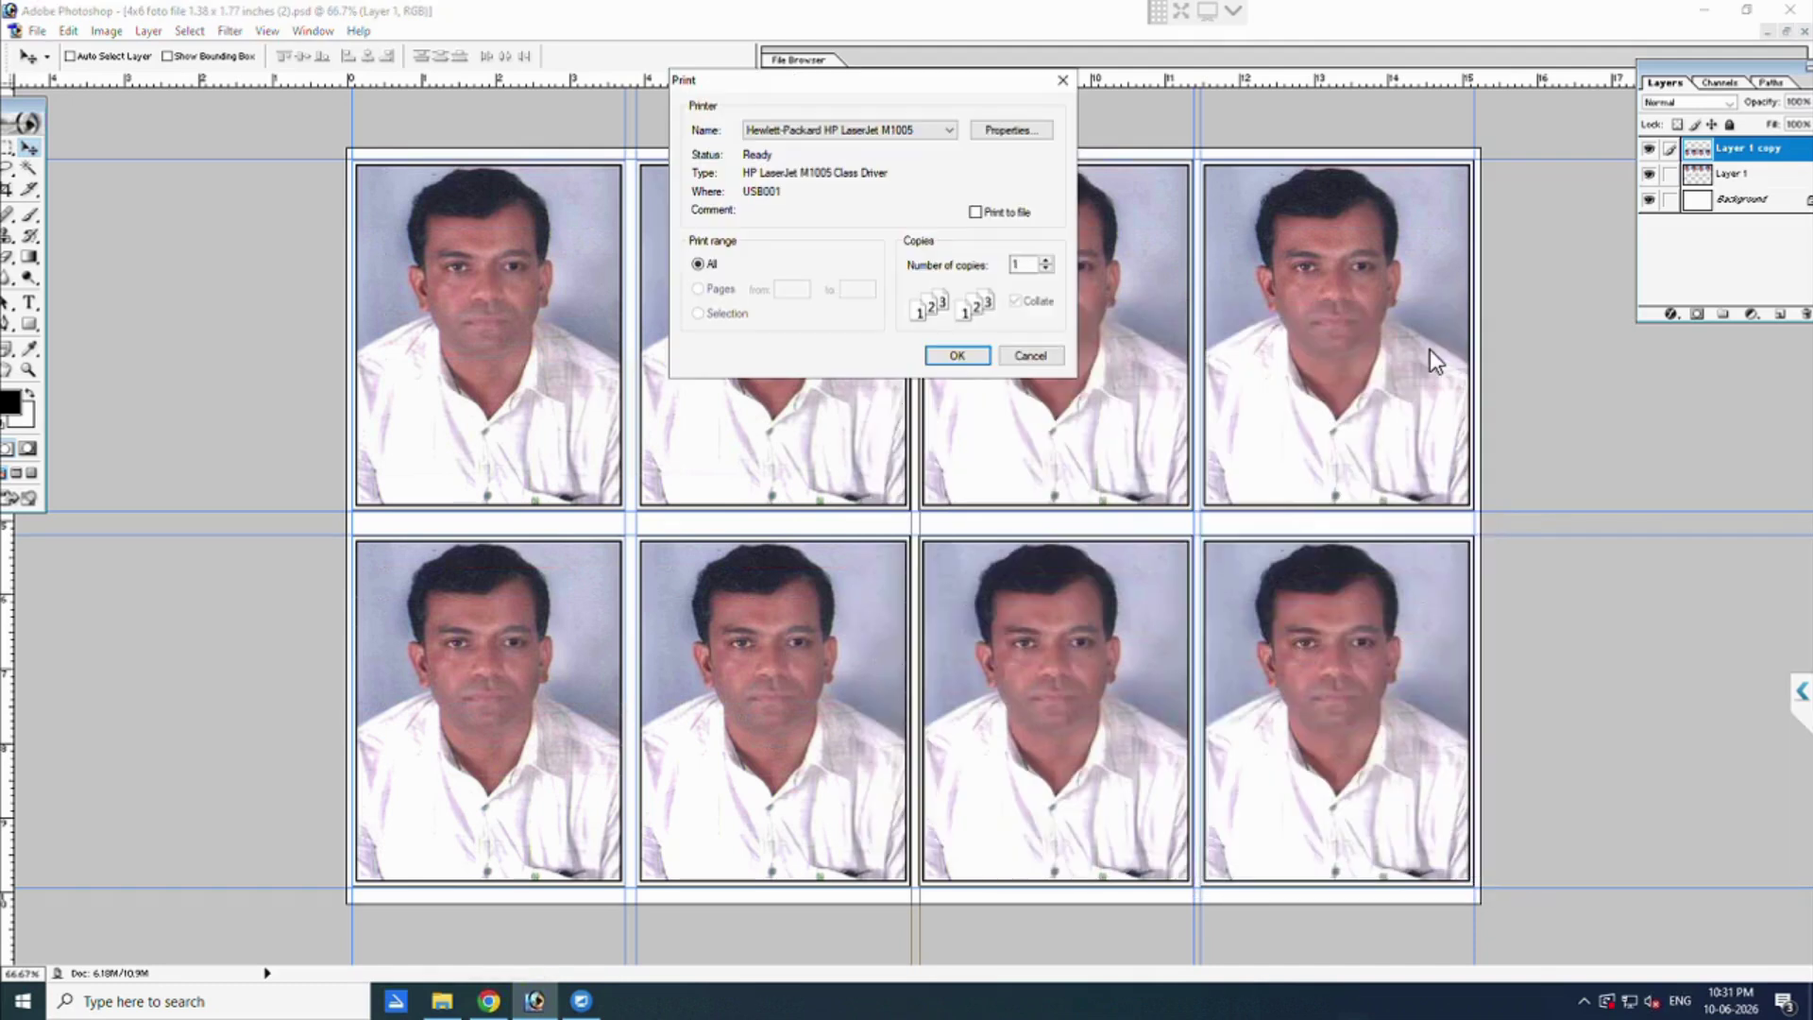
left_click(828, 137)
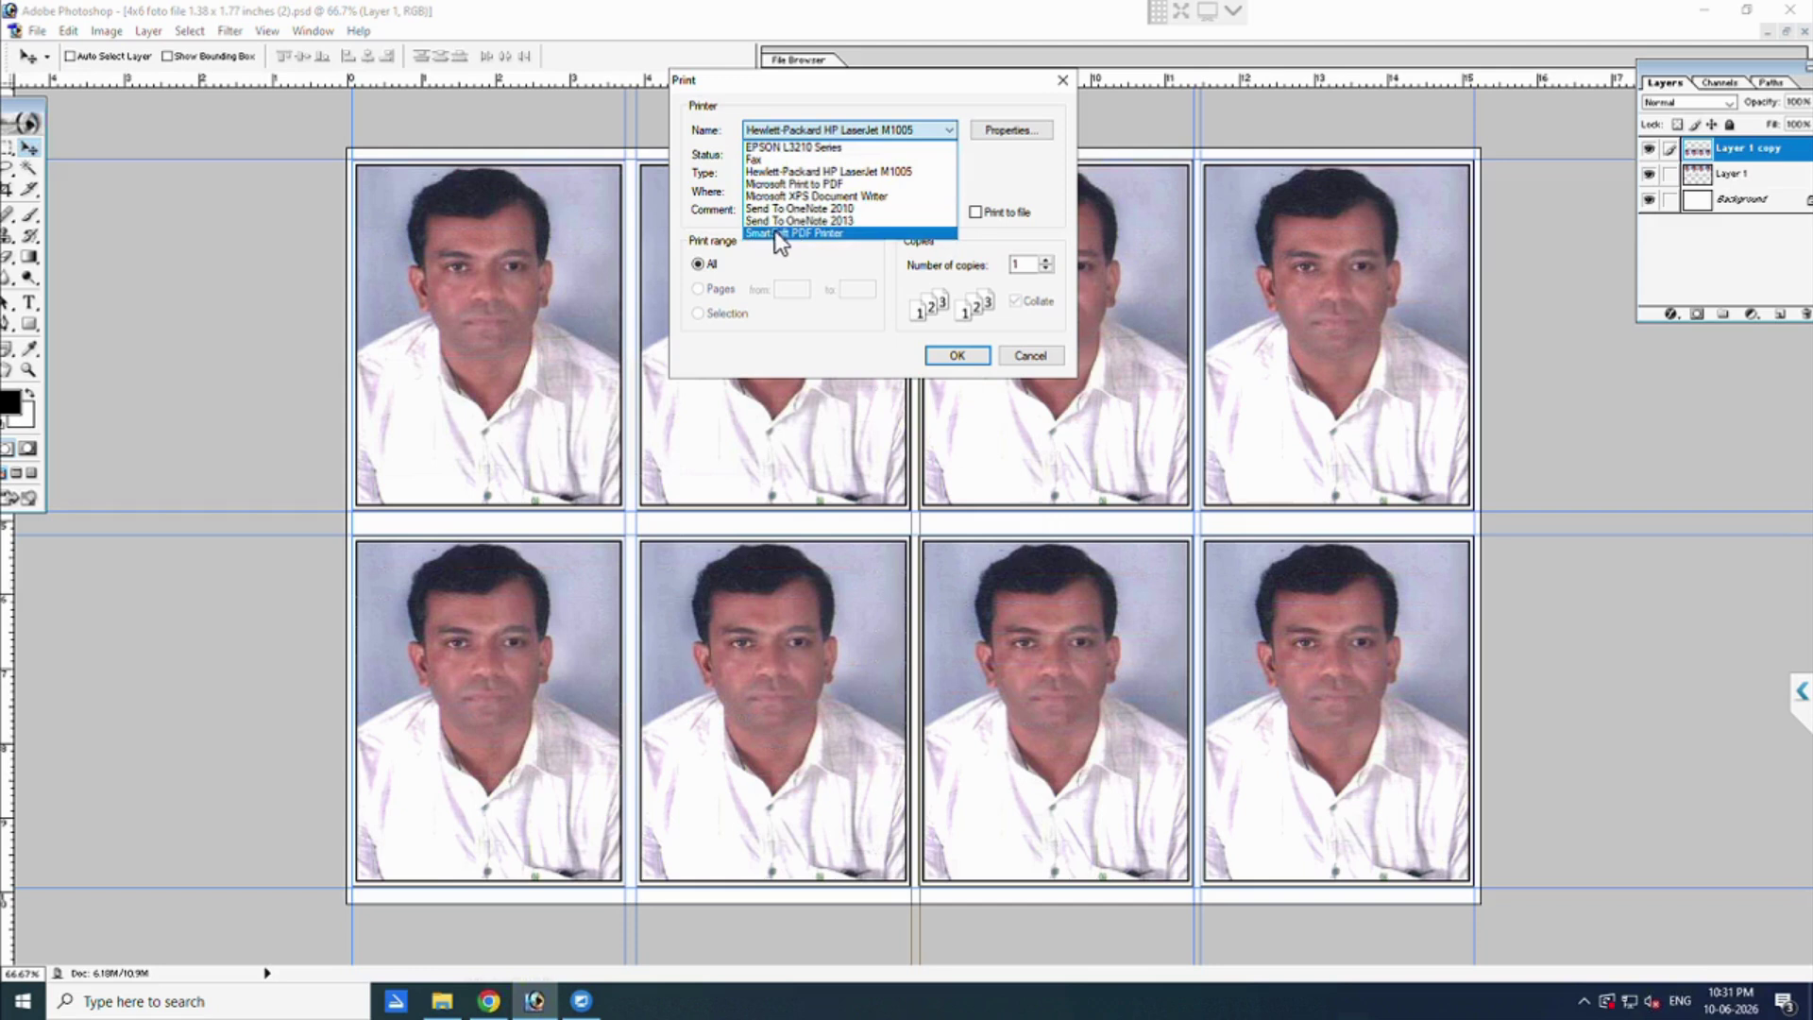
left_click(818, 148)
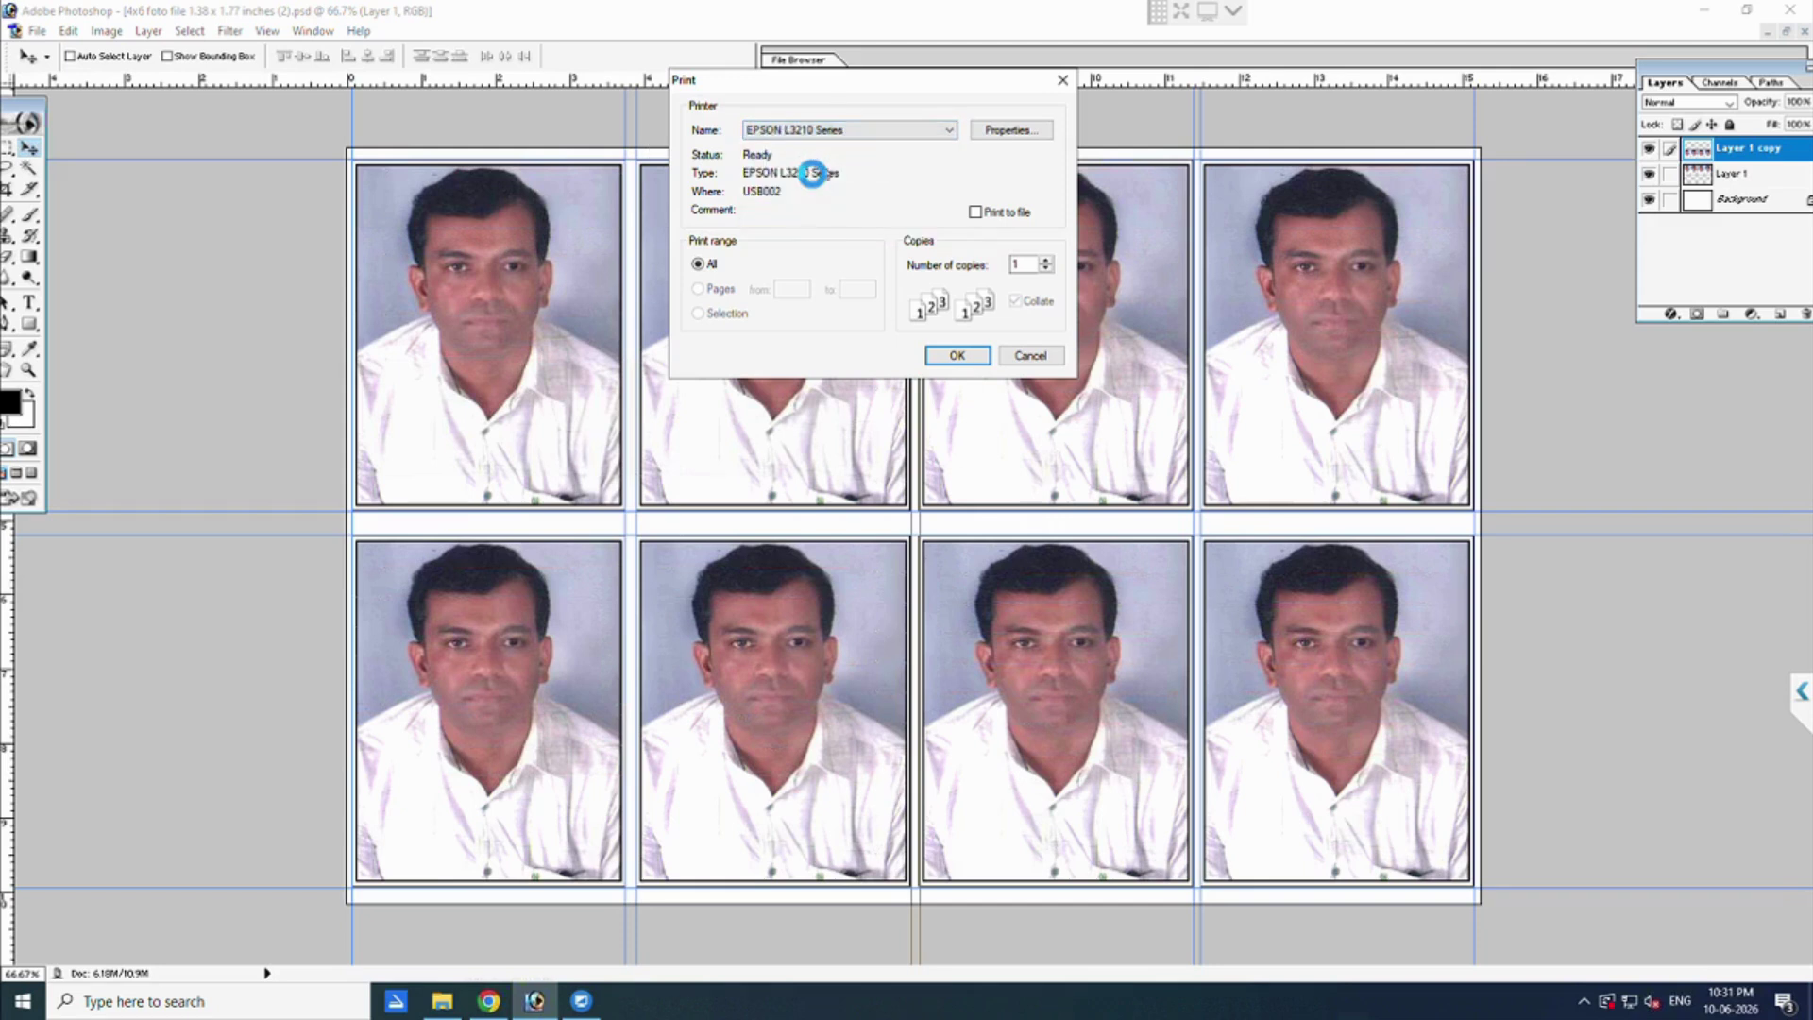
Set the printer to 10 x 15 cm (4 x 6 in) document size, Epson Ultra Glossy paper and Landscape orientation, and print the sheet.
left_click(999, 133)
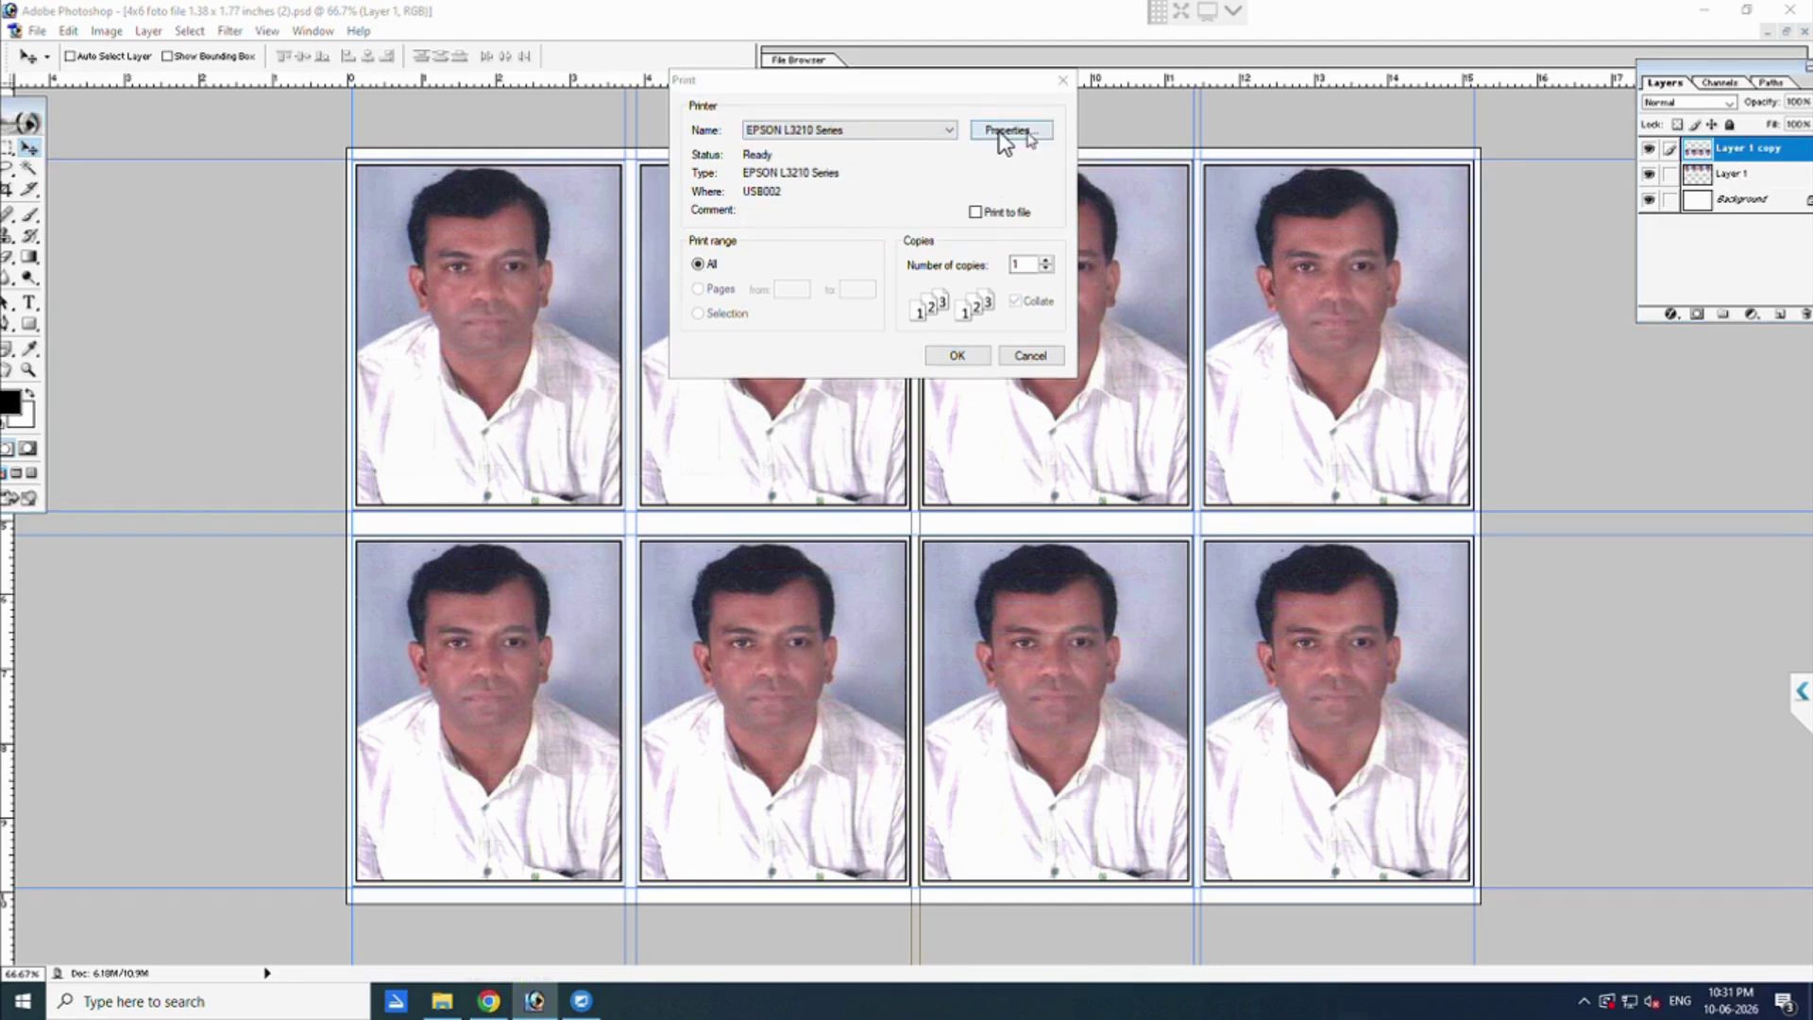
left_click(1047, 187)
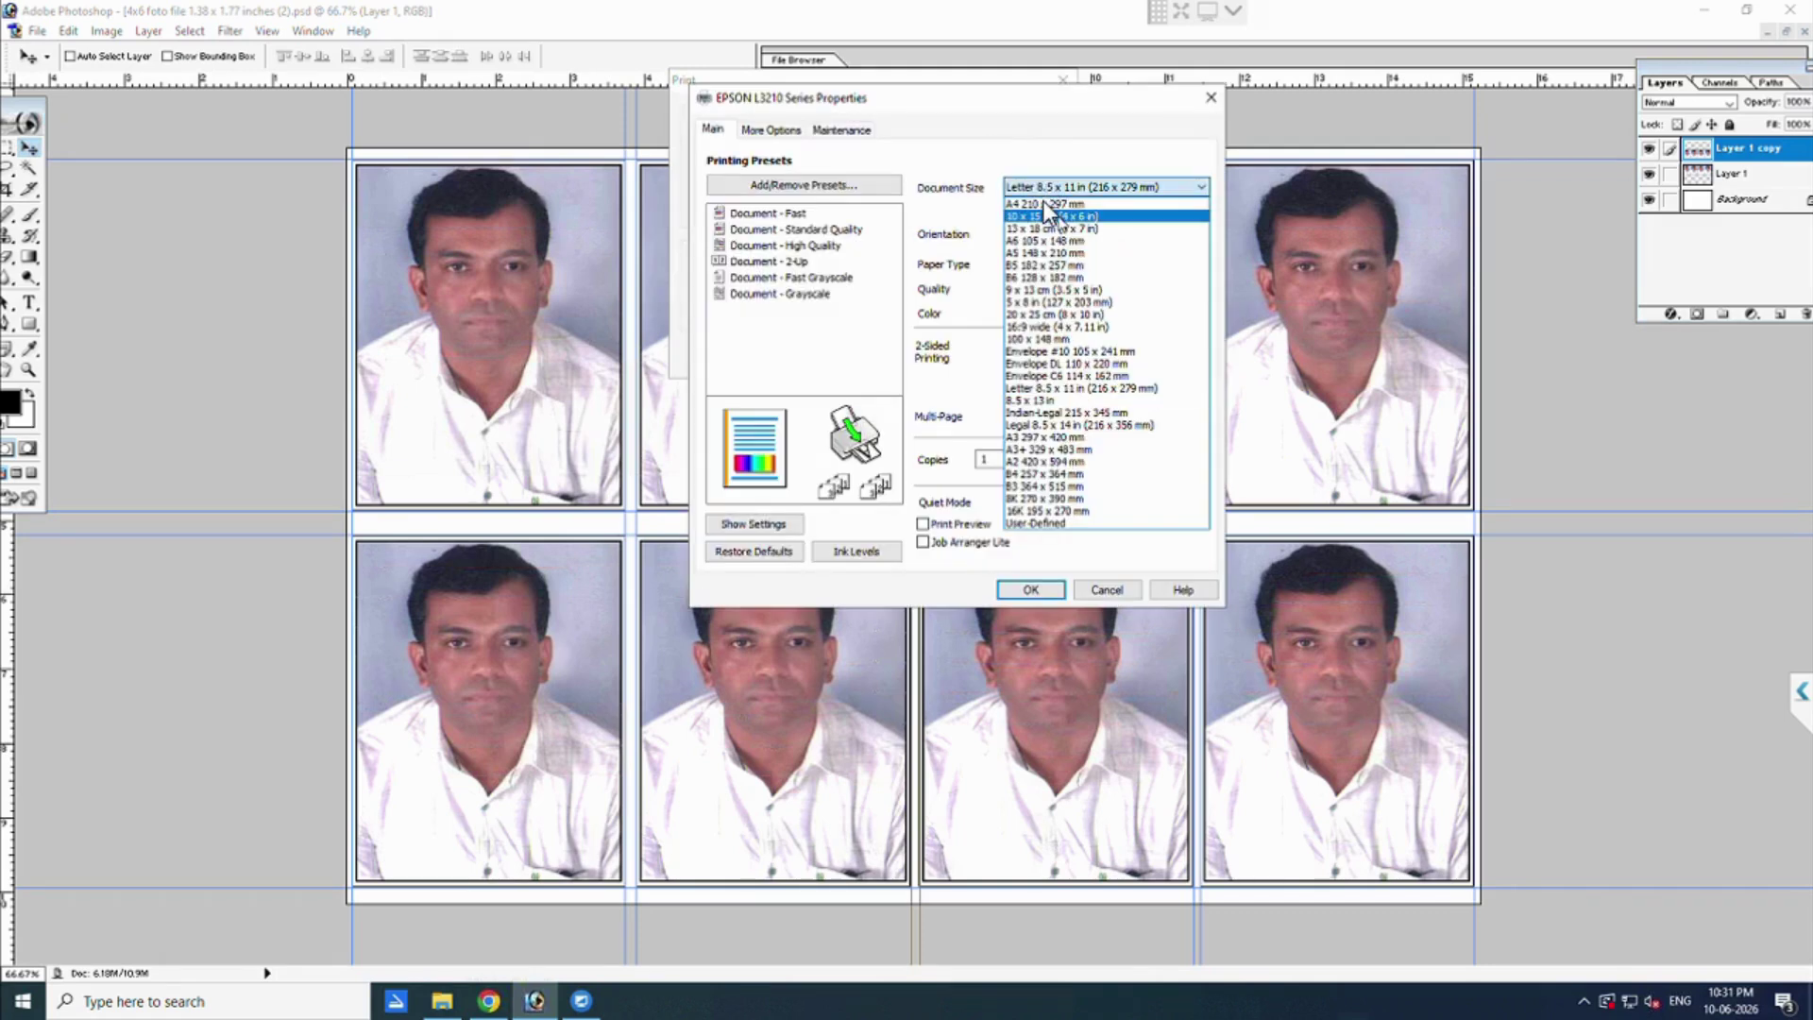
left_click(1047, 215)
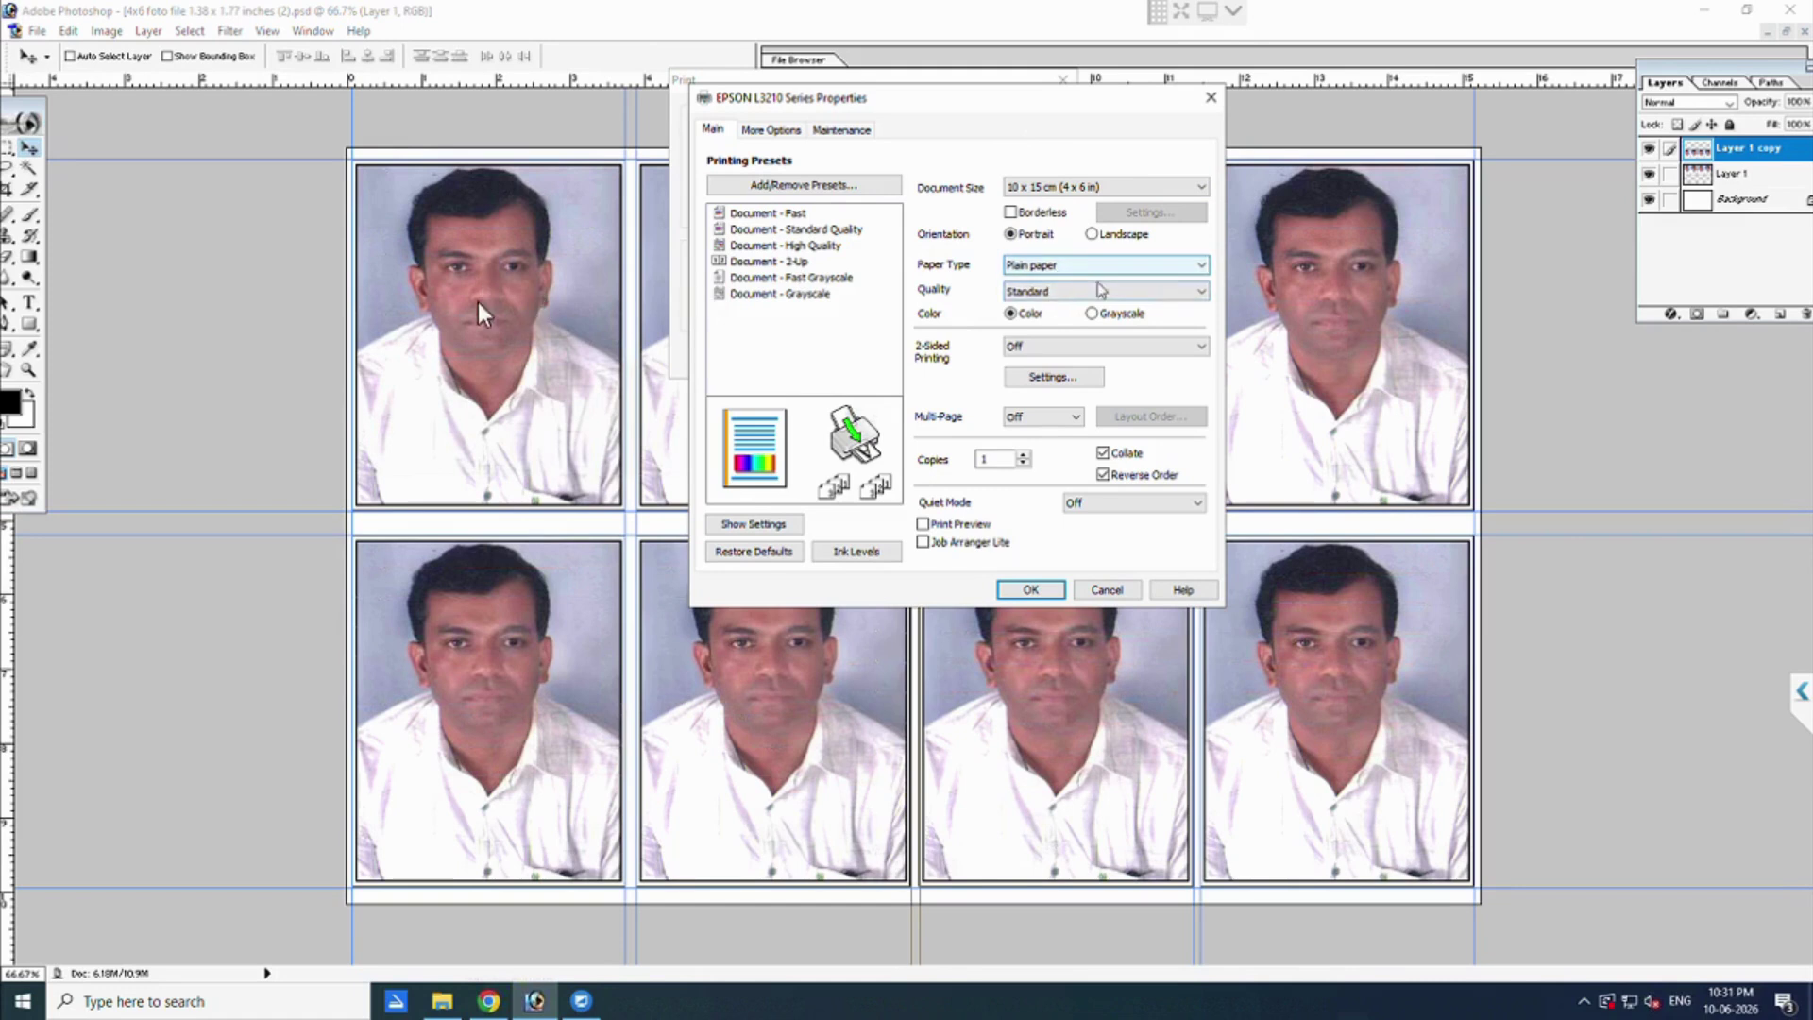
left_click(1072, 273)
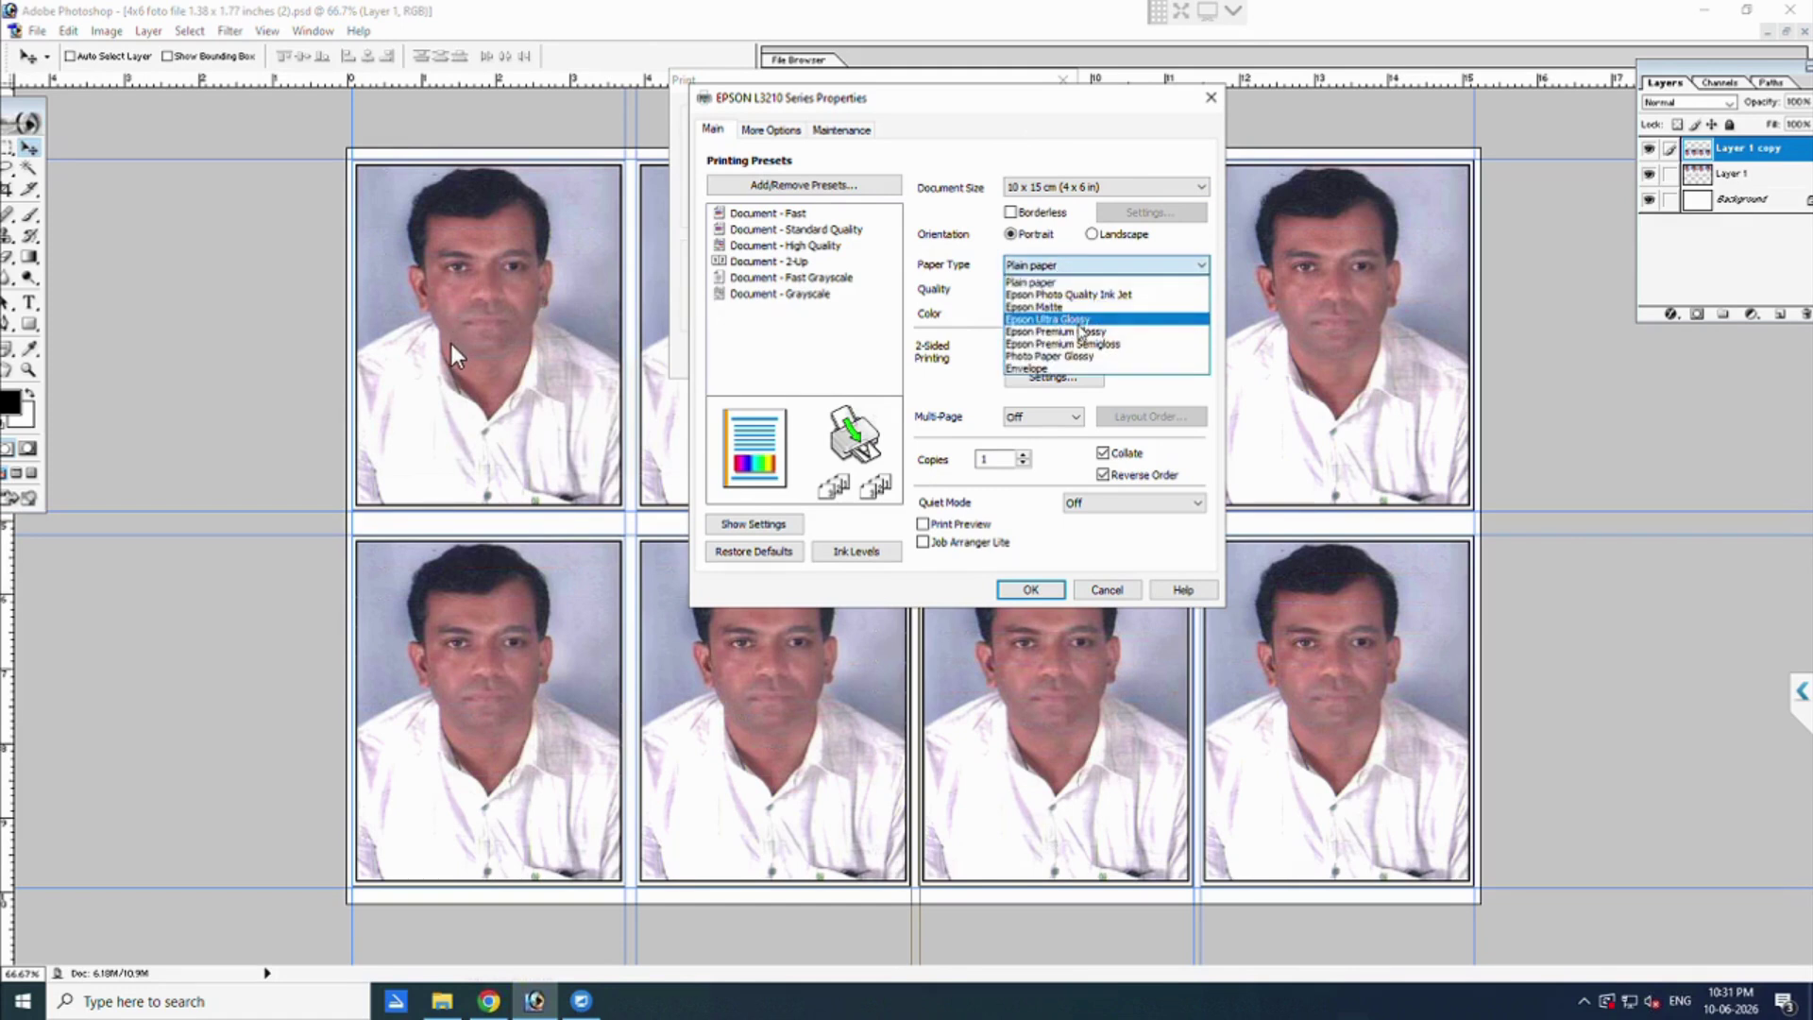
left_click(1079, 320)
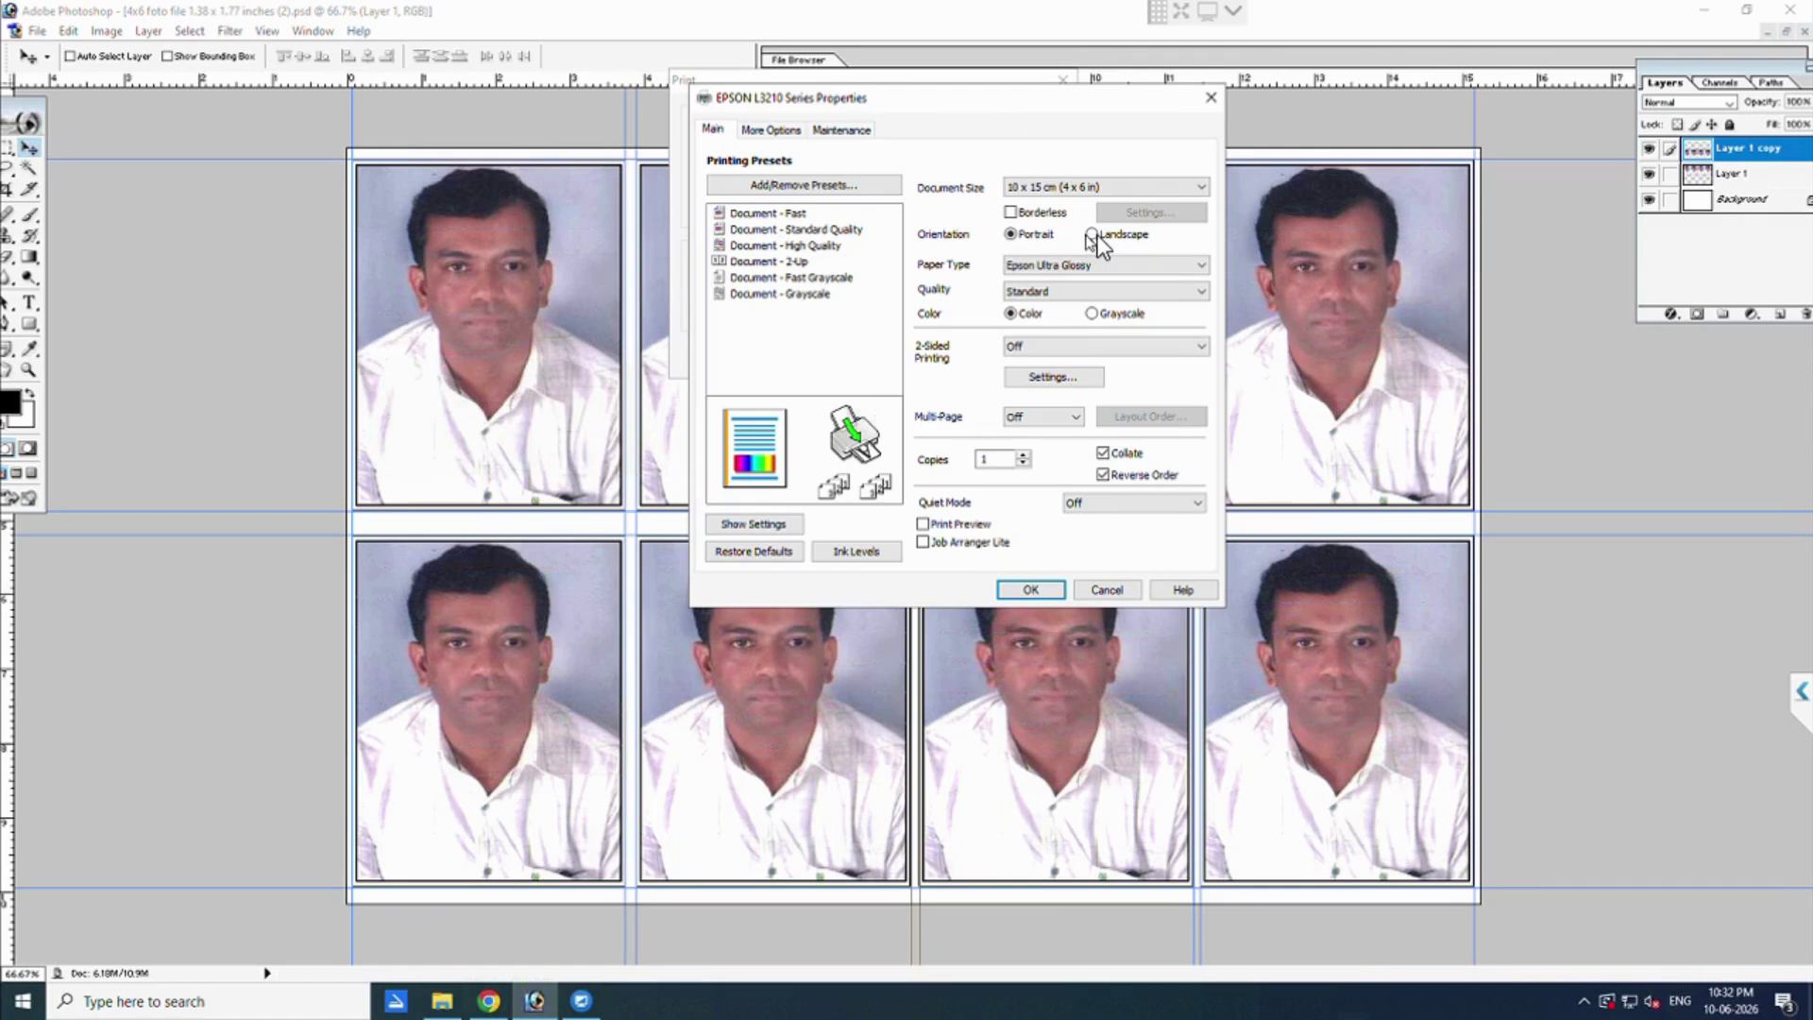
left_click(1094, 234)
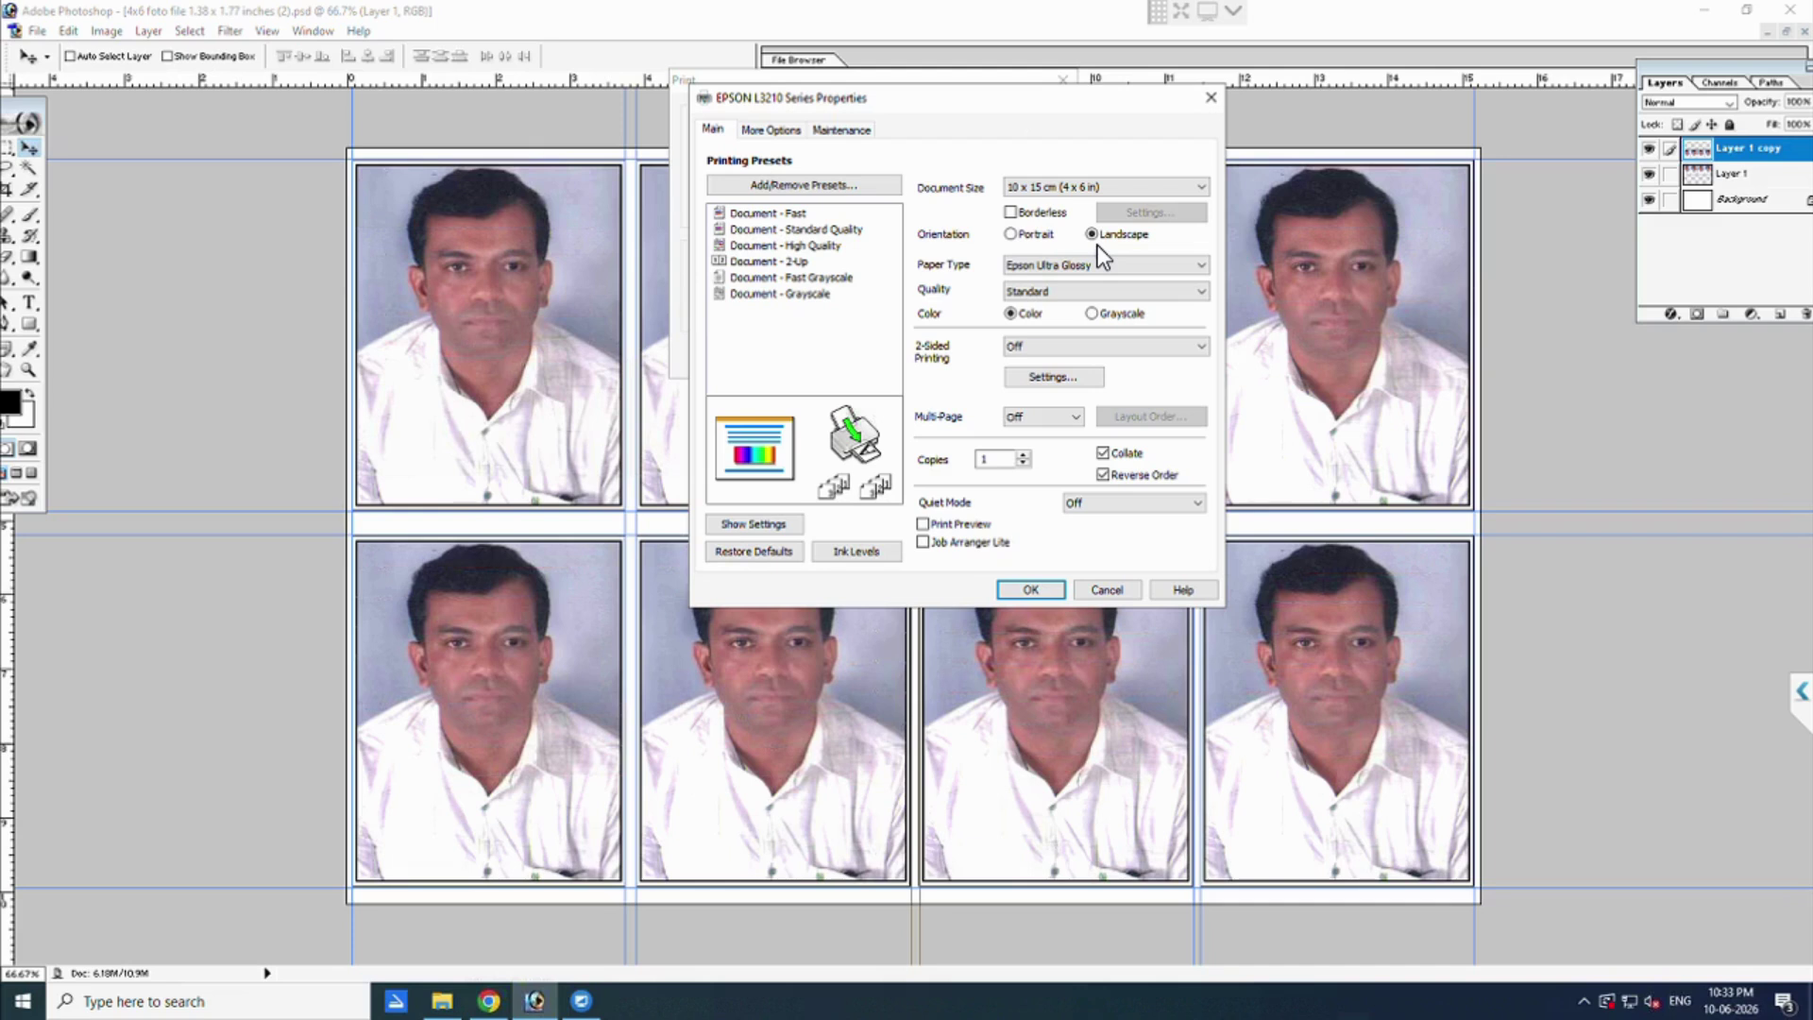
left_click(1029, 590)
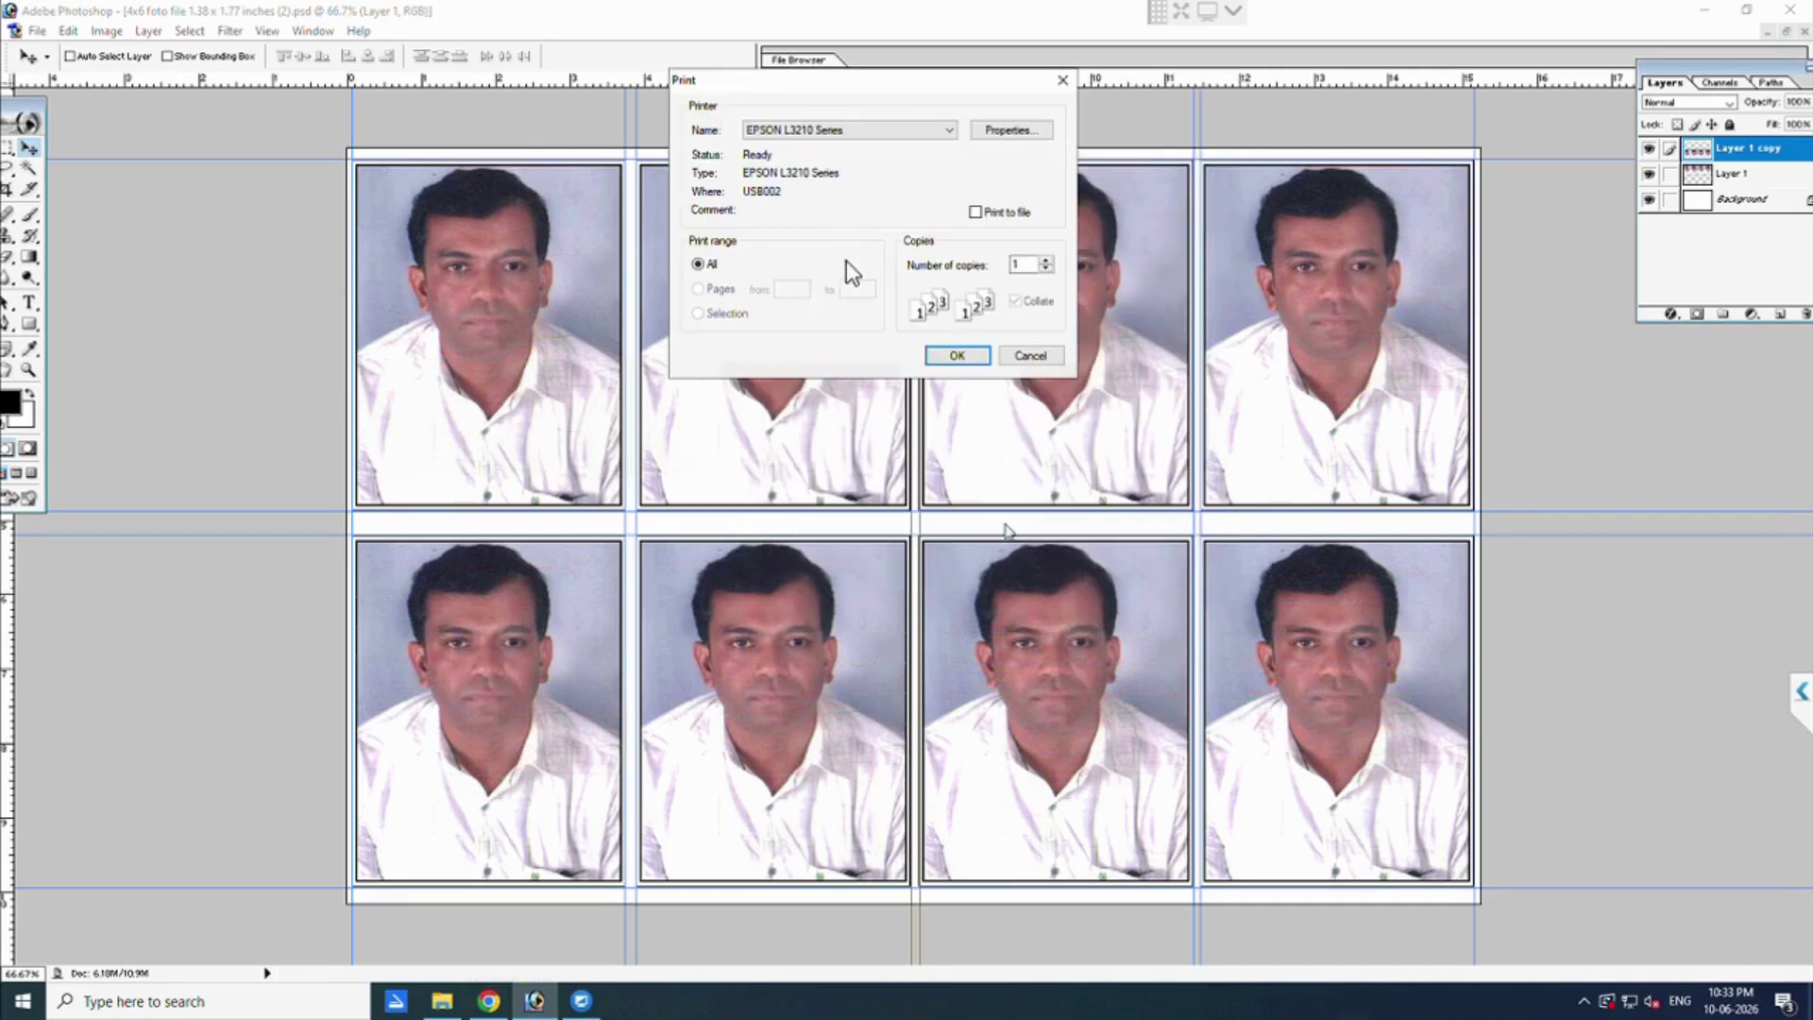
left_click(959, 358)
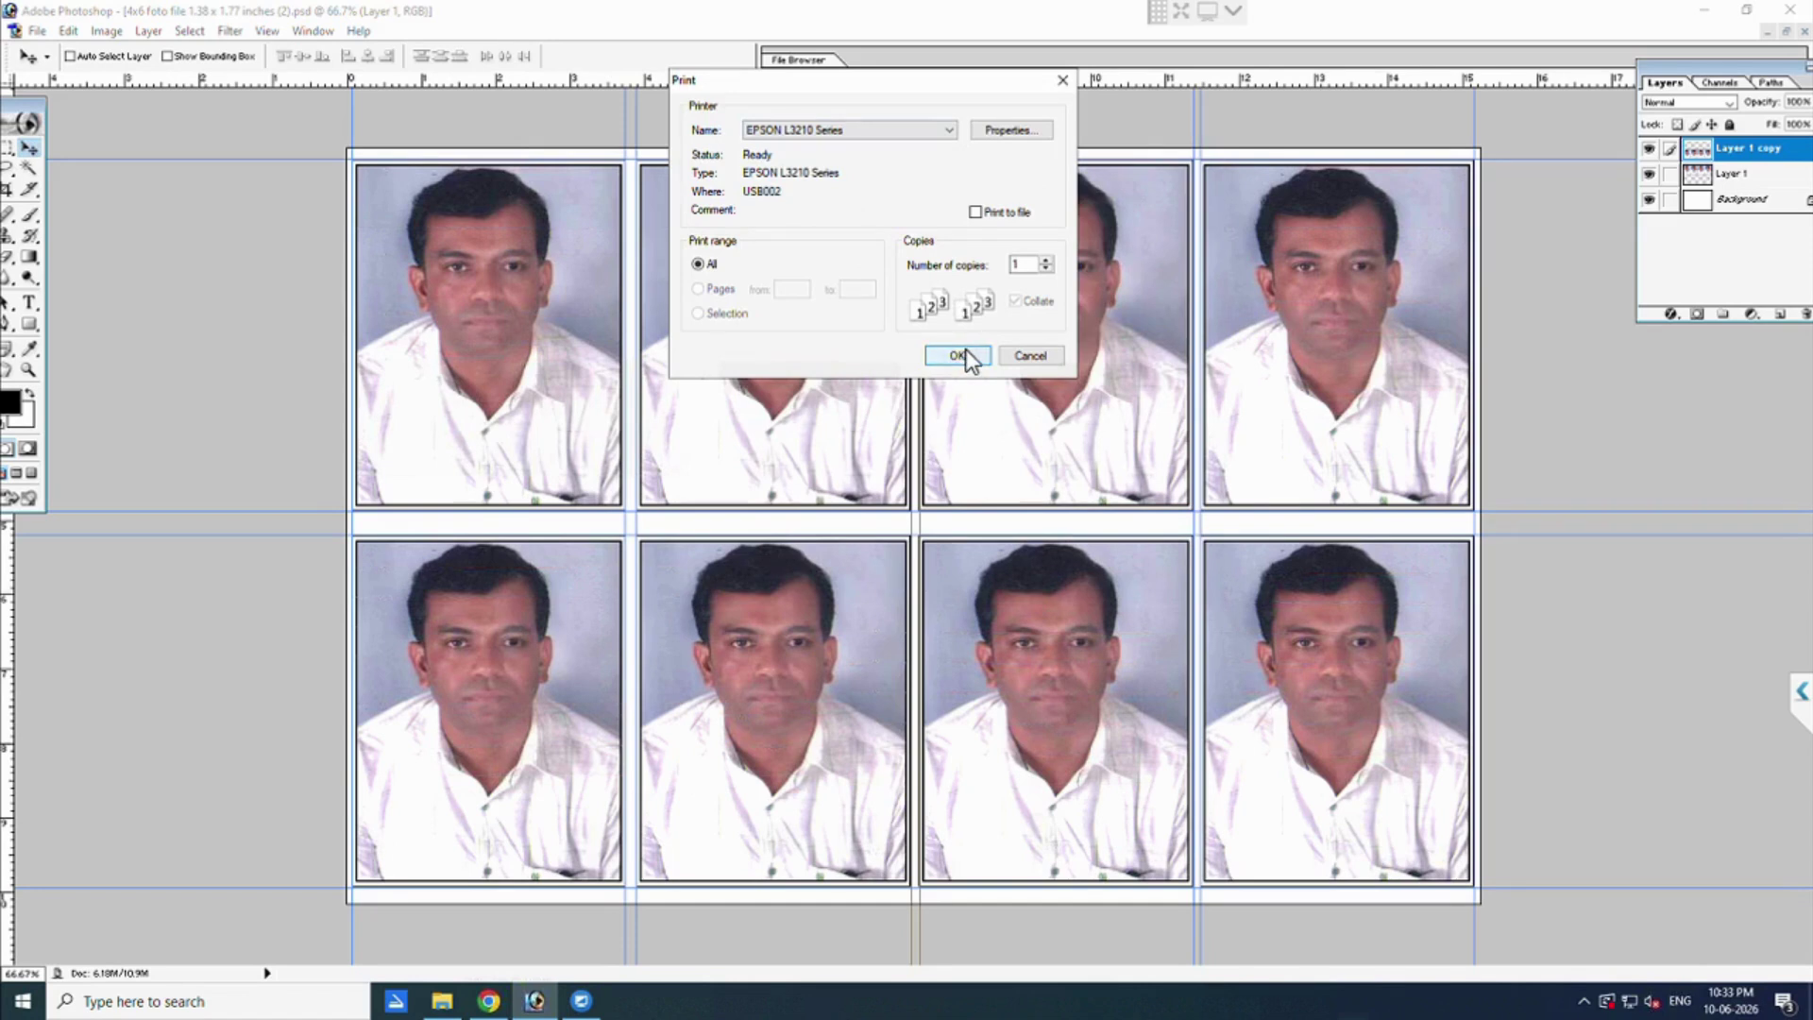